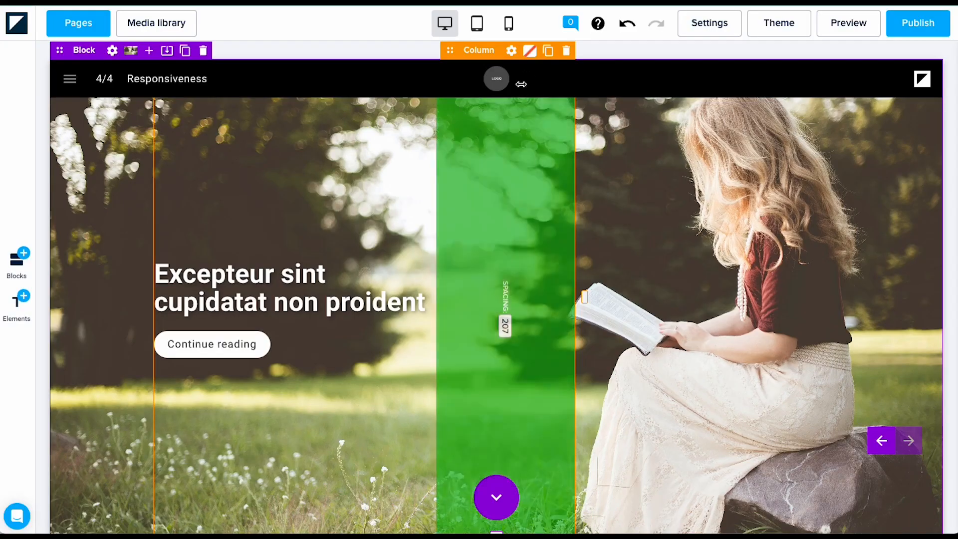
# Step: In mobile view, set the hero block's right and top spacing to 333
pyautogui.click(508, 23)
pyautogui.moveTo(604, 331)
pyautogui.mouseDown()
pyautogui.moveTo(556, 327)
pyautogui.moveTo(591, 331)
pyautogui.mouseUp()
pyautogui.moveTo(448, 146); pyautogui.dragTo(437, 299)
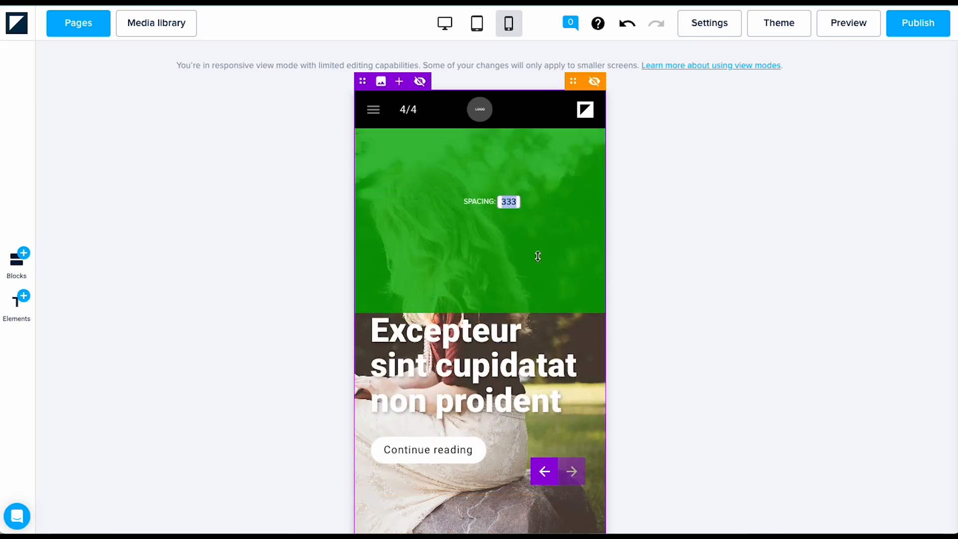
pyautogui.rightClick(811, 222)
pyautogui.click(701, 188)
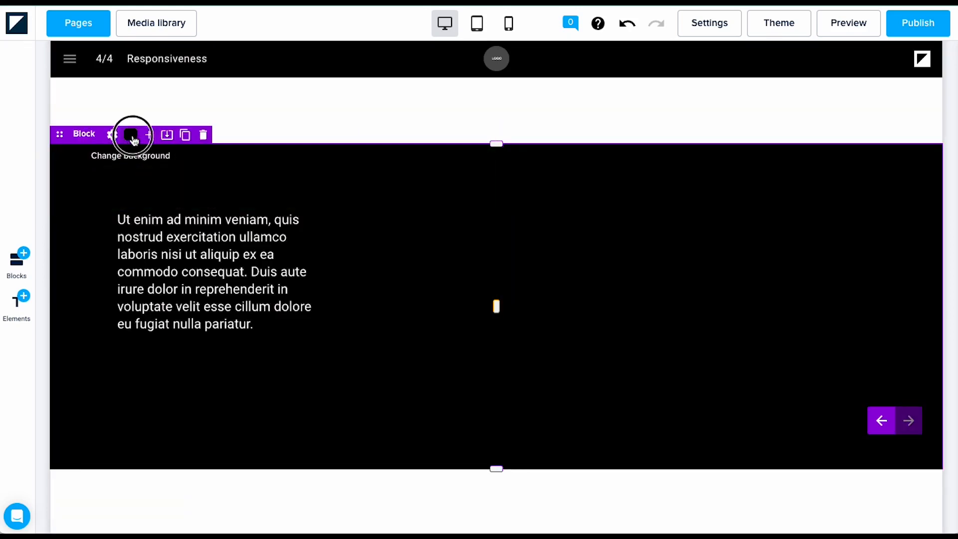
# Step: Set Meeting 3.png from the Media library as the black block's background, then show tablet width
pyautogui.click(131, 136)
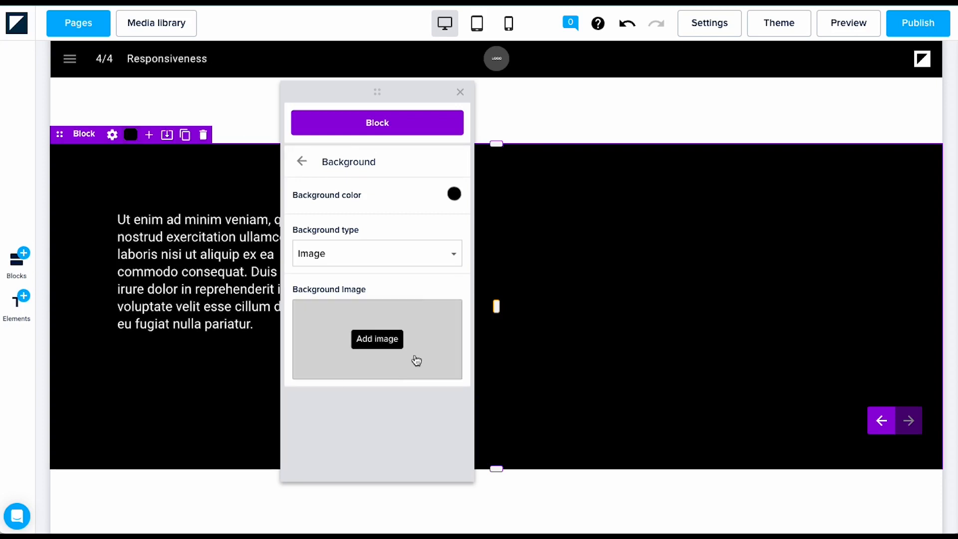
pyautogui.click(455, 374)
pyautogui.scroll(-12, 587, 357)
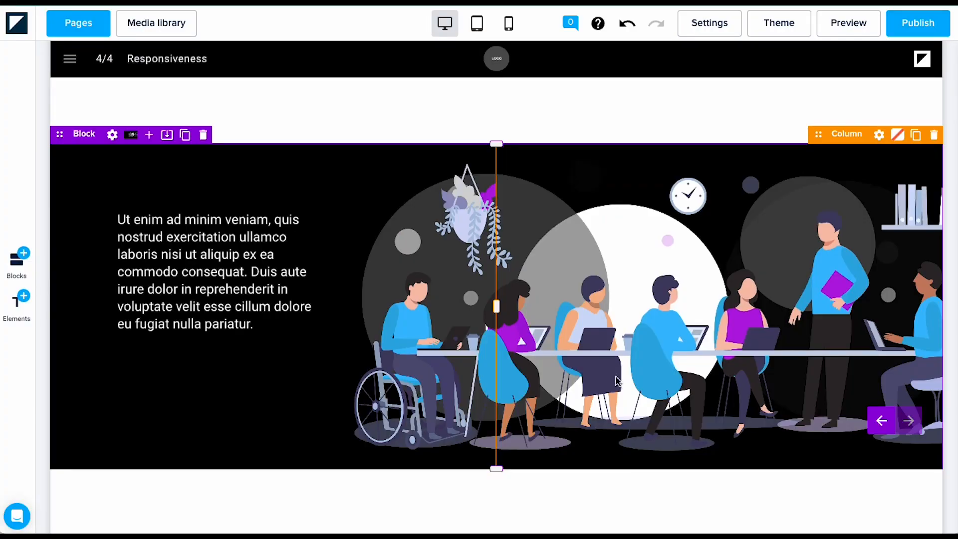
pyautogui.click(477, 24)
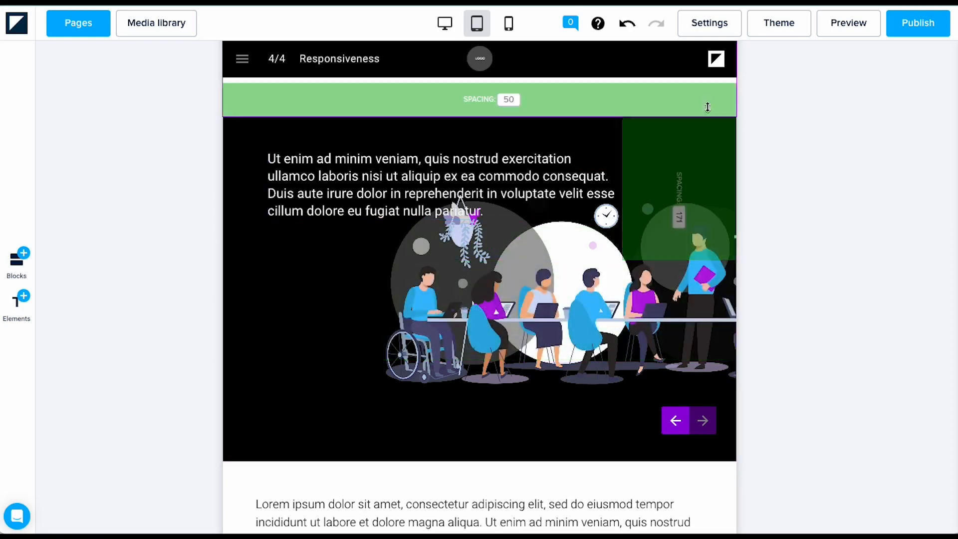
# Step: At tablet width, move the text column below the illustration and reduce top spacing to 140
pyautogui.moveTo(706, 112); pyautogui.dragTo(663, 344)
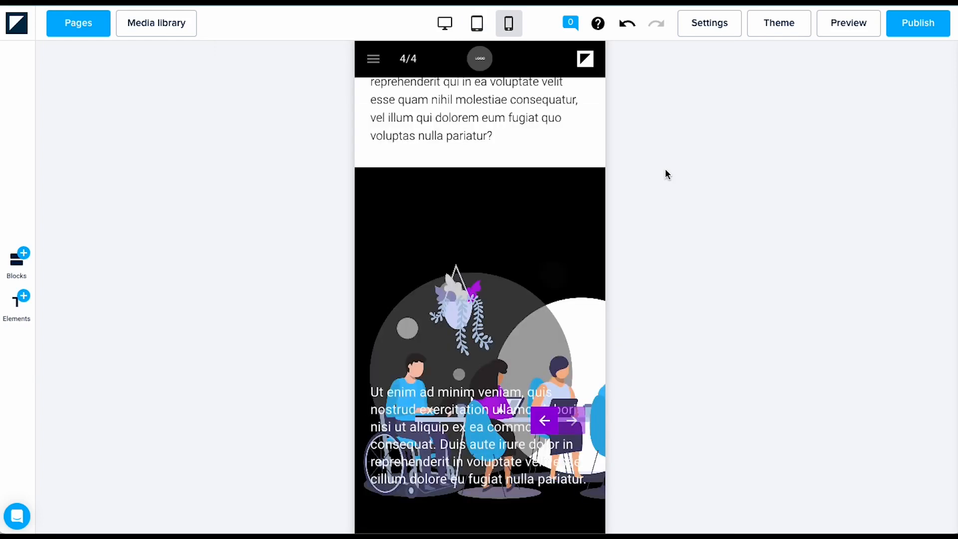
pyautogui.click(476, 22)
pyautogui.scroll(1, 794, 276)
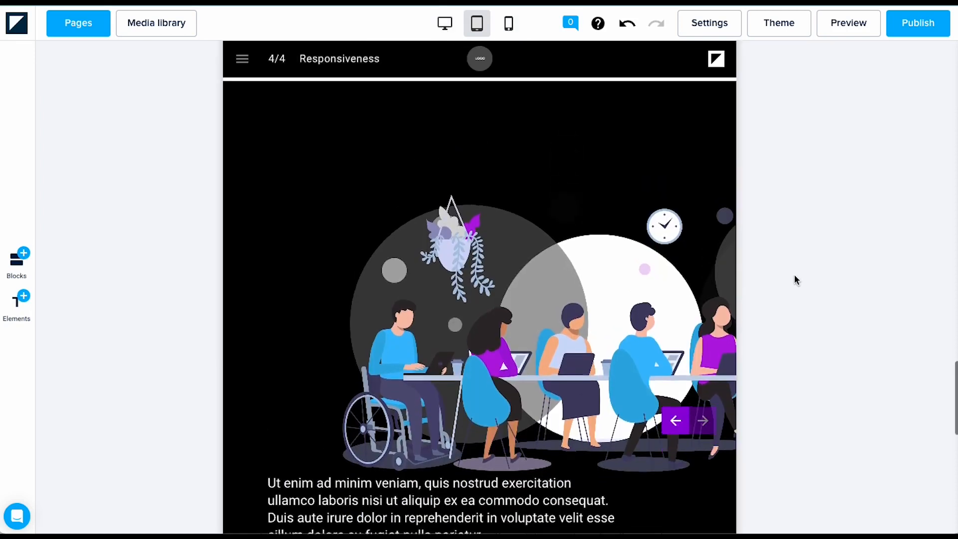
pyautogui.moveTo(532, 148)
pyautogui.mouseDown()
pyautogui.moveTo(537, 75)
pyautogui.moveTo(532, 132)
pyautogui.mouseUp()
pyautogui.click(844, 267)
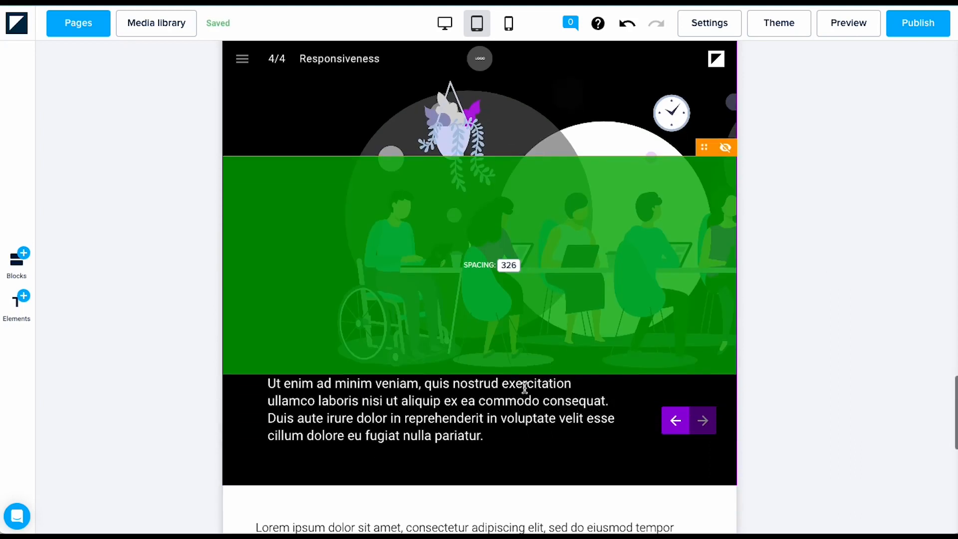
pyautogui.scroll(2, 776, 341)
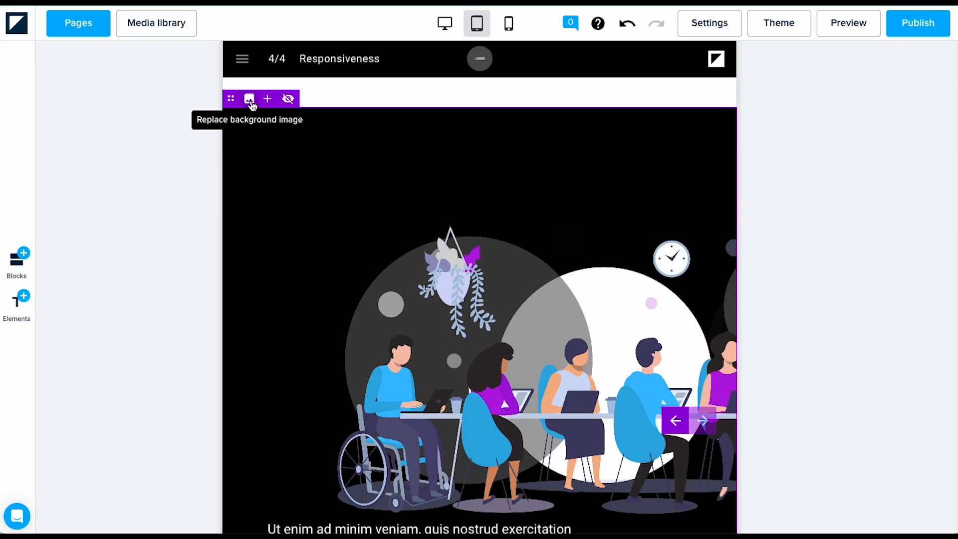
# Step: Replace the tablet background with a square crop of Meeting 3.png, saved as Meeting 3 tablet crop.png
pyautogui.click(249, 100)
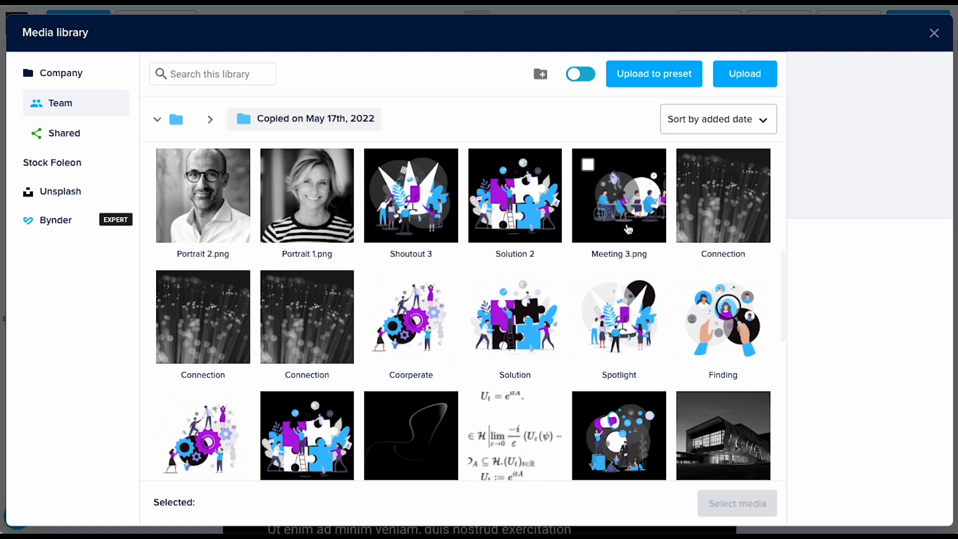
pyautogui.click(621, 215)
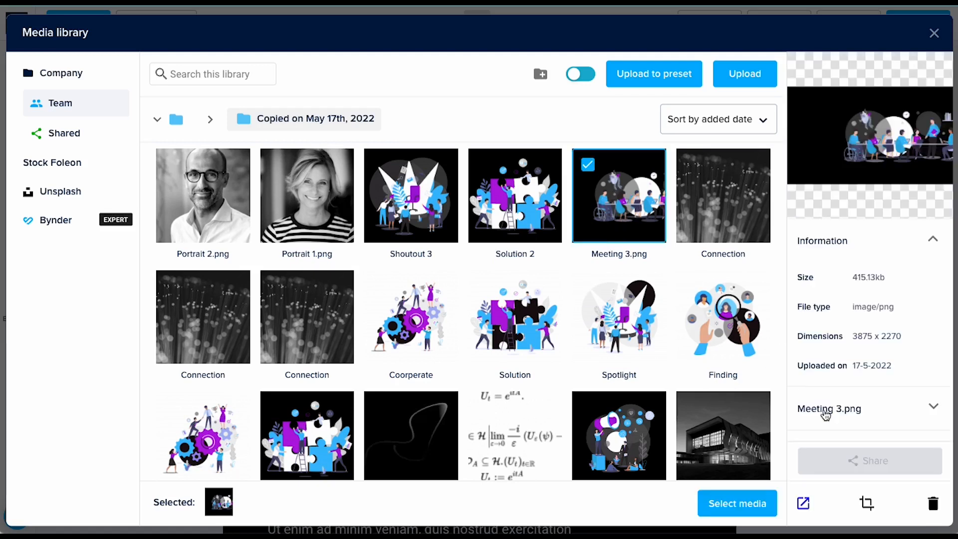
pyautogui.click(867, 504)
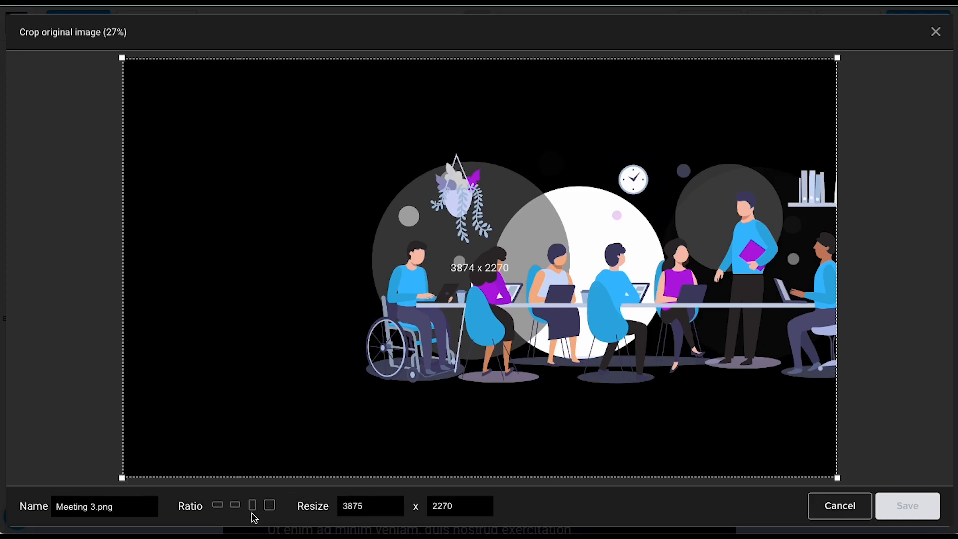
pyautogui.click(269, 504)
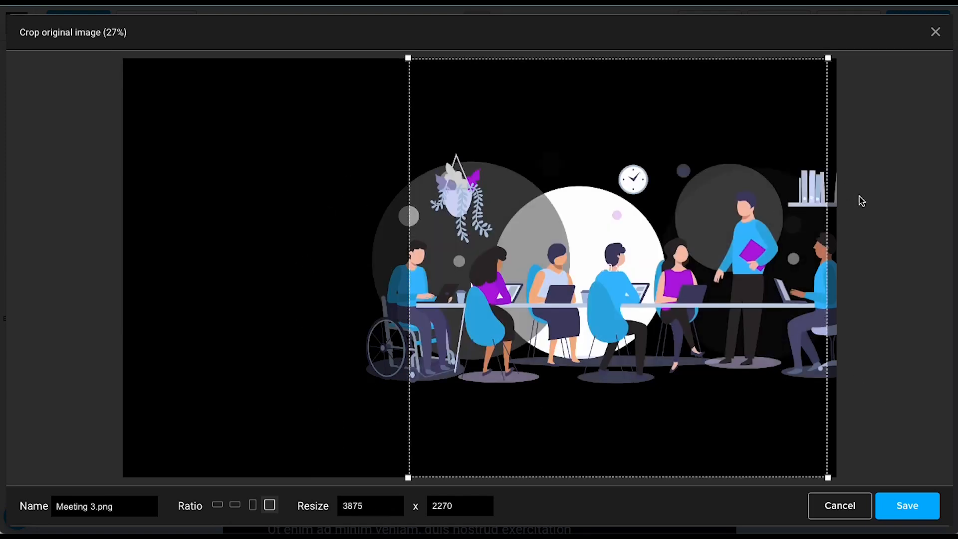
pyautogui.click(907, 509)
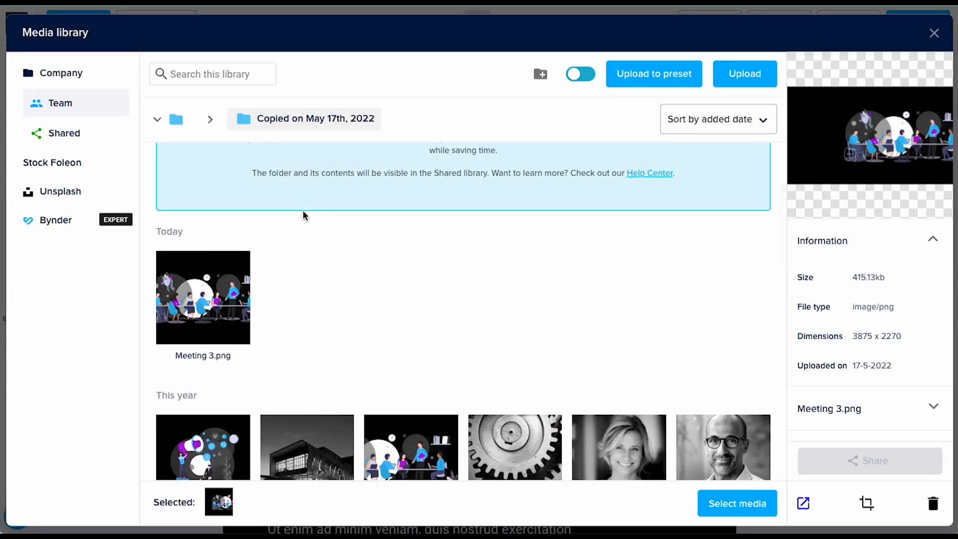
pyautogui.click(197, 299)
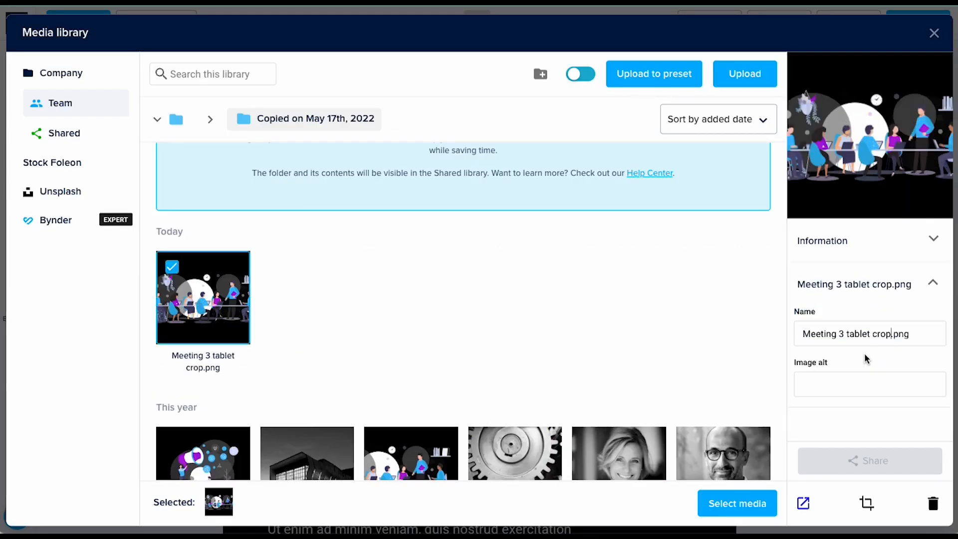
pyautogui.click(707, 508)
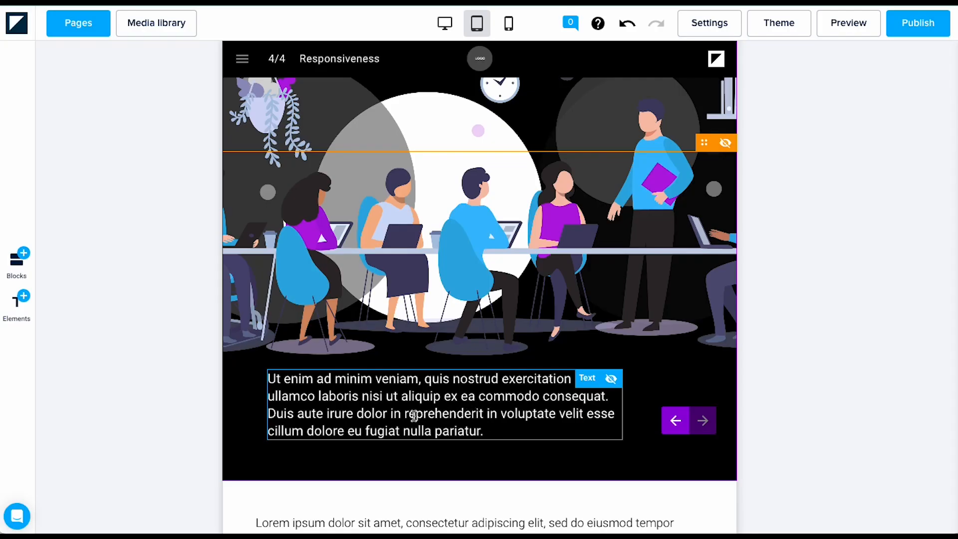
# Step: Centre-align the placeholder paragraph beneath the meeting illustration
pyautogui.click(448, 407)
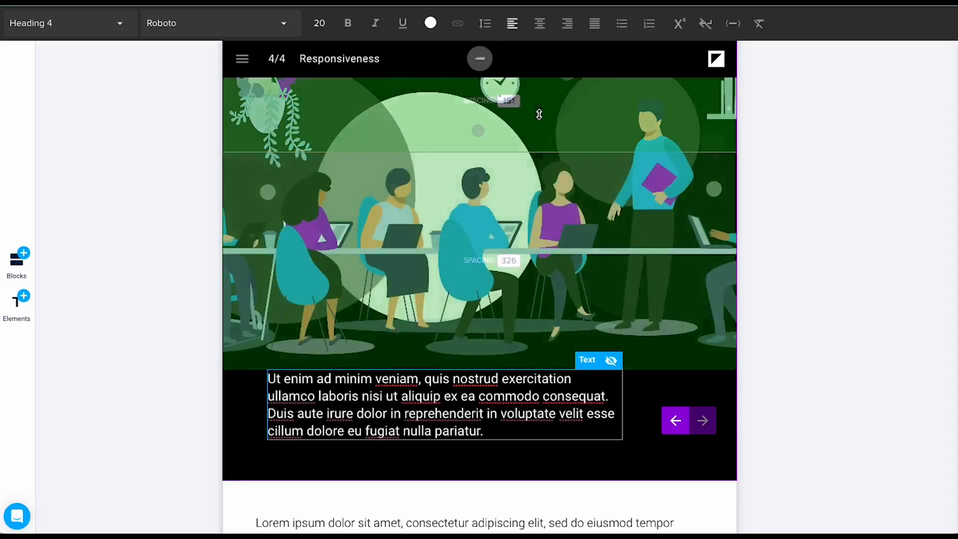
pyautogui.click(541, 29)
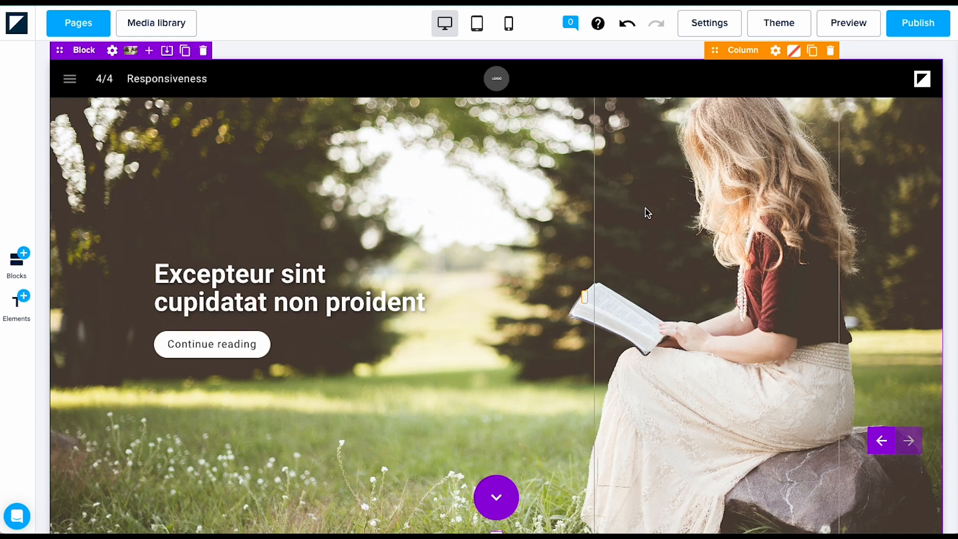
# Step: In the theme's Font styles, change the tablet Header 1 size from 60 to 40
pyautogui.click(770, 26)
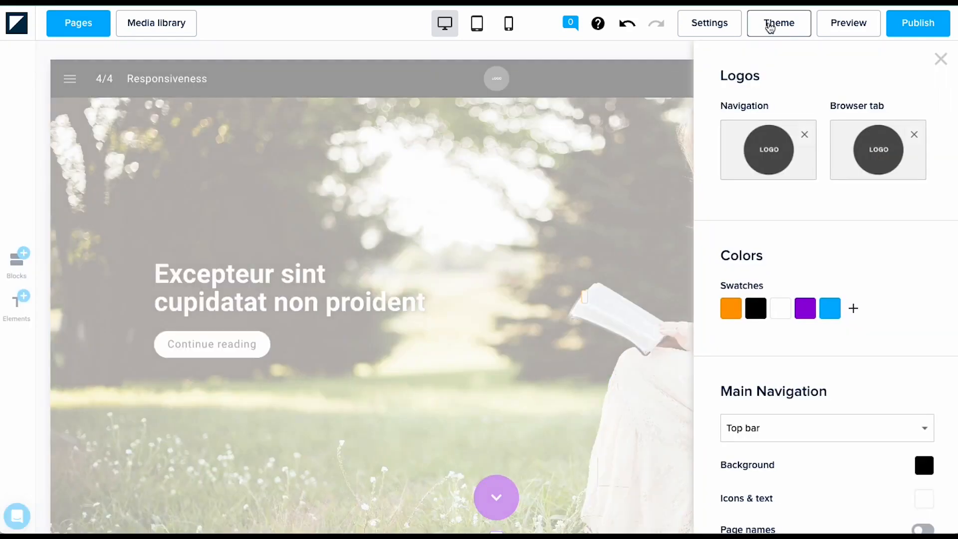
pyautogui.scroll(-10, 864, 319)
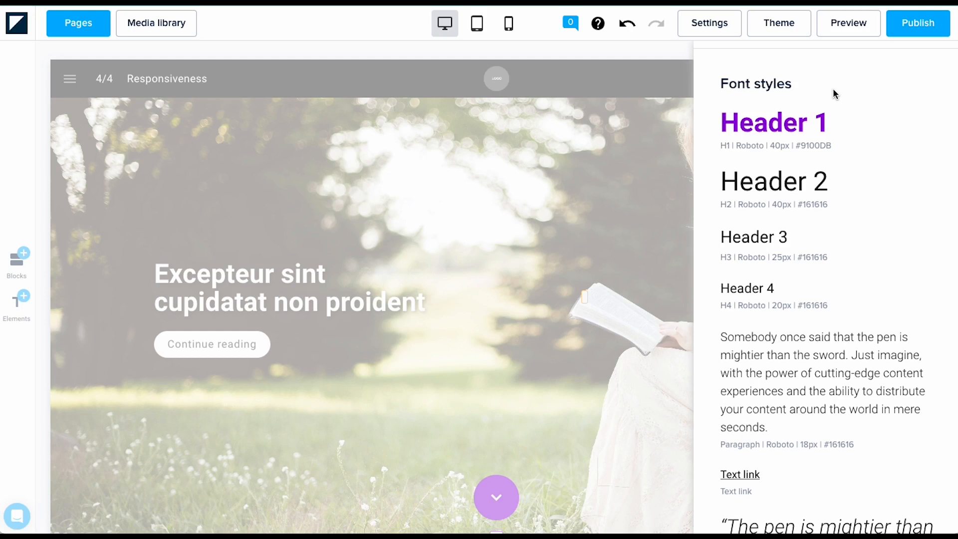
pyautogui.click(478, 24)
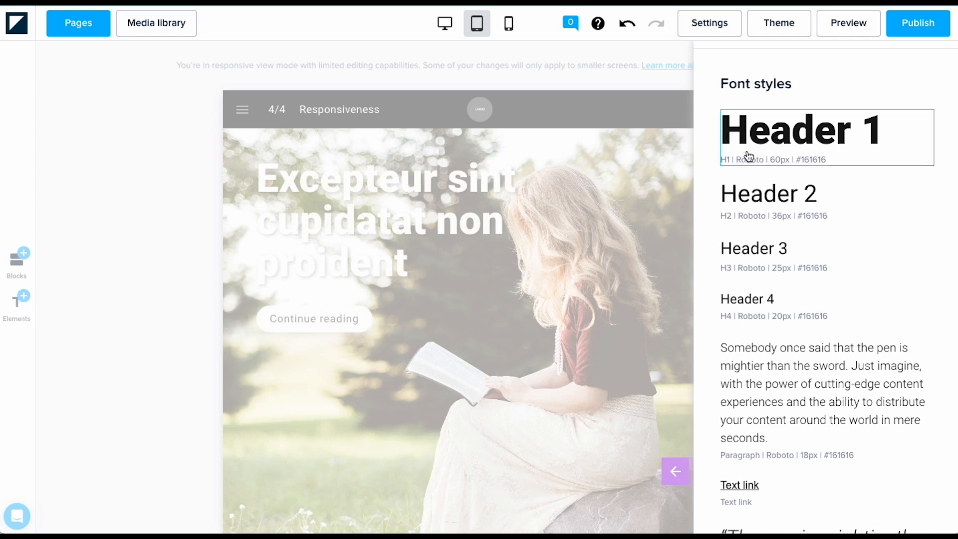
pyautogui.click(444, 28)
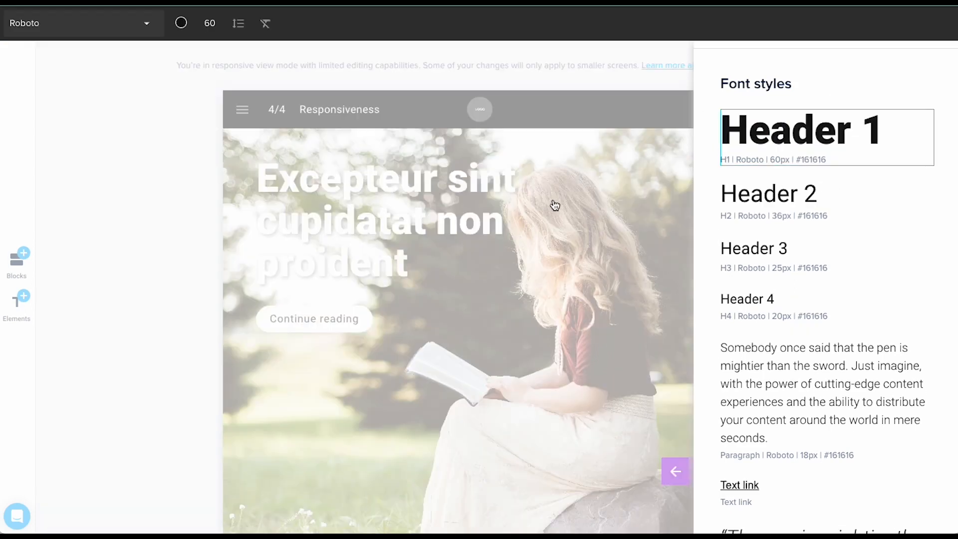
pyautogui.click(206, 28)
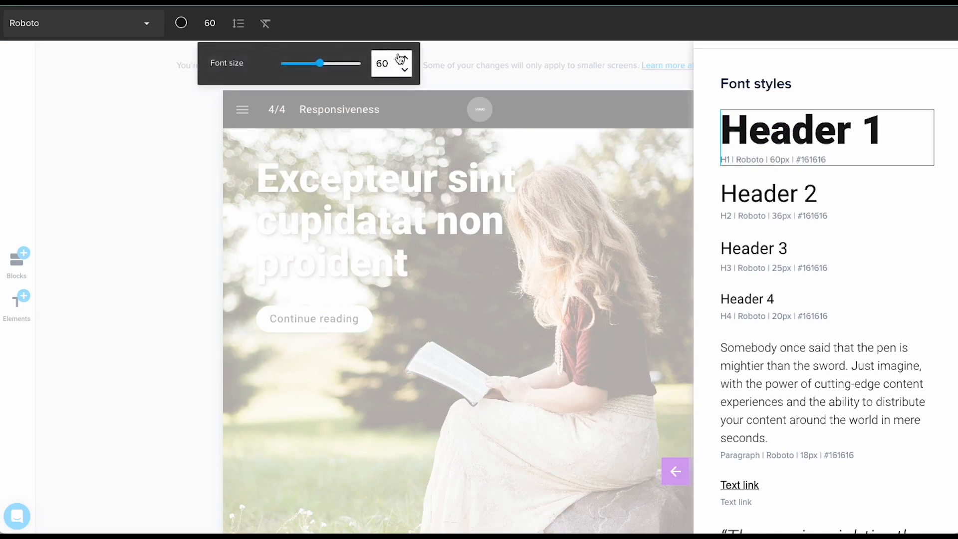
pyautogui.moveTo(391, 63); pyautogui.dragTo(328, 66)
pyautogui.write('40')
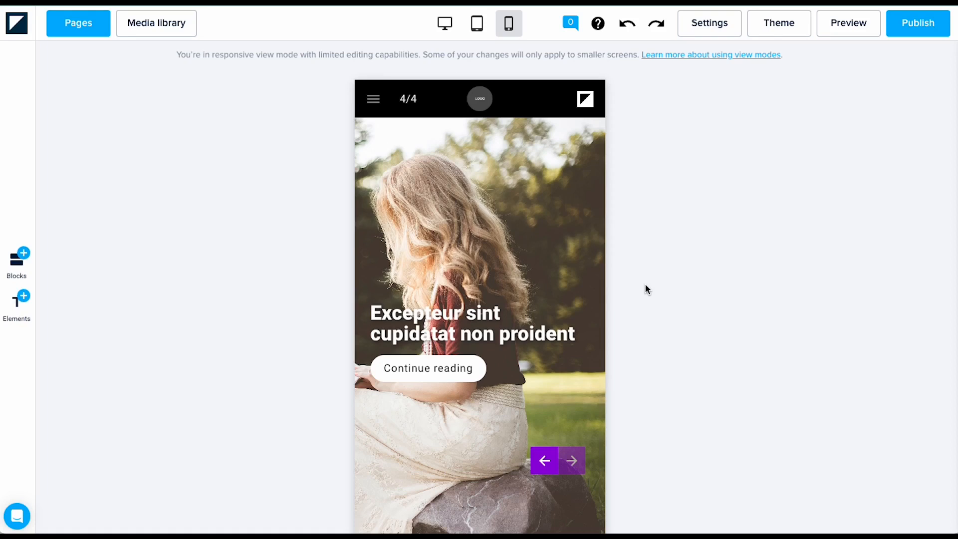
# Step: In mobile view, raise the hero heading's font size to 35
pyautogui.click(427, 321)
pyautogui.moveTo(463, 223)
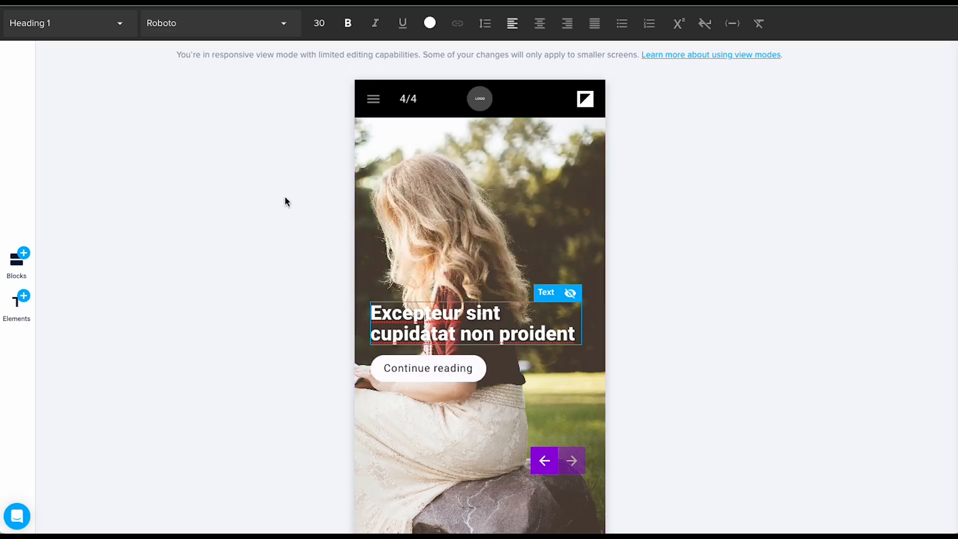
pyautogui.click(319, 23)
pyautogui.click(514, 60)
pyautogui.click(514, 59)
pyautogui.click(513, 59)
pyautogui.click(514, 60)
pyautogui.click(514, 60)
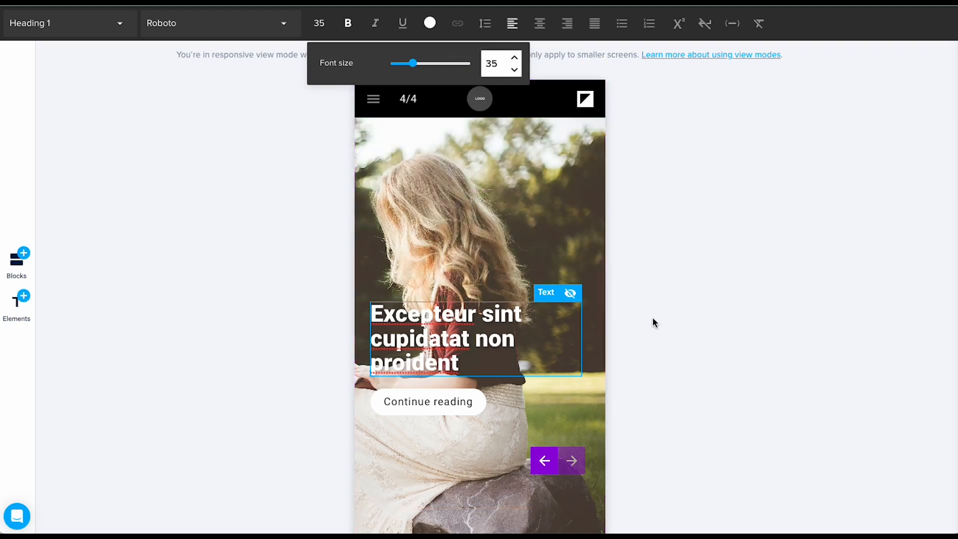
pyautogui.click(657, 296)
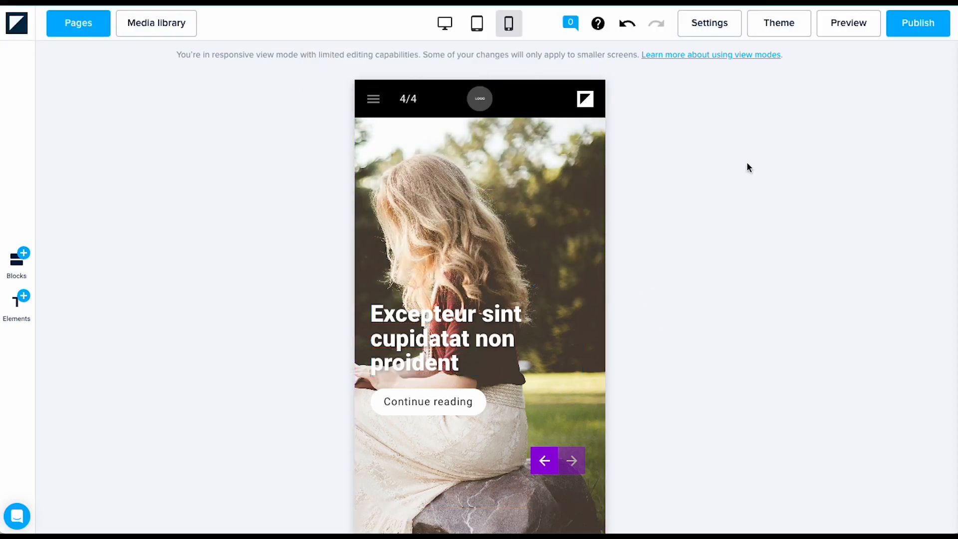
# Step: Raise the theme's mobile Header 1 size from 28 to 35px
pyautogui.click(759, 30)
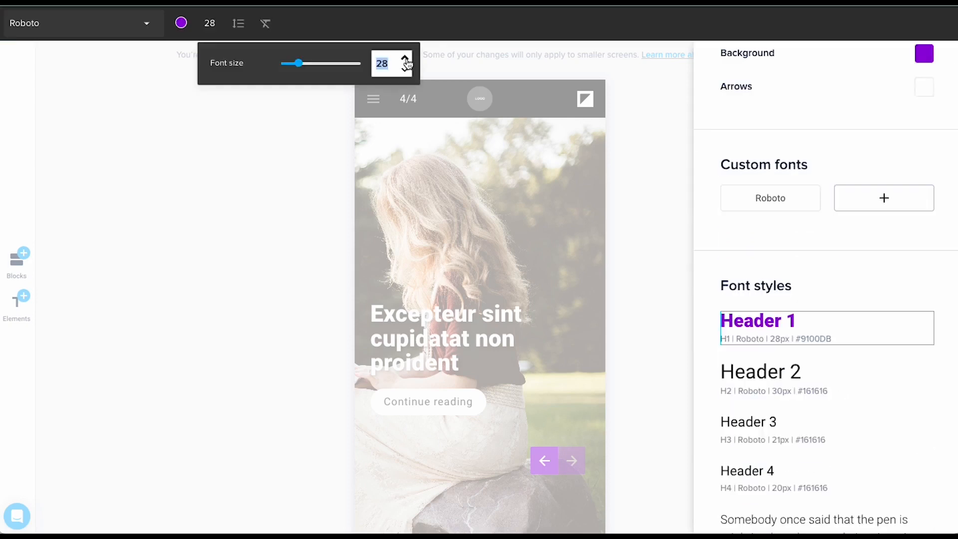
pyautogui.click(406, 58)
pyautogui.click(406, 57)
pyautogui.click(406, 58)
pyautogui.click(405, 58)
pyautogui.click(406, 57)
pyautogui.click(405, 58)
pyautogui.click(406, 57)
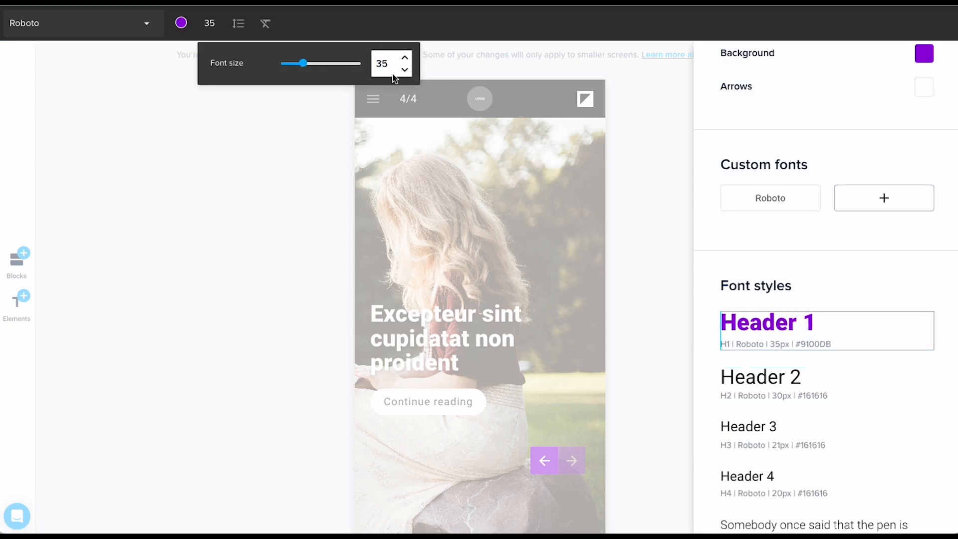
pyautogui.click(227, 121)
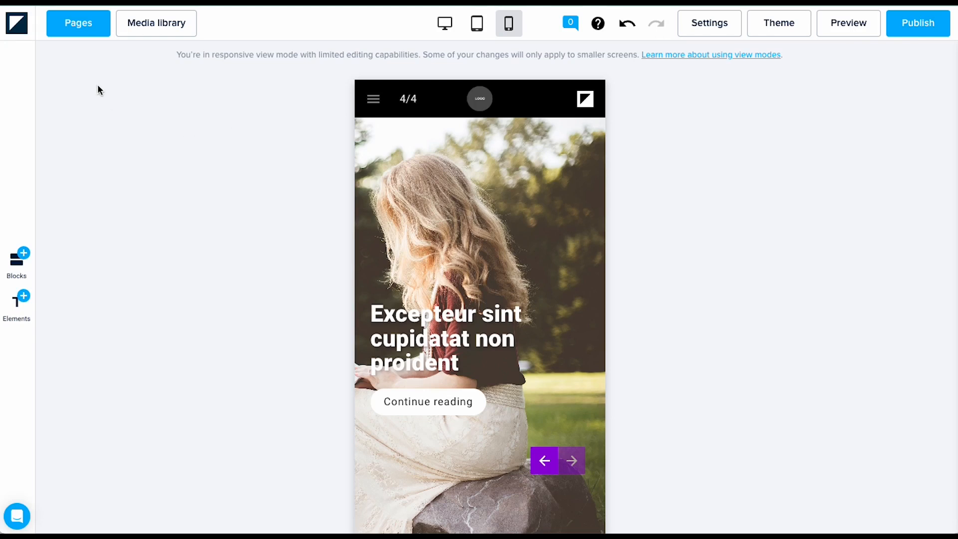
# Step: Go to page 2, Preface, and show it at desktop width
pyautogui.click(78, 31)
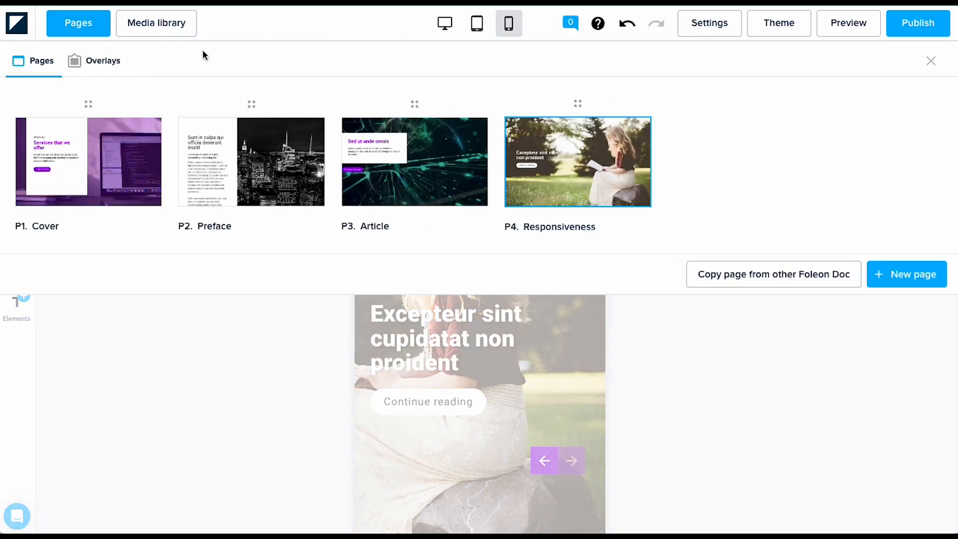
pyautogui.click(263, 147)
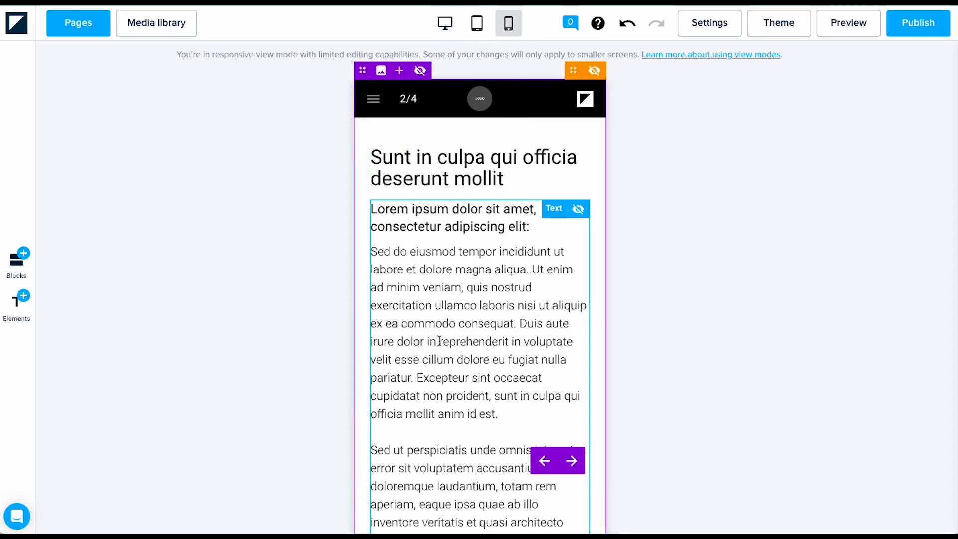
pyautogui.click(454, 31)
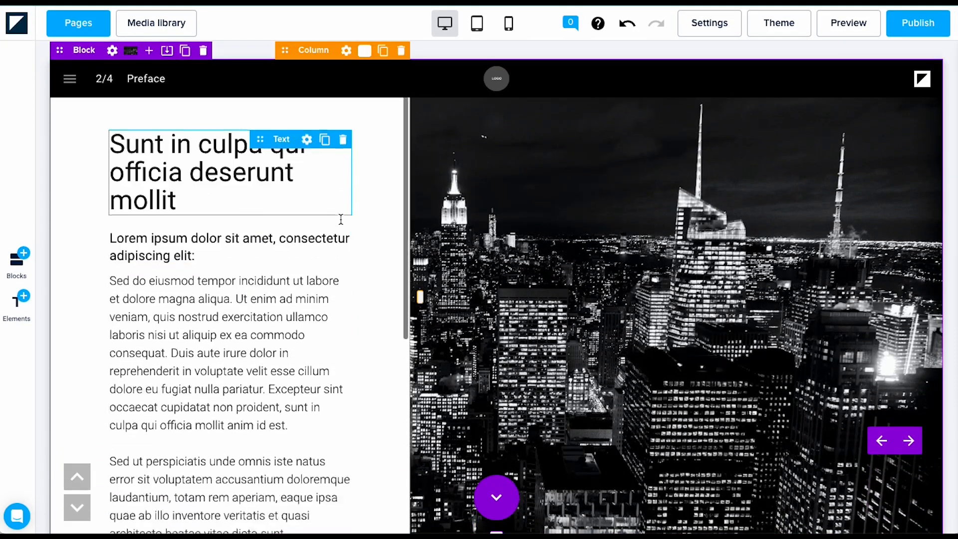
pyautogui.scroll(-7, 341, 220)
pyautogui.scroll(8, 341, 219)
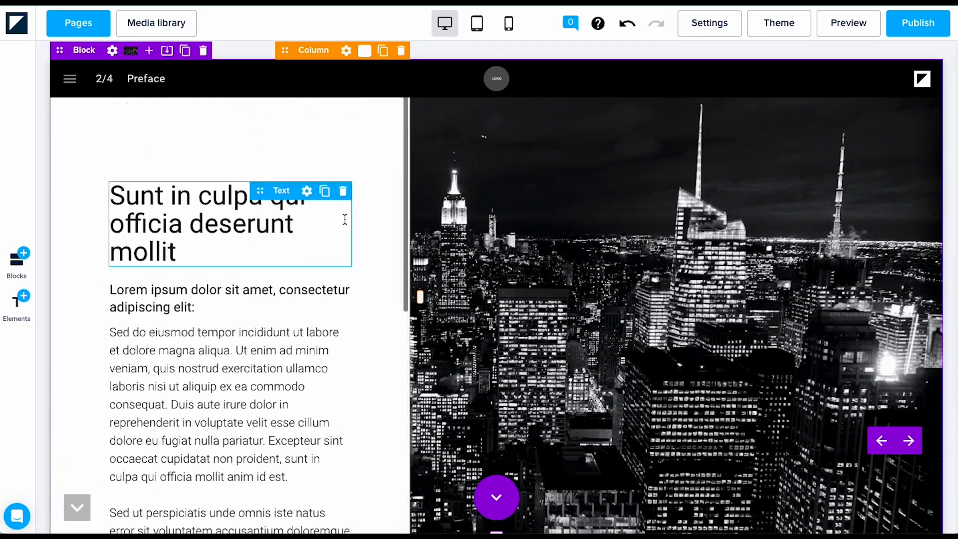
pyautogui.click(484, 31)
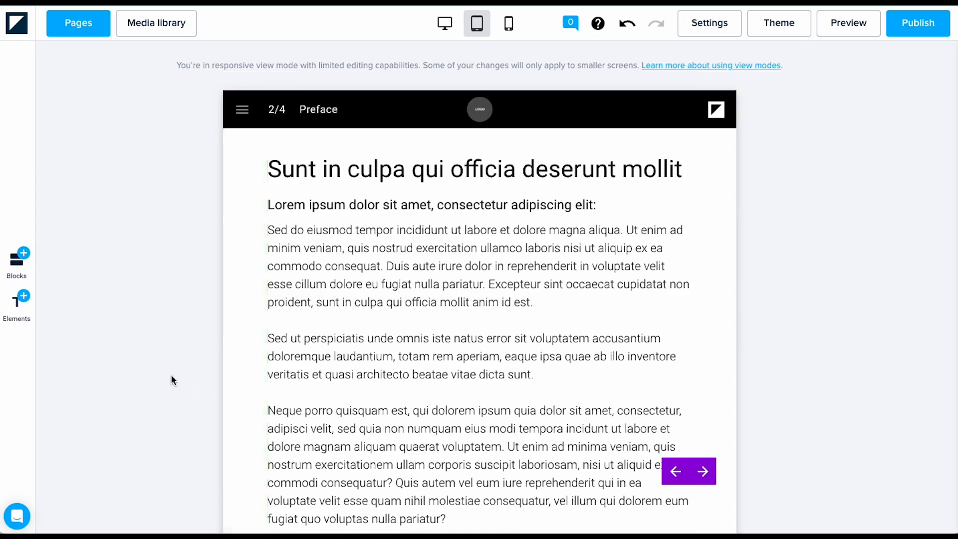
pyautogui.scroll(-3, 171, 378)
pyautogui.scroll(-6, 170, 375)
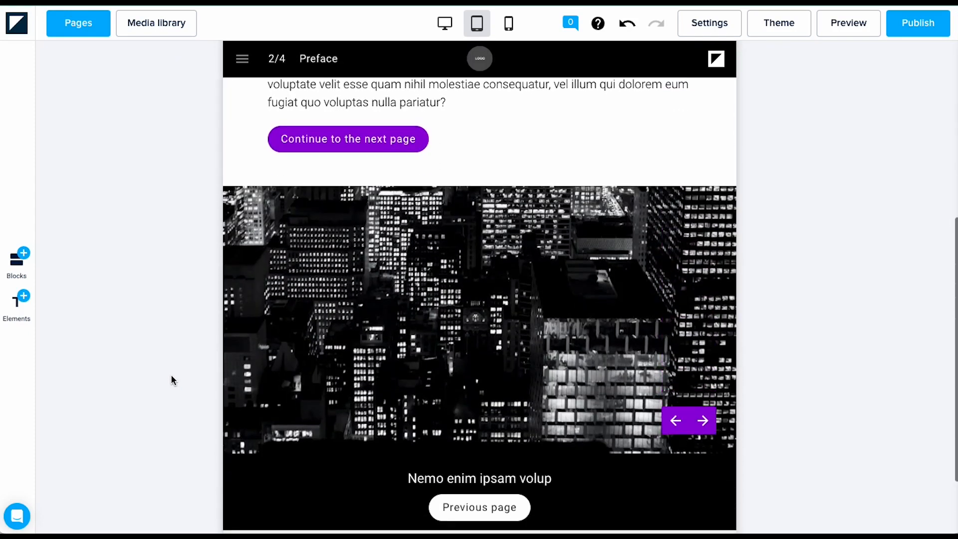
pyautogui.scroll(7, 490, 306)
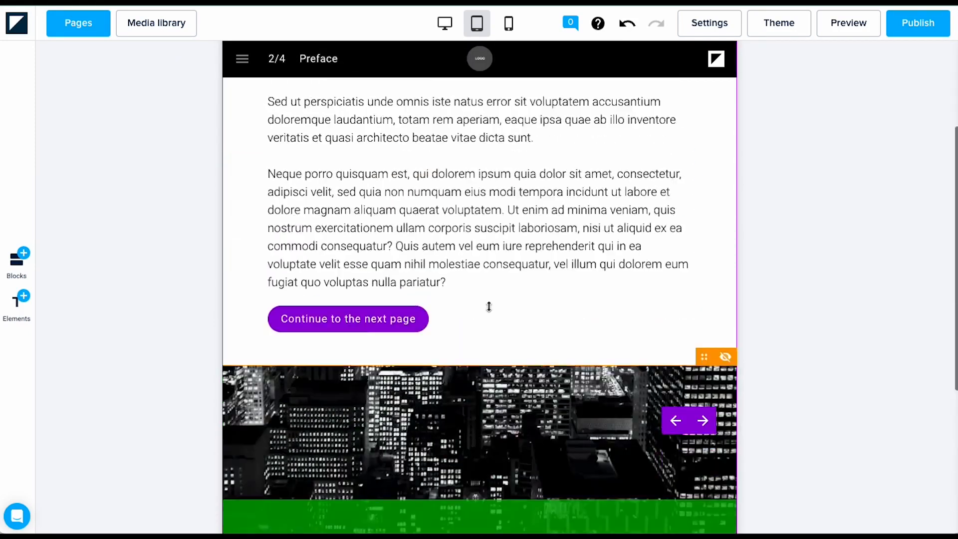
pyautogui.click(509, 23)
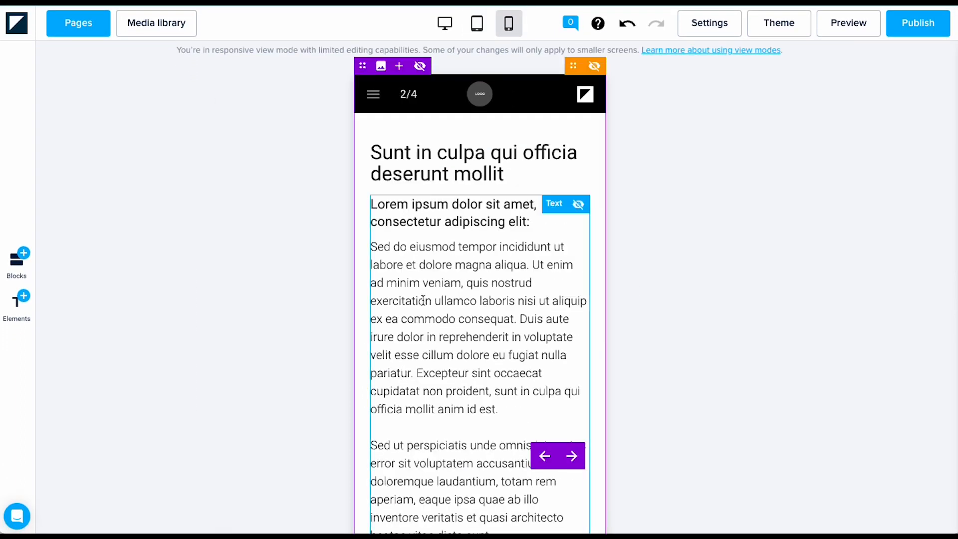
pyautogui.scroll(-15, 423, 300)
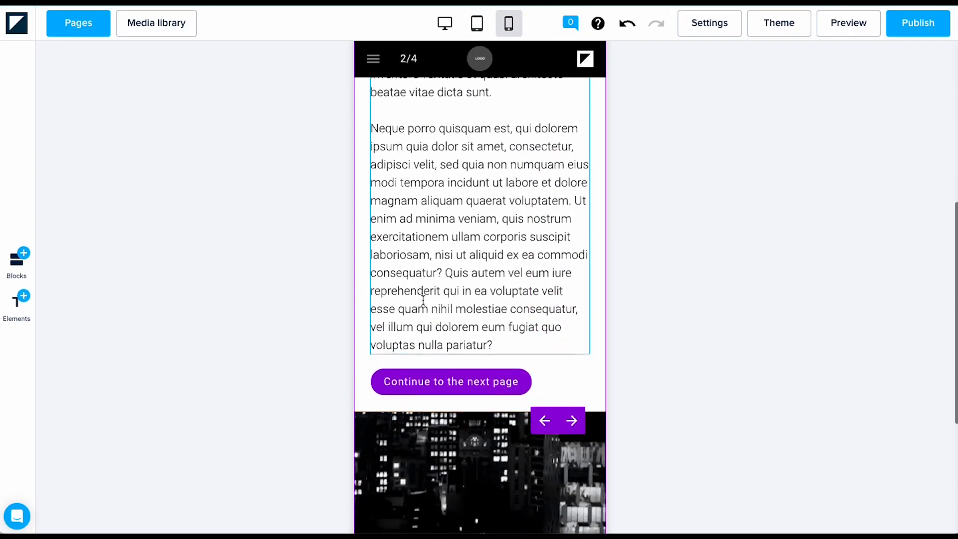
pyautogui.scroll(10, 570, 263)
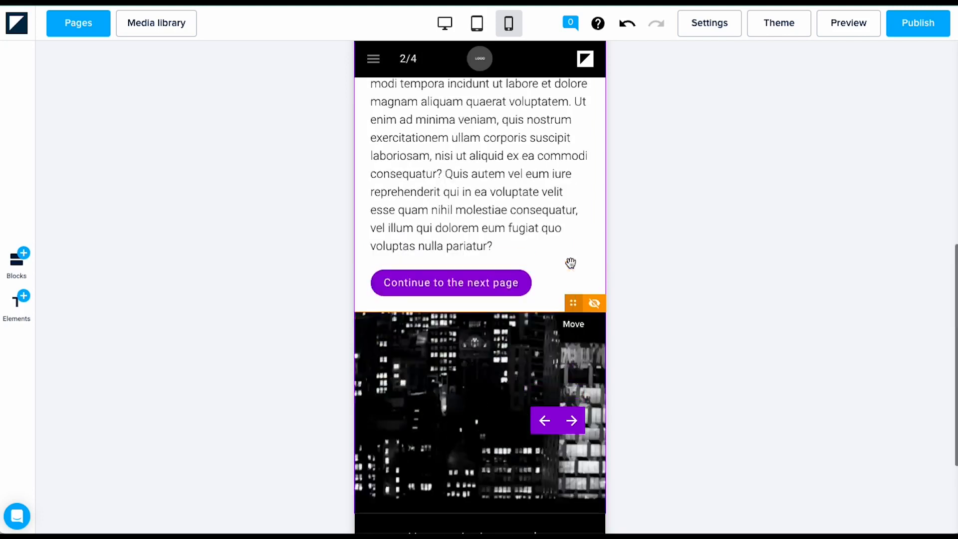
pyautogui.click(444, 23)
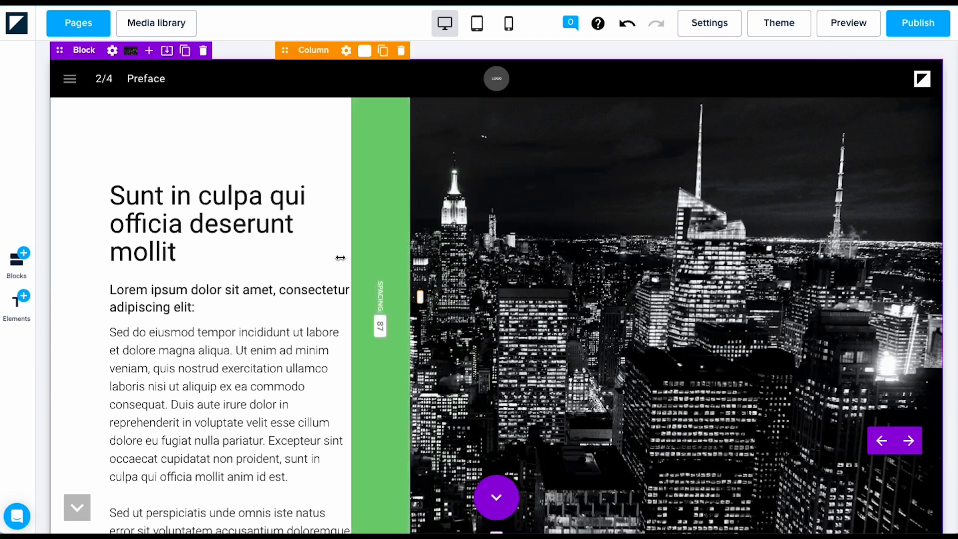
# Step: Insert a black-and-white Unsplash city photo above the Preface heading and check it at tablet width
pyautogui.click(16, 318)
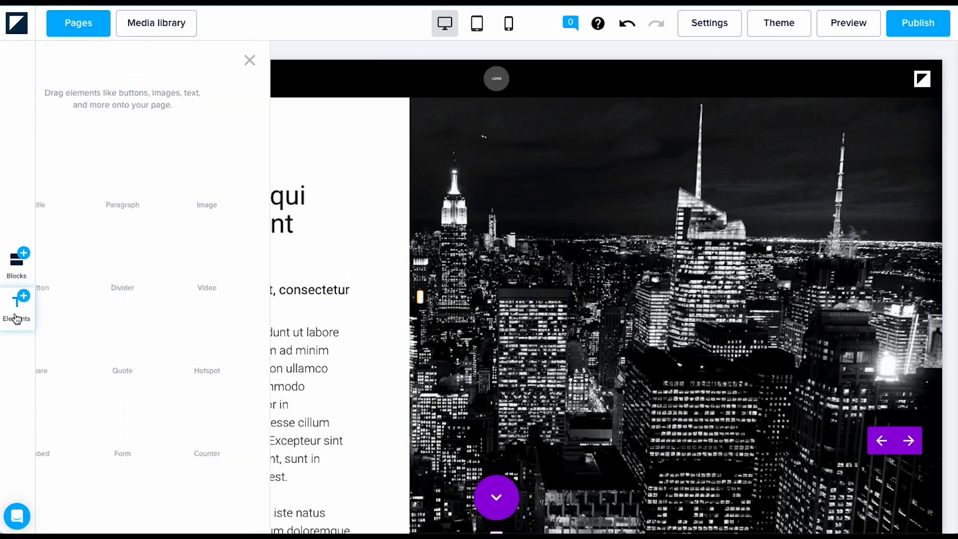
pyautogui.moveTo(263, 206); pyautogui.dragTo(242, 184)
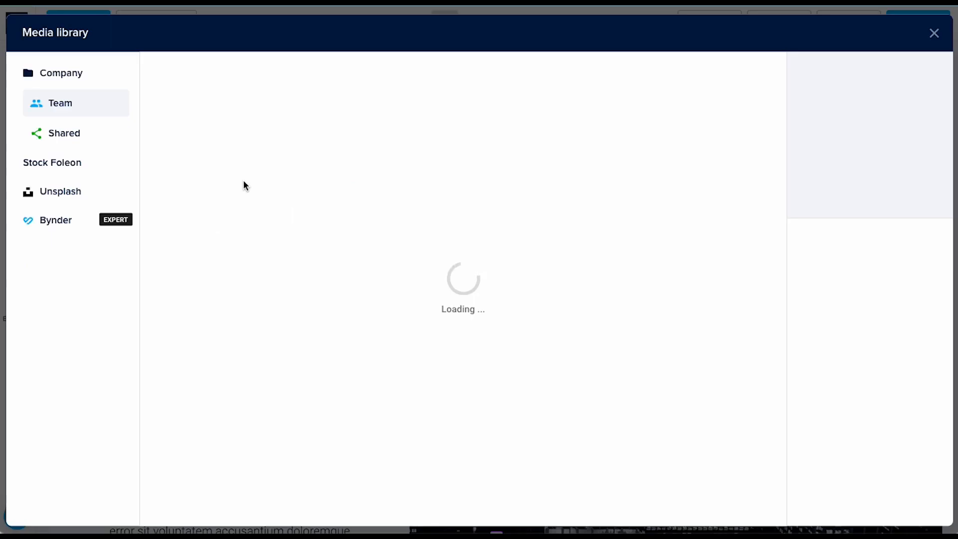
pyautogui.click(60, 191)
pyautogui.click(425, 74)
pyautogui.click(383, 180)
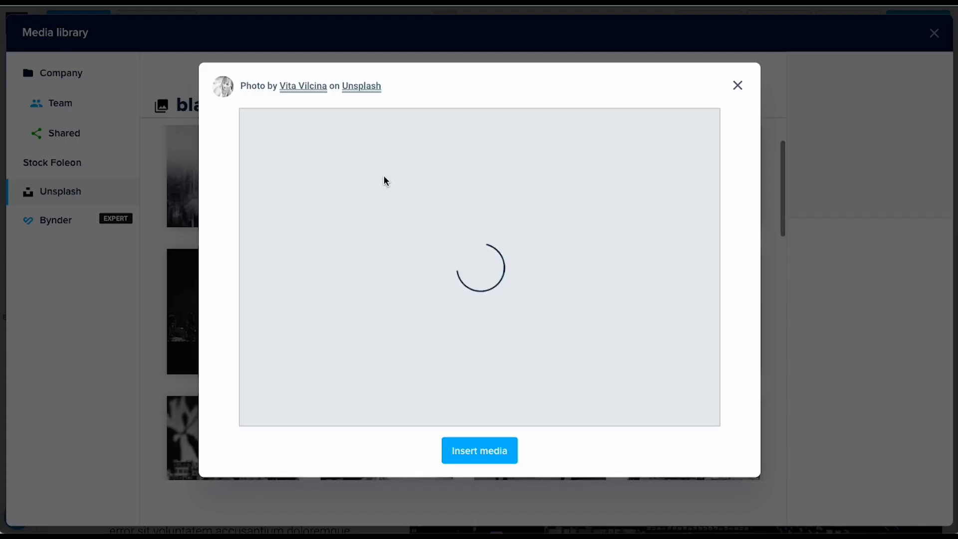
pyautogui.click(479, 451)
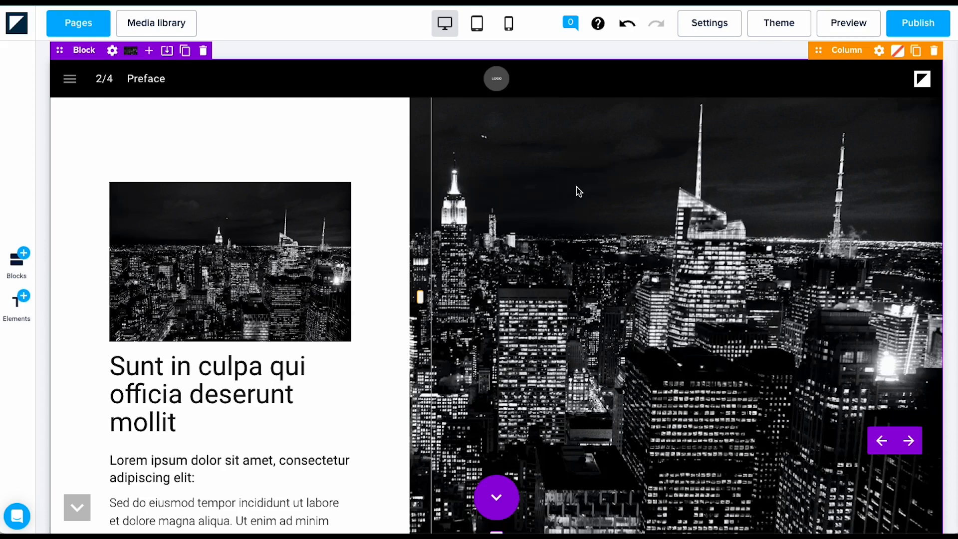
pyautogui.click(476, 23)
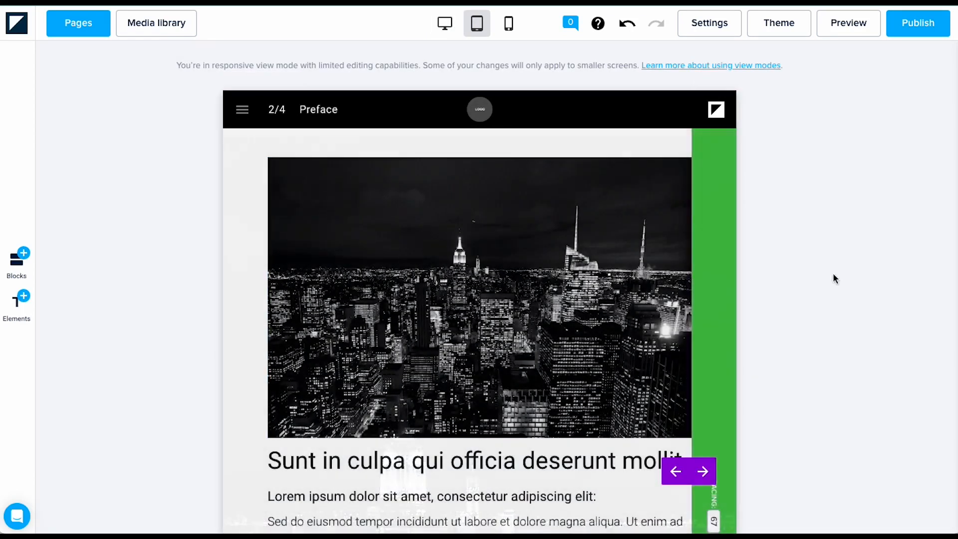
pyautogui.scroll(-1, 828, 297)
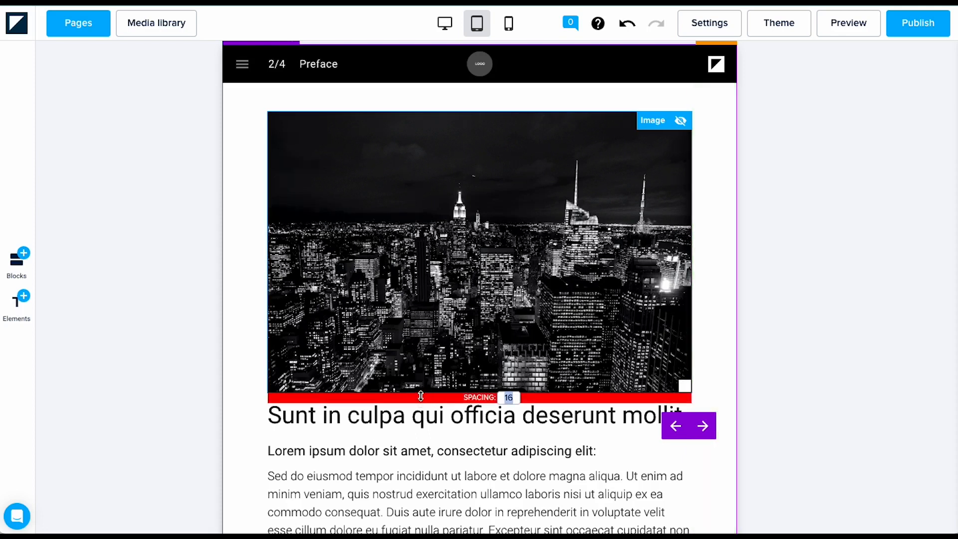
# Step: Set 30 spacing below the photo on tablet and hide the city-image section on phone and tablet
pyautogui.press('Return')
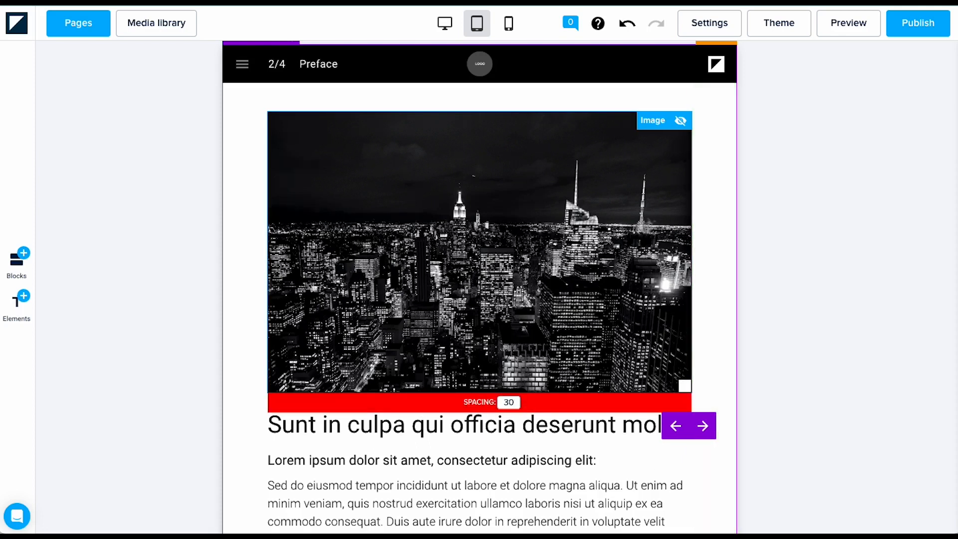
pyautogui.click(508, 23)
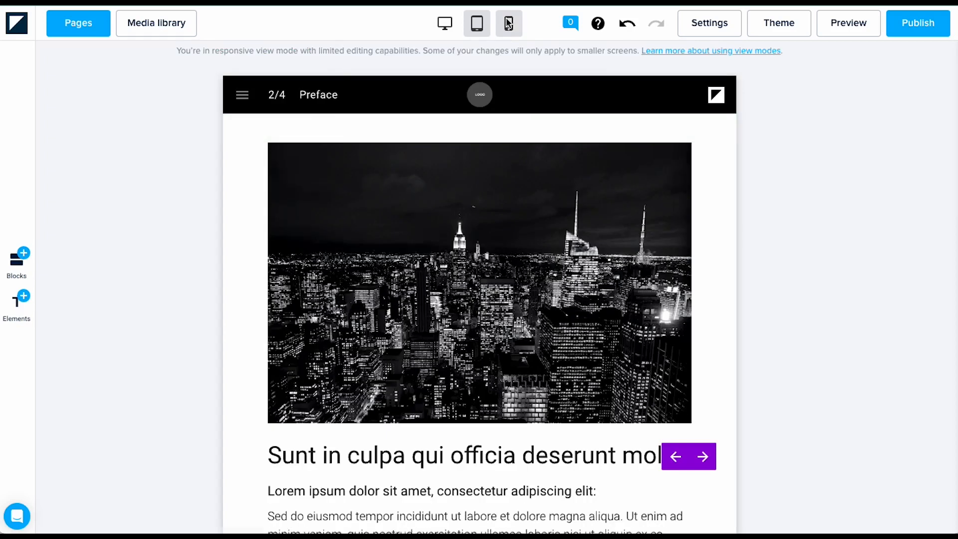
pyautogui.scroll(-5, 643, 374)
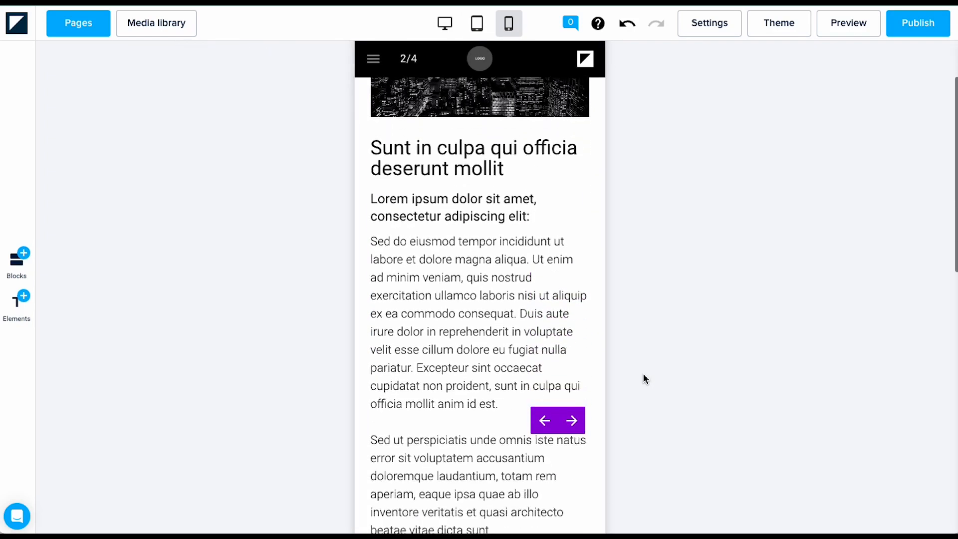
pyautogui.scroll(-10, 643, 375)
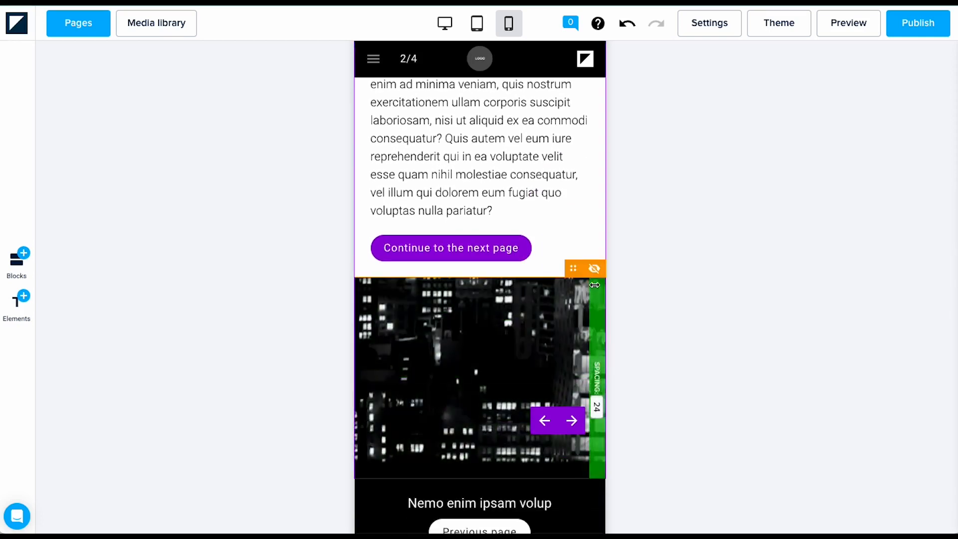
pyautogui.click(594, 270)
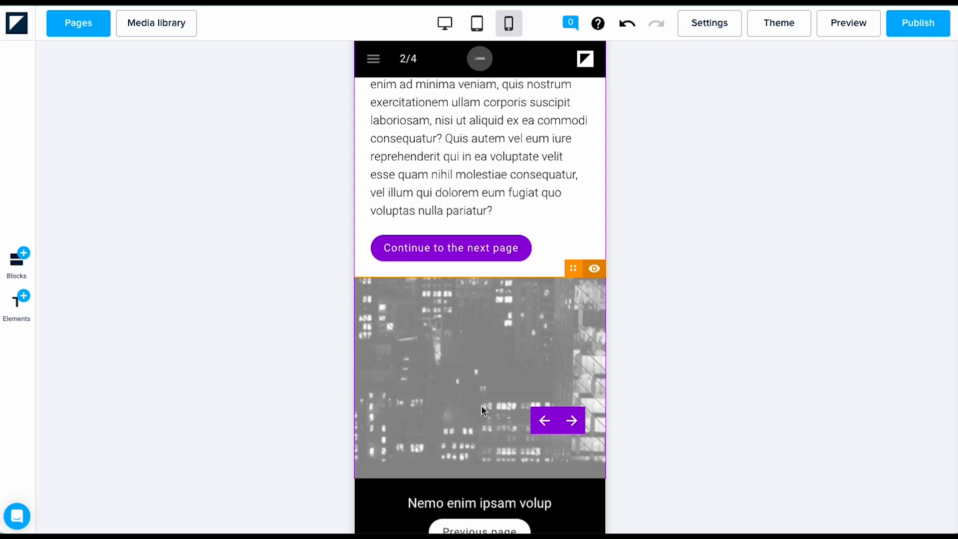
pyautogui.click(476, 29)
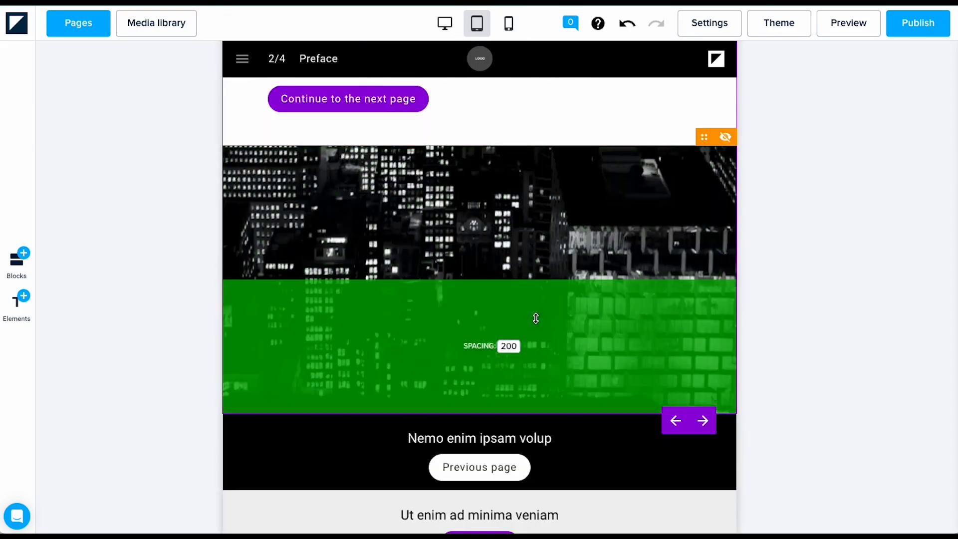
pyautogui.click(725, 138)
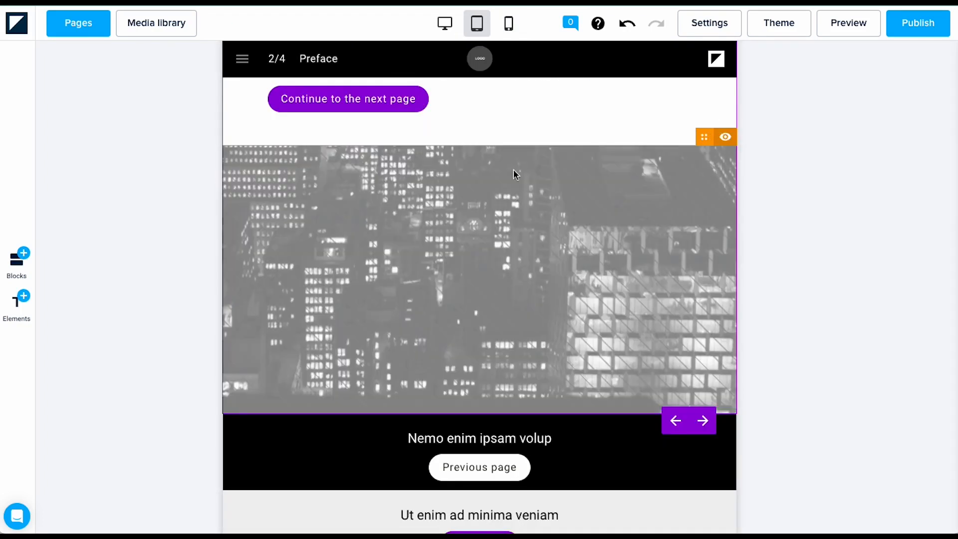
pyautogui.click(444, 23)
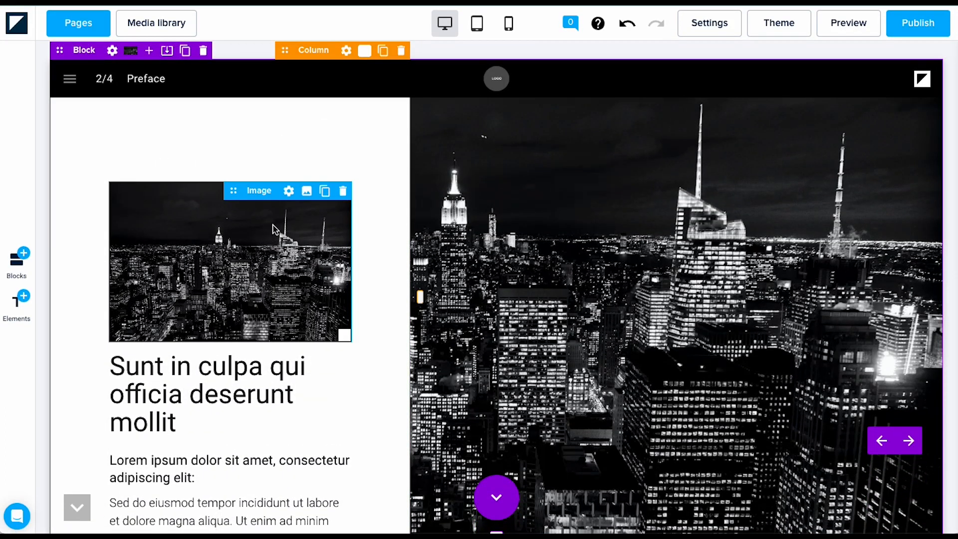
# Step: Turn on Hide on desktop in the new photo's visibility settings
pyautogui.click(288, 191)
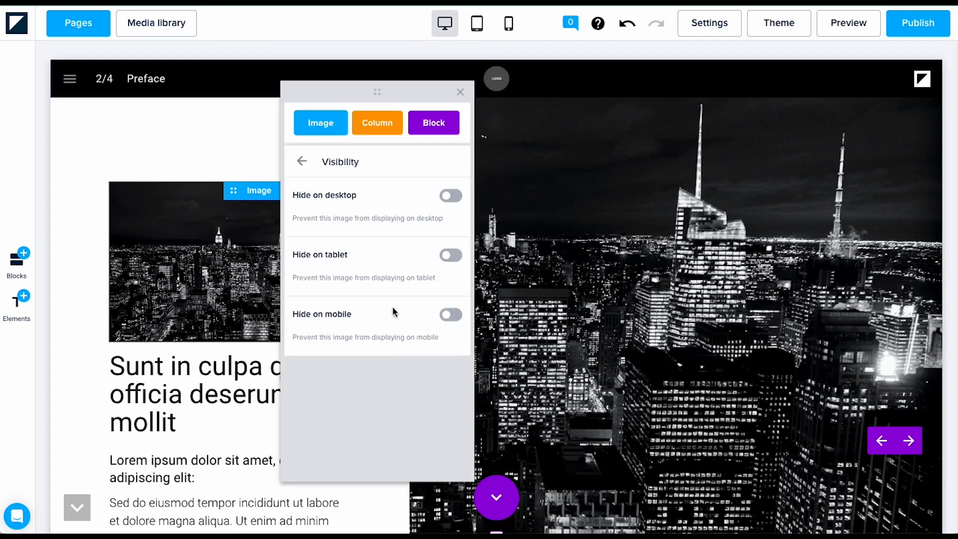
pyautogui.click(451, 196)
pyautogui.click(500, 334)
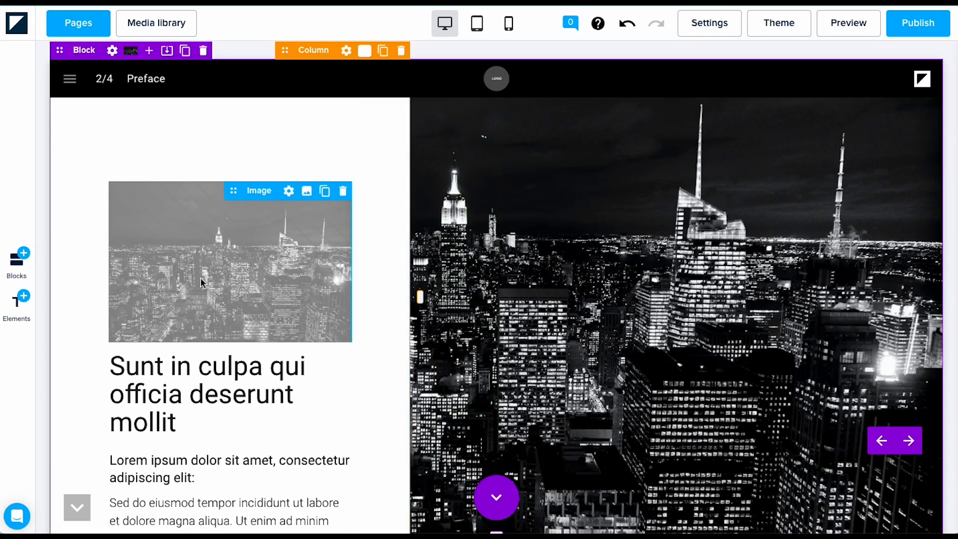
# Step: Check the Preface page at tablet and mobile widths, then return to desktop layout
pyautogui.click(476, 25)
pyautogui.click(508, 26)
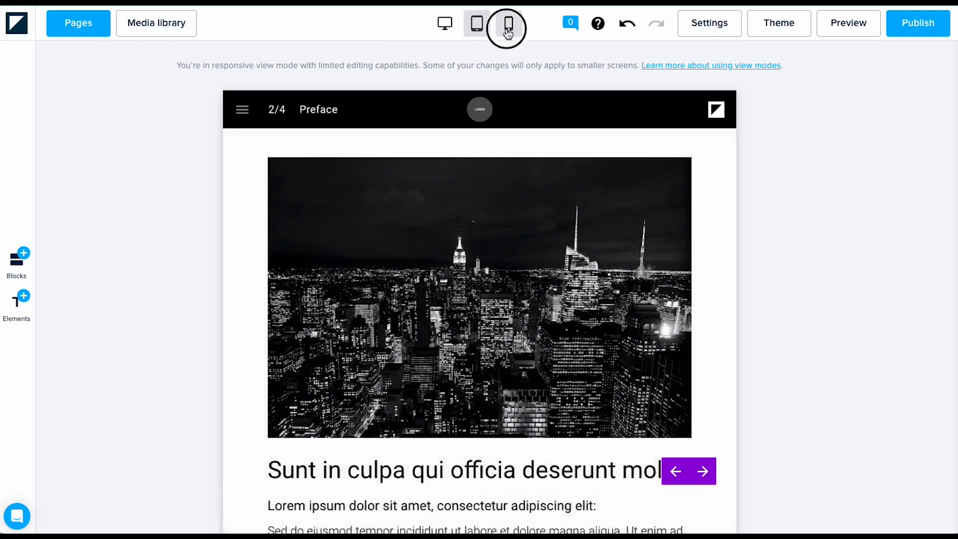
pyautogui.click(445, 25)
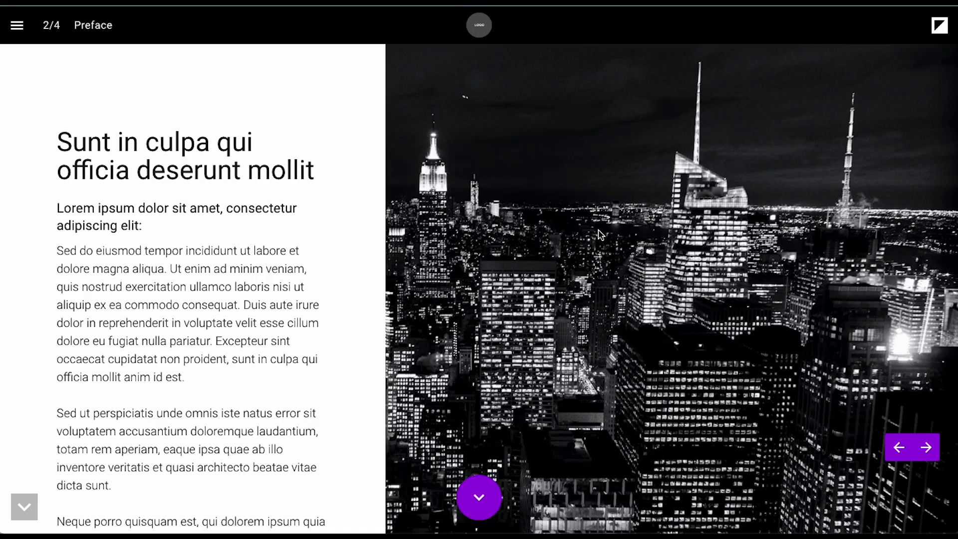
# Step: Emulate the preview on a Surface Duo screen using the browser's DevTools
pyautogui.rightClick(572, 248)
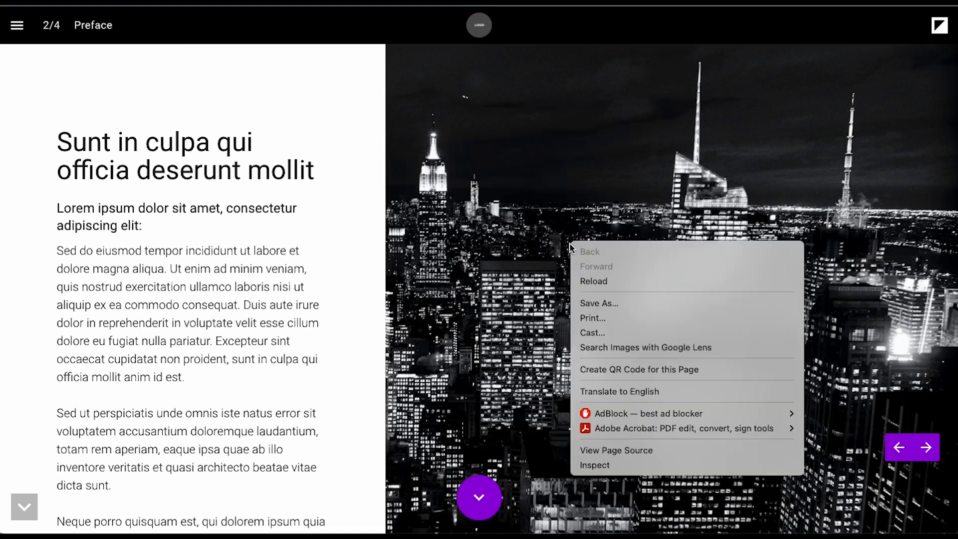
pyautogui.click(636, 465)
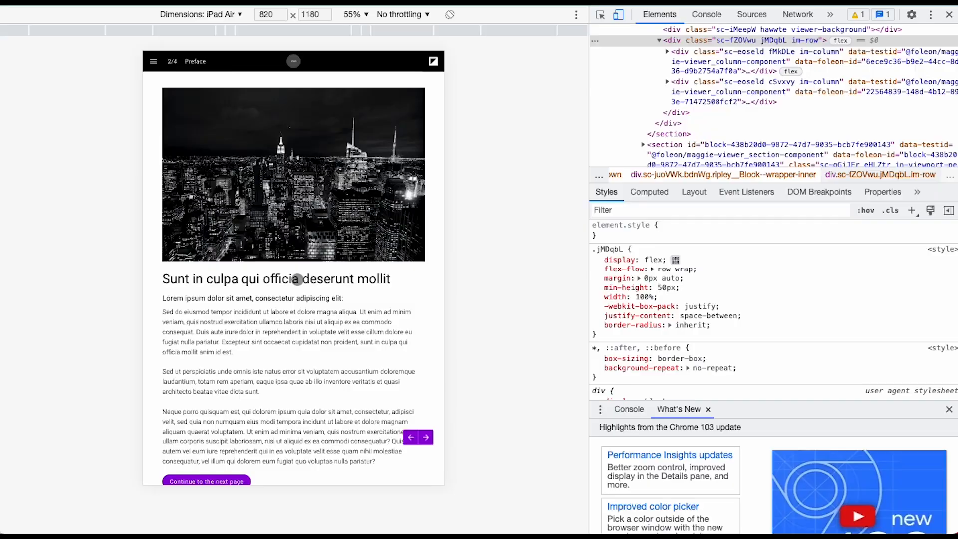
pyautogui.click(238, 16)
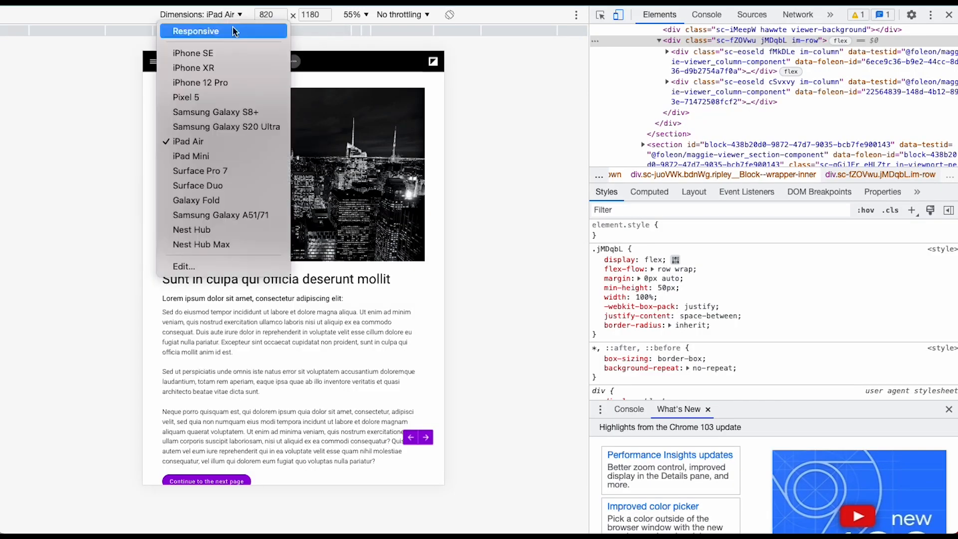
pyautogui.click(216, 185)
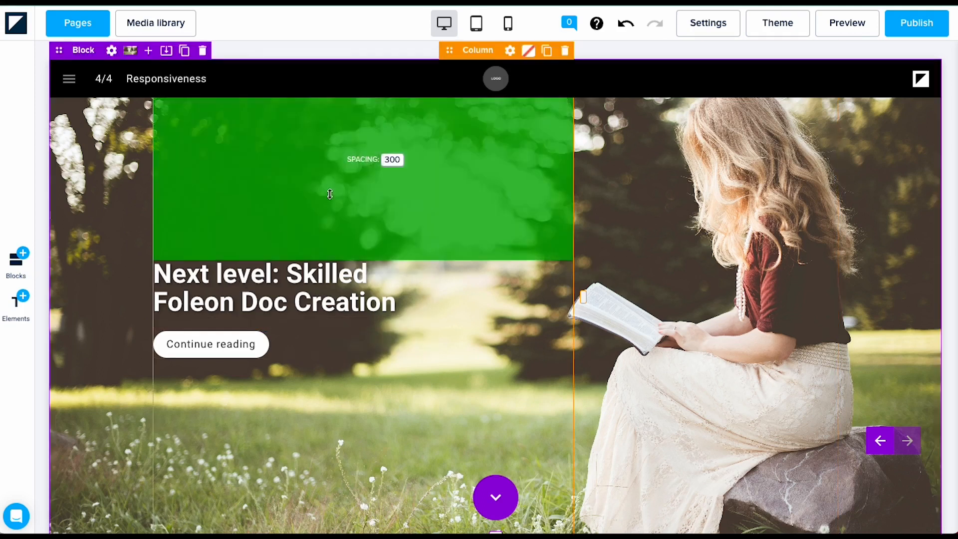
pyautogui.click(508, 24)
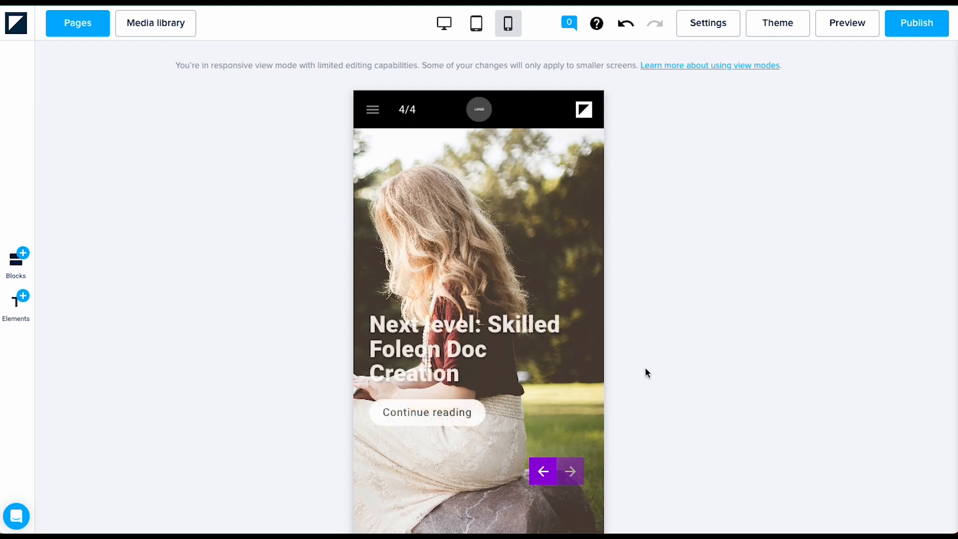
pyautogui.scroll(-1, 444, 463)
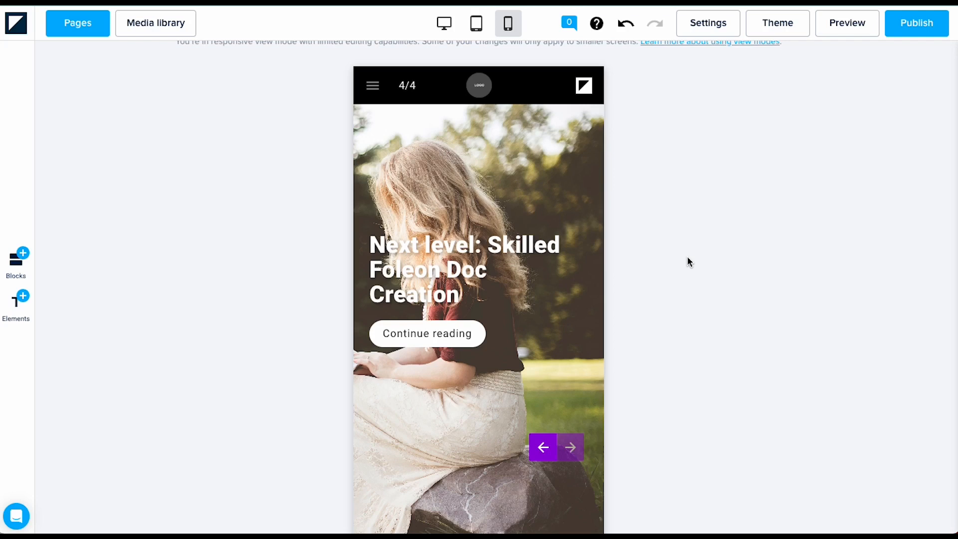
pyautogui.click(445, 24)
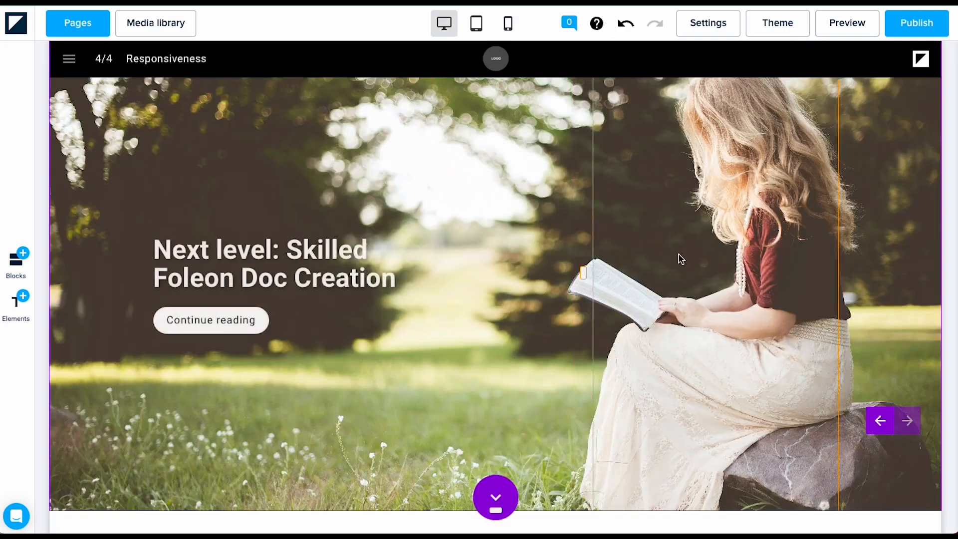
pyautogui.scroll(1, 658, 227)
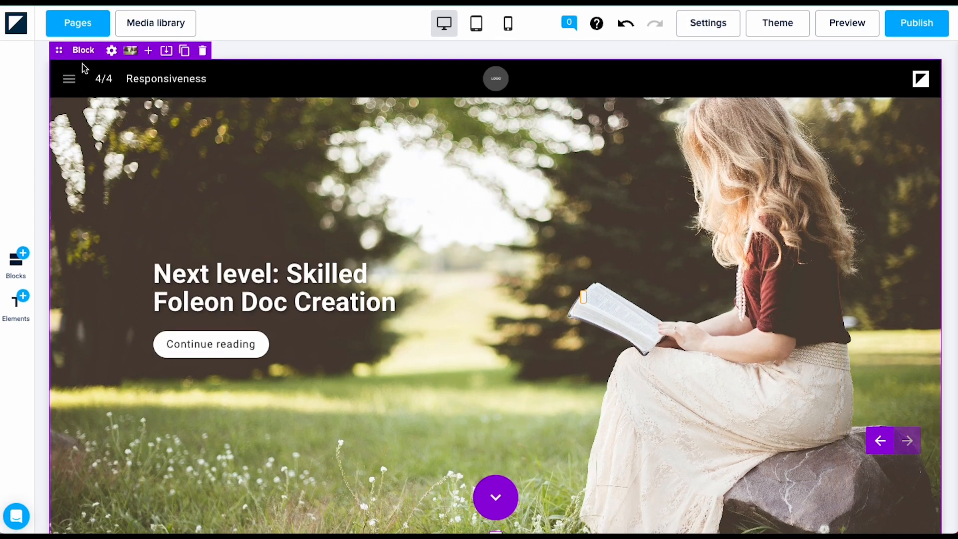
# Step: Duplicate the reading-woman hero block and retype the copy's heading as 'Platform Training 2'
pyautogui.click(185, 51)
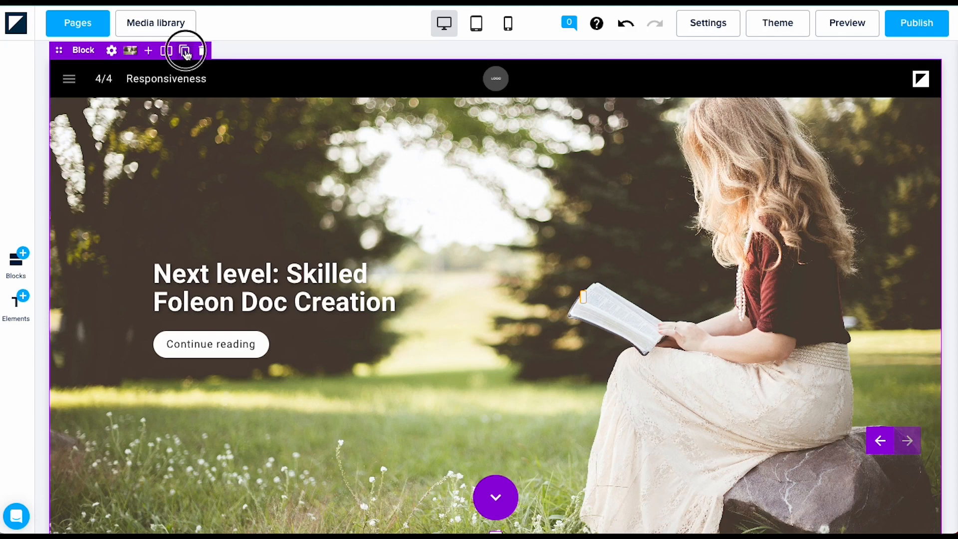
pyautogui.scroll(-5, 638, 253)
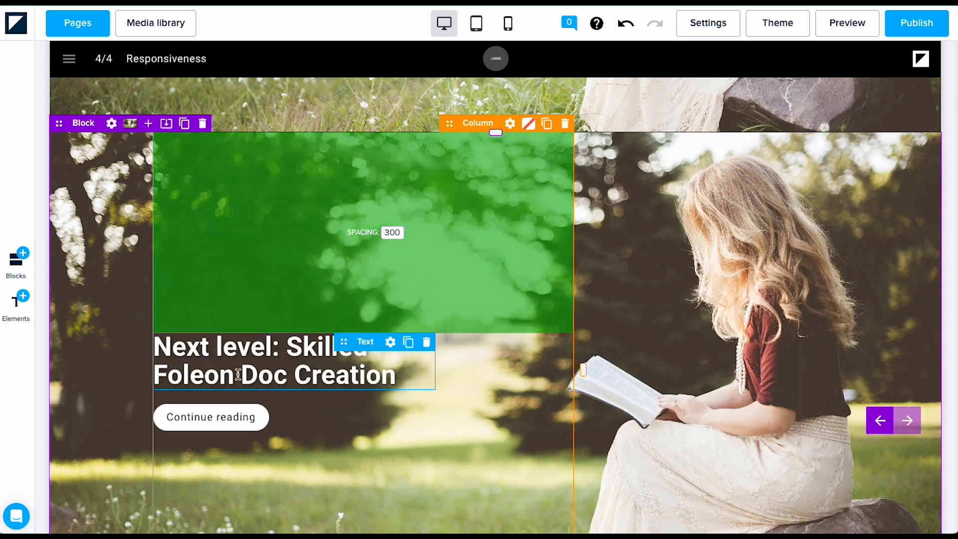
pyautogui.click(402, 381)
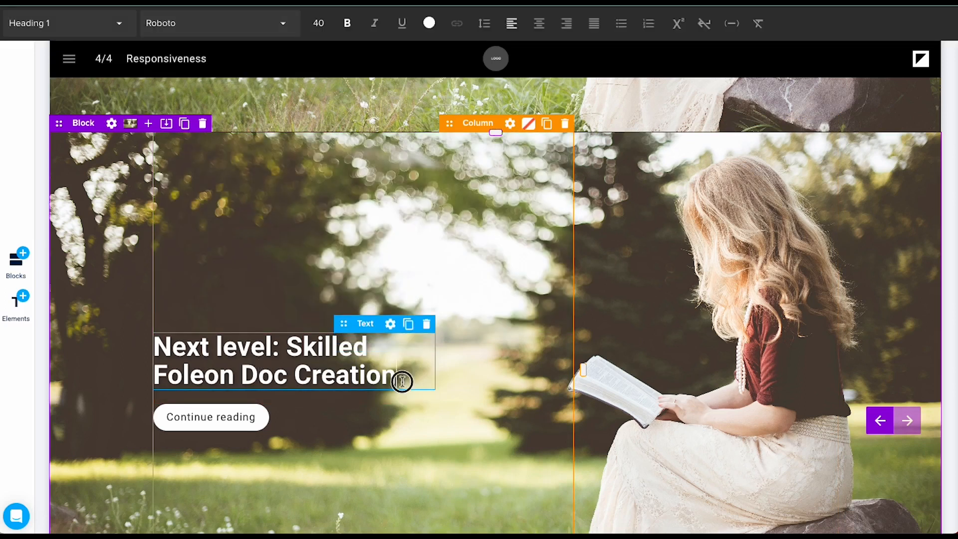
pyautogui.moveTo(402, 381); pyautogui.dragTo(122, 346)
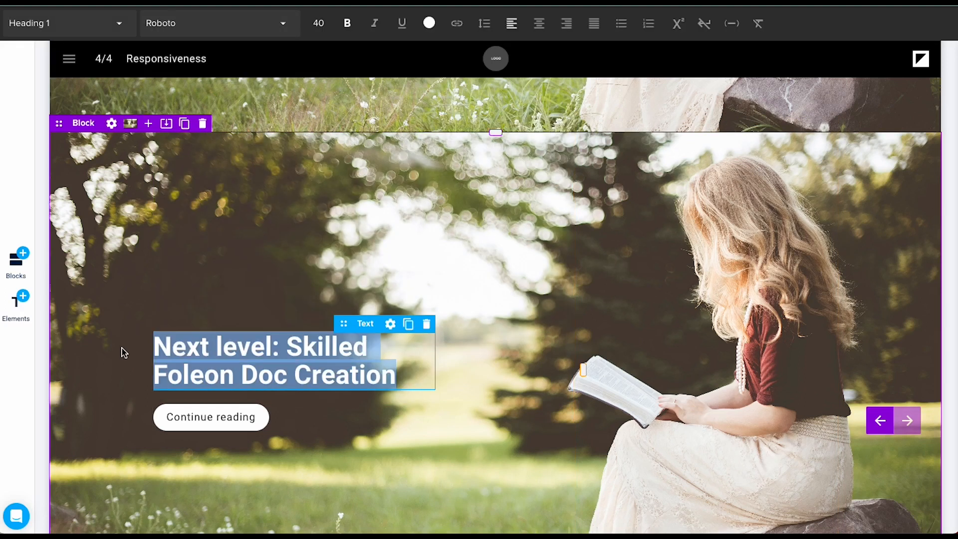
pyautogui.write('Platform')
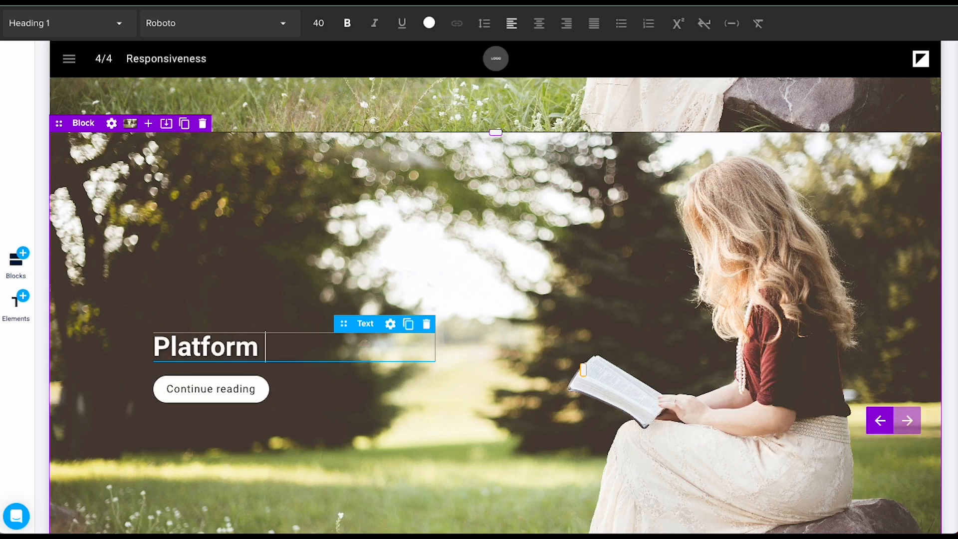
pyautogui.write('Training 2')
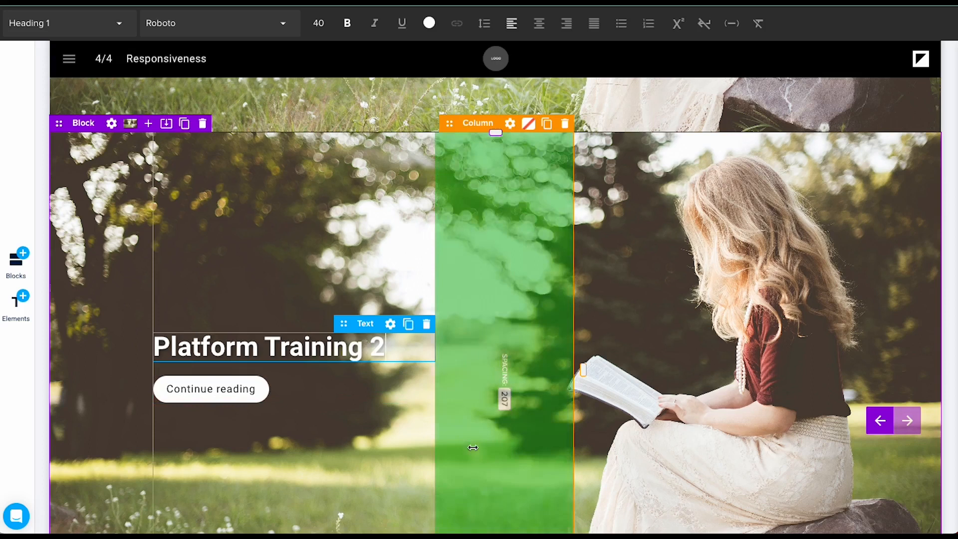
pyautogui.click(473, 449)
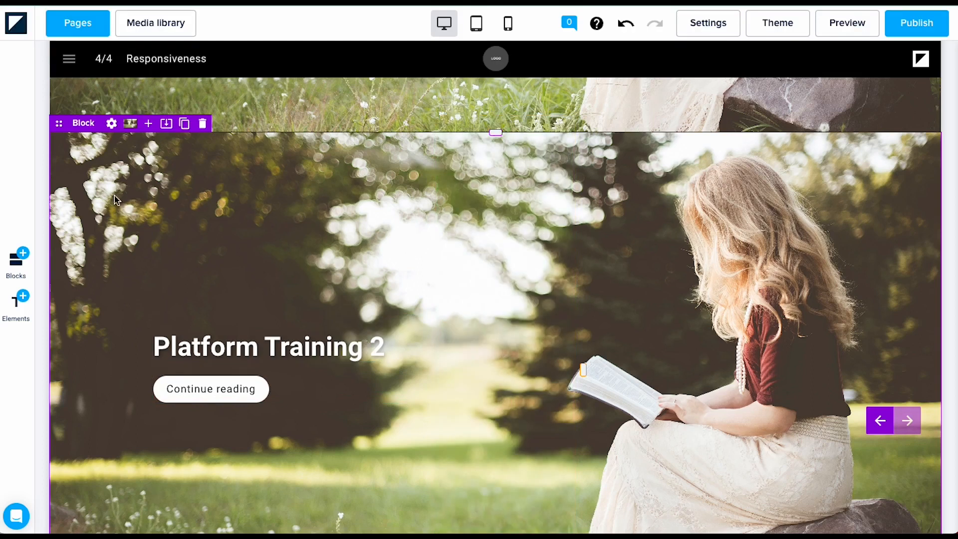
# Step: Hide the Platform Training 2 copy on desktop via its block visibility settings
pyautogui.click(112, 125)
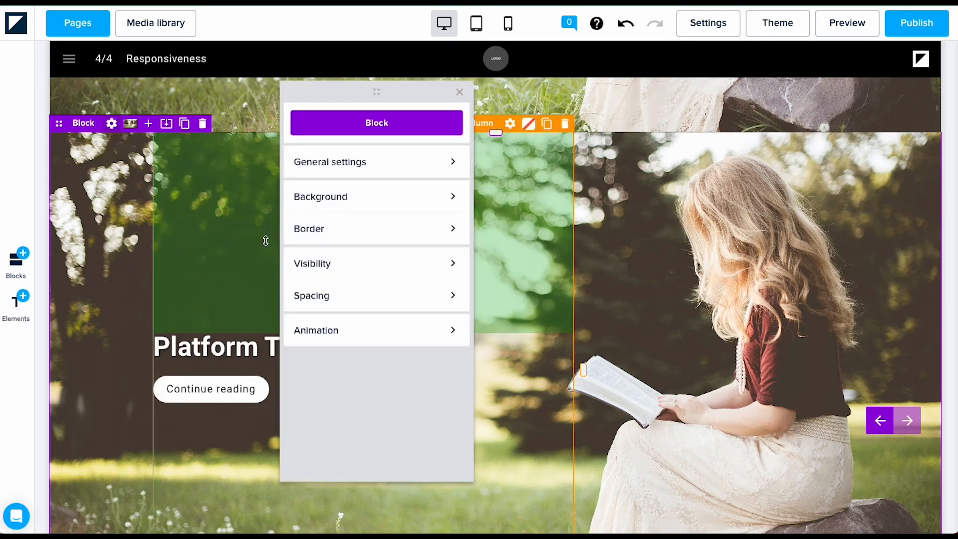
pyautogui.click(370, 272)
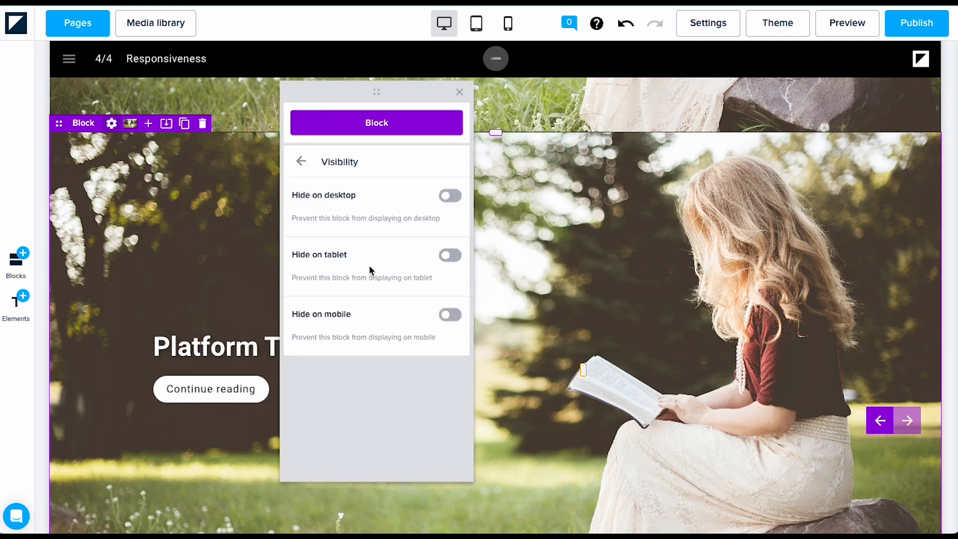
pyautogui.click(451, 196)
pyautogui.scroll(2, 605, 216)
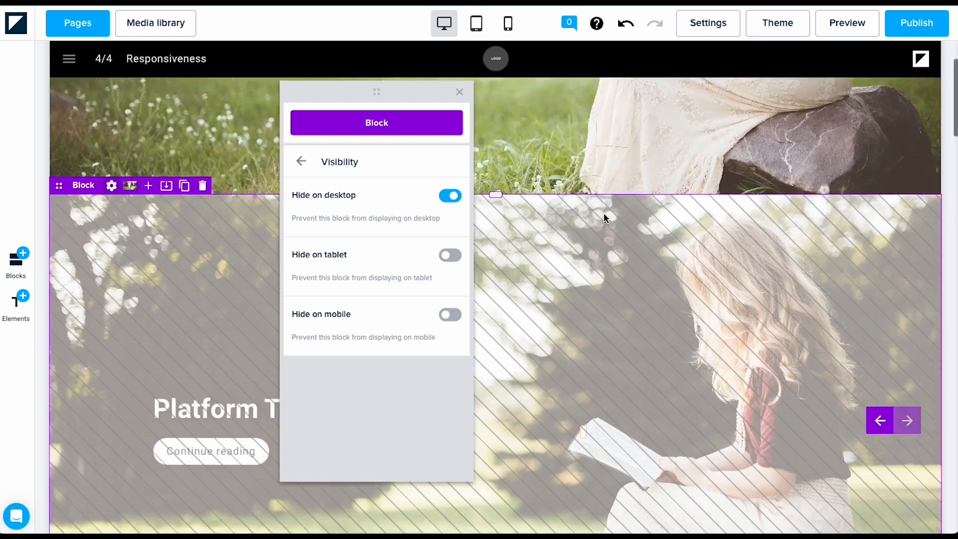
pyautogui.click(600, 137)
pyautogui.scroll(2, 600, 137)
pyautogui.scroll(4, 600, 136)
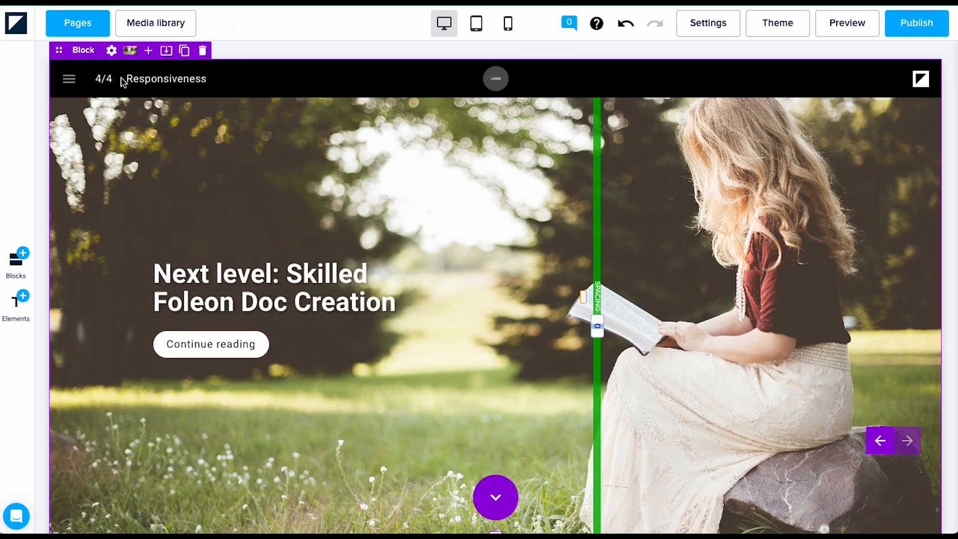
# Step: Hide the original Next level block on tablet and mobile
pyautogui.click(111, 52)
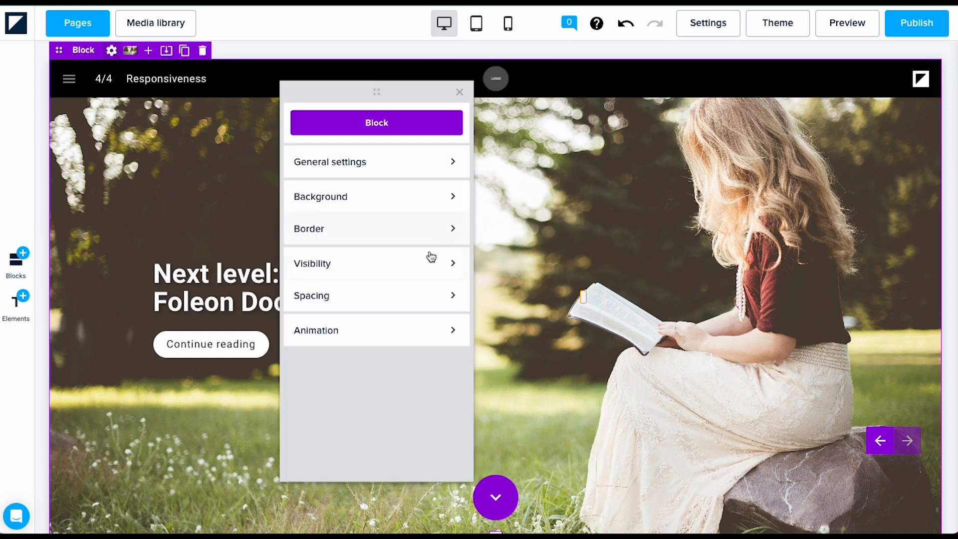
pyautogui.click(376, 269)
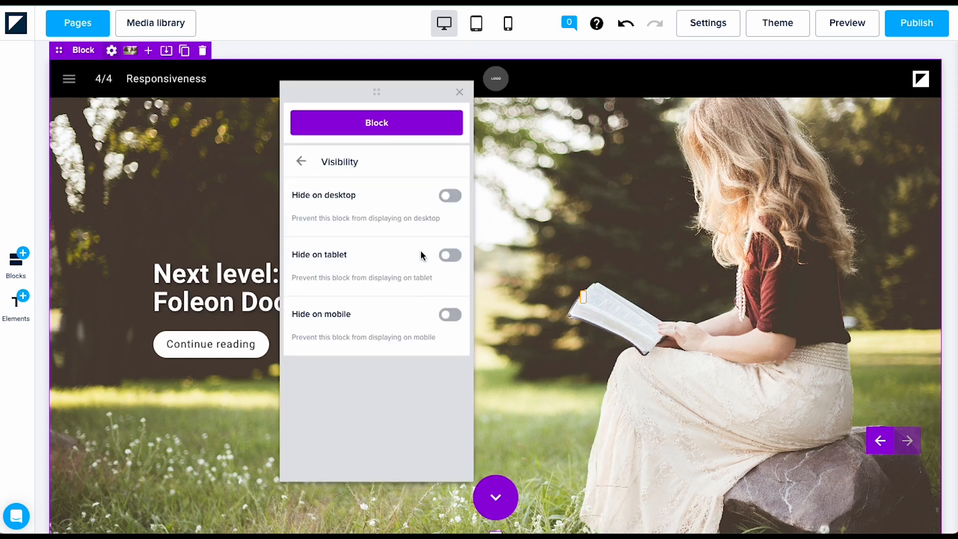
pyautogui.click(453, 255)
pyautogui.click(451, 314)
pyautogui.click(713, 295)
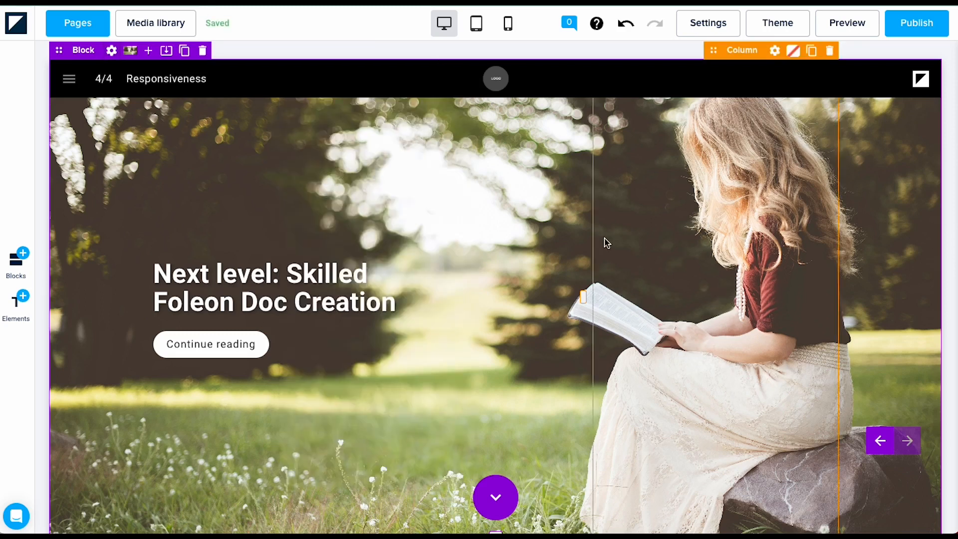
# Step: Preview the doc and narrow the window until Platform Training 2 replaces the Next level block
pyautogui.click(831, 31)
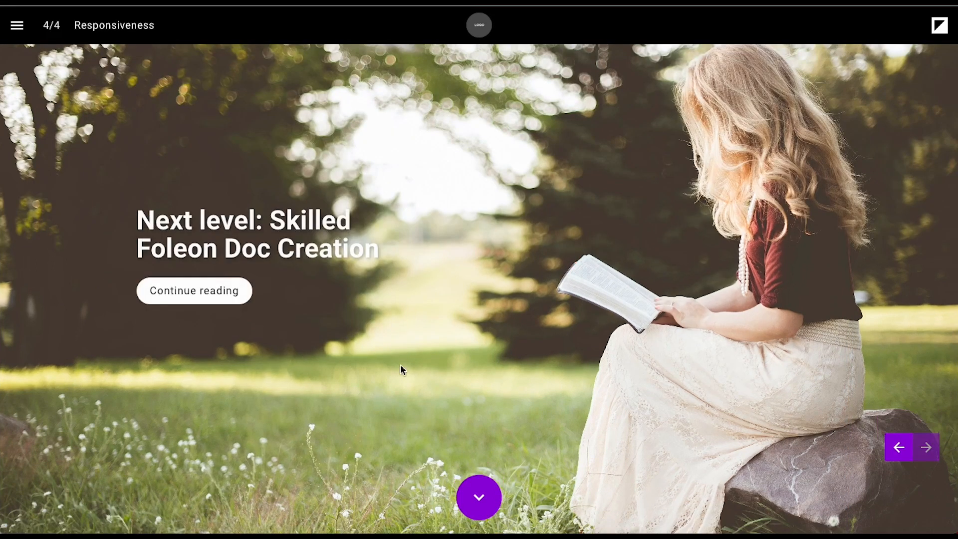
pyautogui.moveTo(951, 155); pyautogui.dragTo(614, 186)
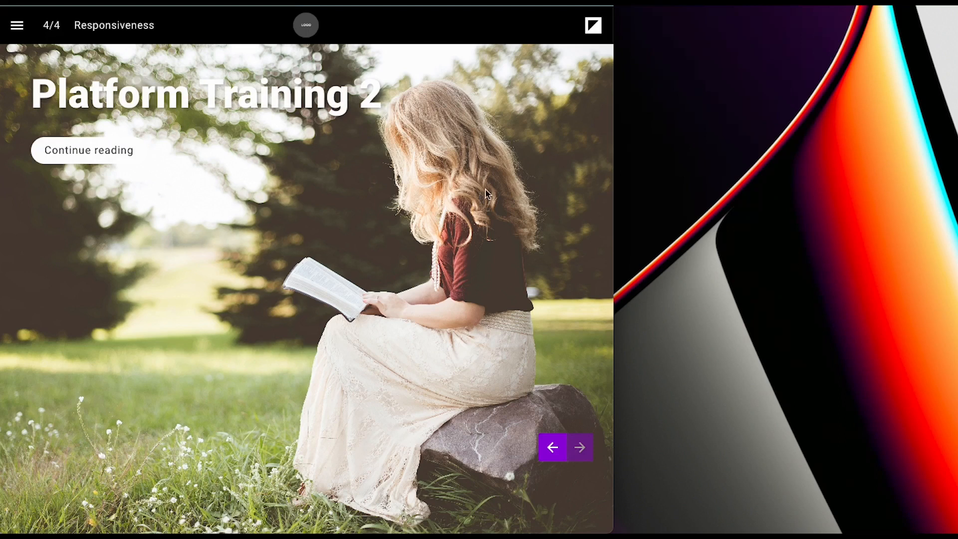
pyautogui.moveTo(613, 166); pyautogui.dragTo(630, 178)
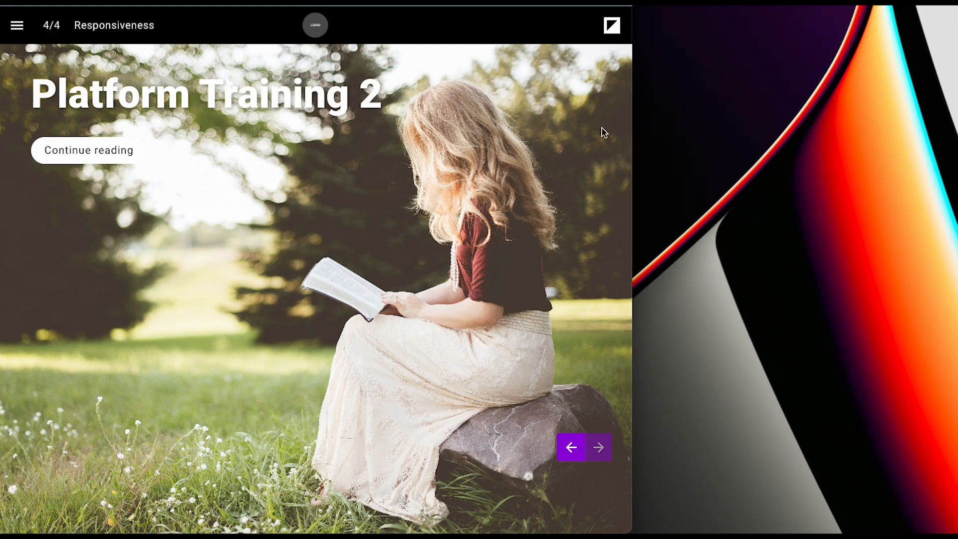
pyautogui.moveTo(613, 137); pyautogui.dragTo(453, 139)
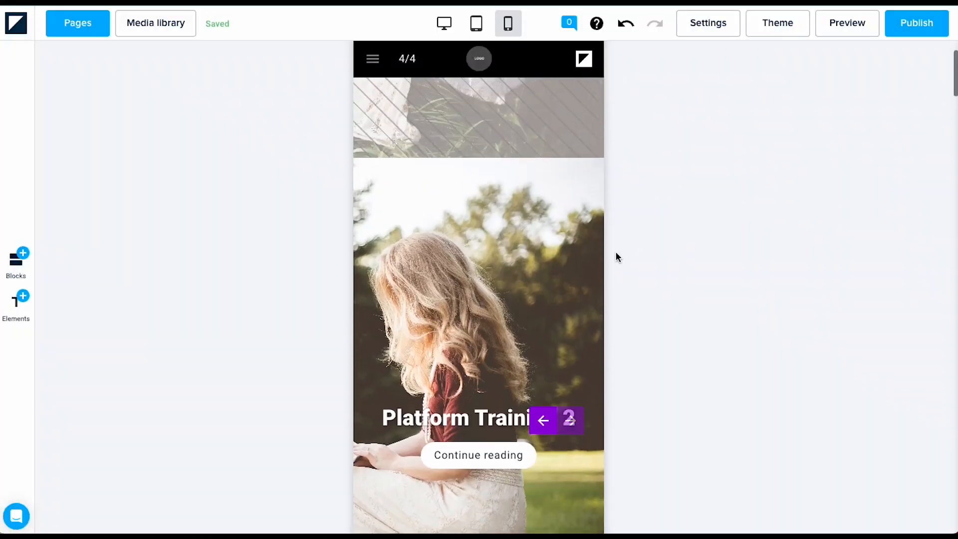
# Step: Switch the Responsiveness page to the desktop layout and scroll back up through it
pyautogui.scroll(8, 616, 254)
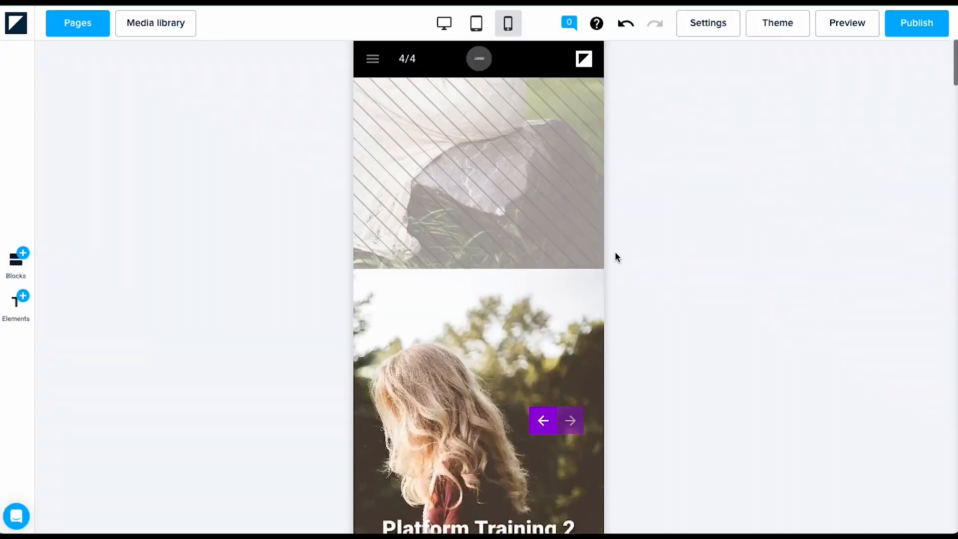
pyautogui.scroll(-9, 615, 253)
pyautogui.scroll(-2, 615, 242)
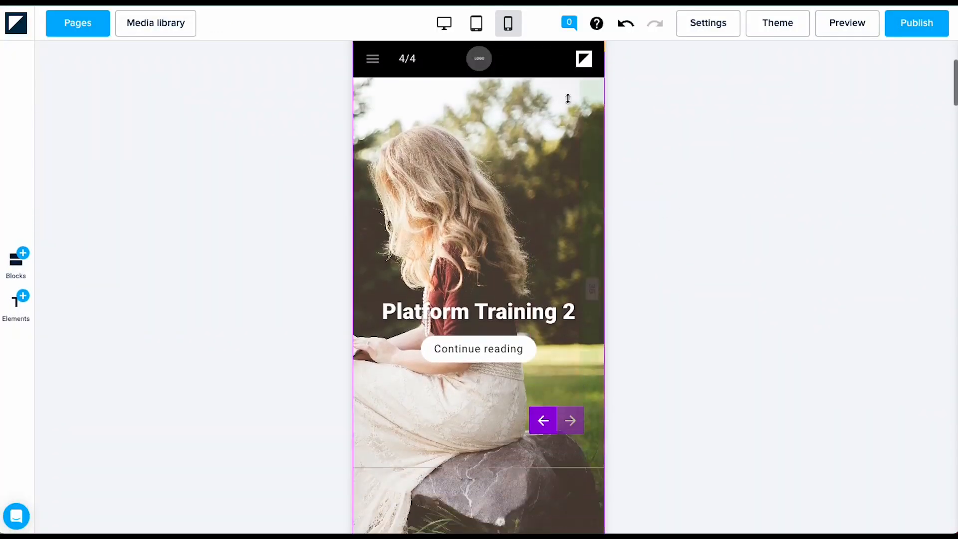
pyautogui.click(444, 23)
pyautogui.scroll(4, 647, 284)
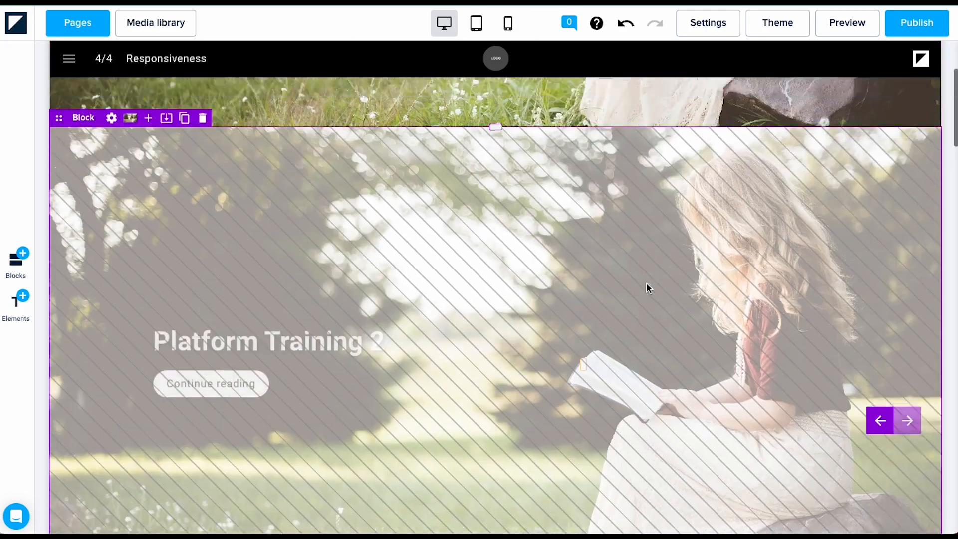
pyautogui.scroll(7, 452, 153)
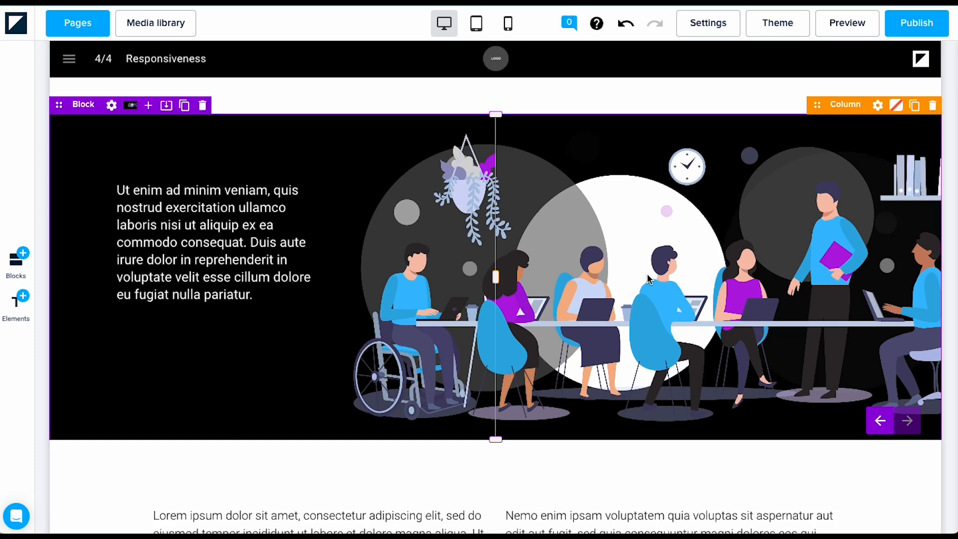
pyautogui.click(476, 29)
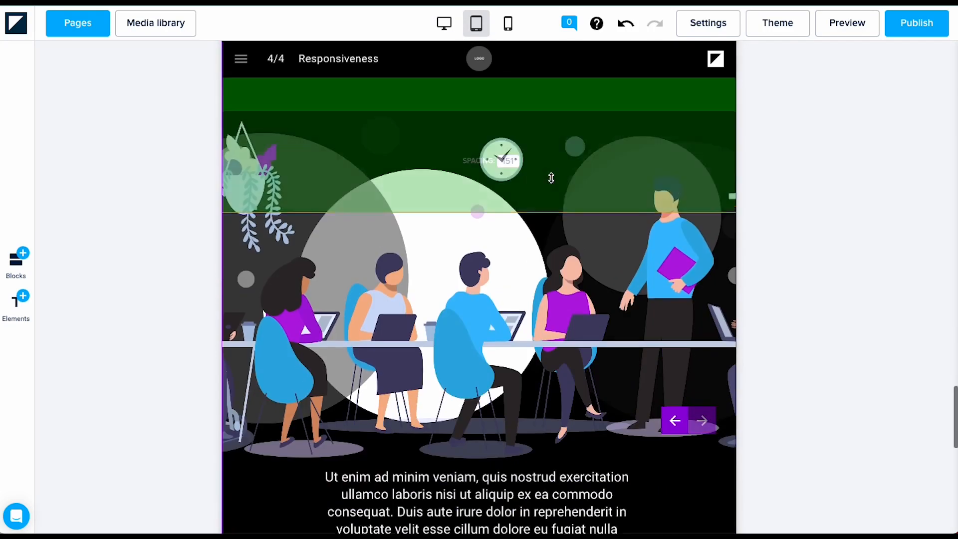
pyautogui.click(509, 26)
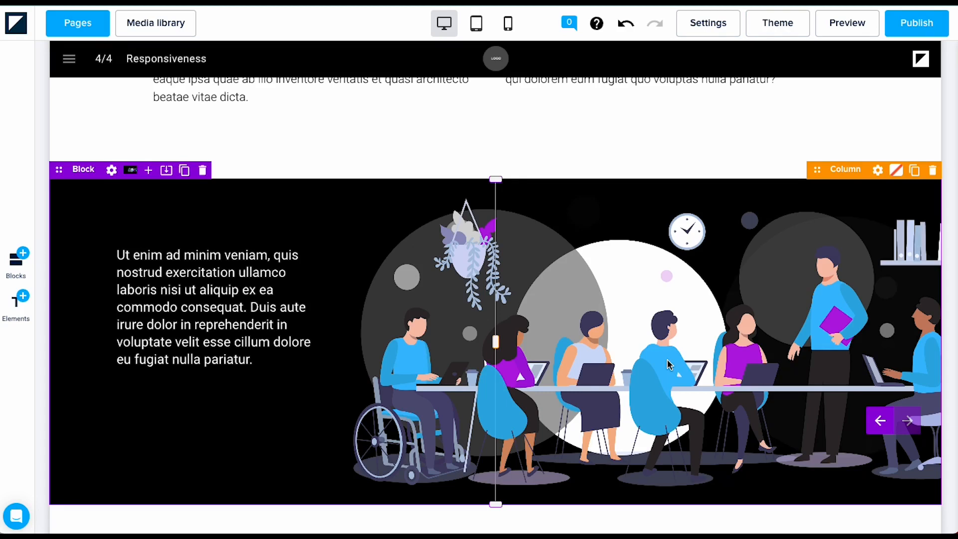
# Step: Save the illustration block as template 'Text with background image' in new category Main Content Blocks
pyautogui.click(166, 171)
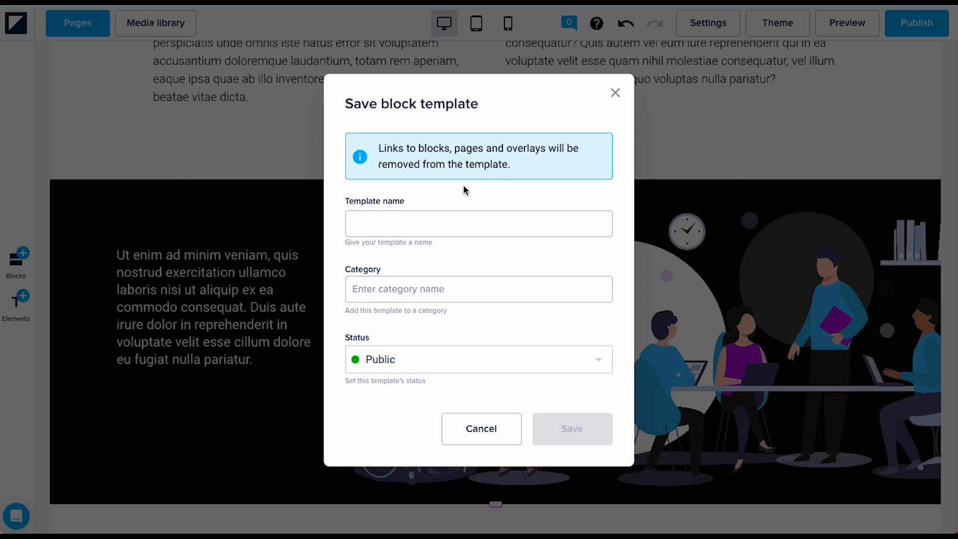
pyautogui.click(412, 224)
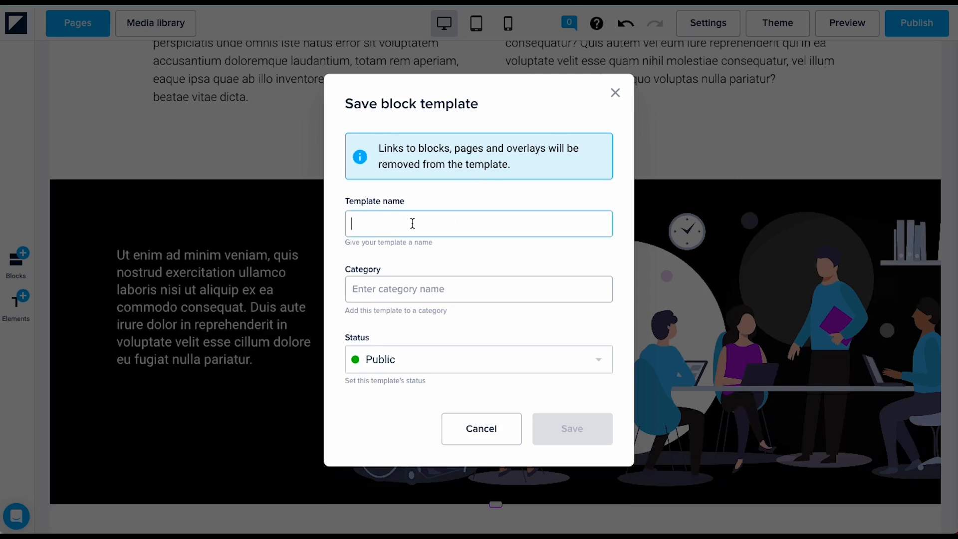
pyautogui.write('Text with background image')
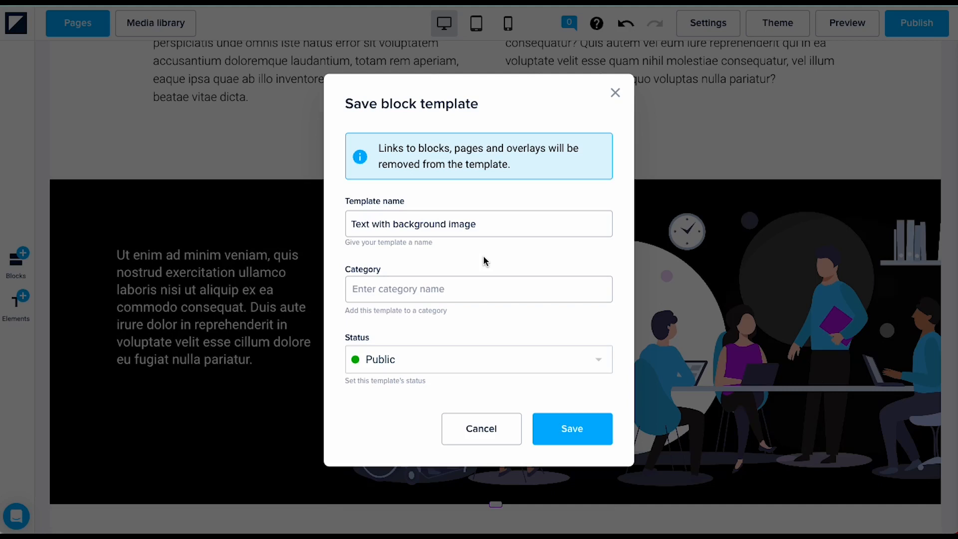
pyautogui.click(440, 289)
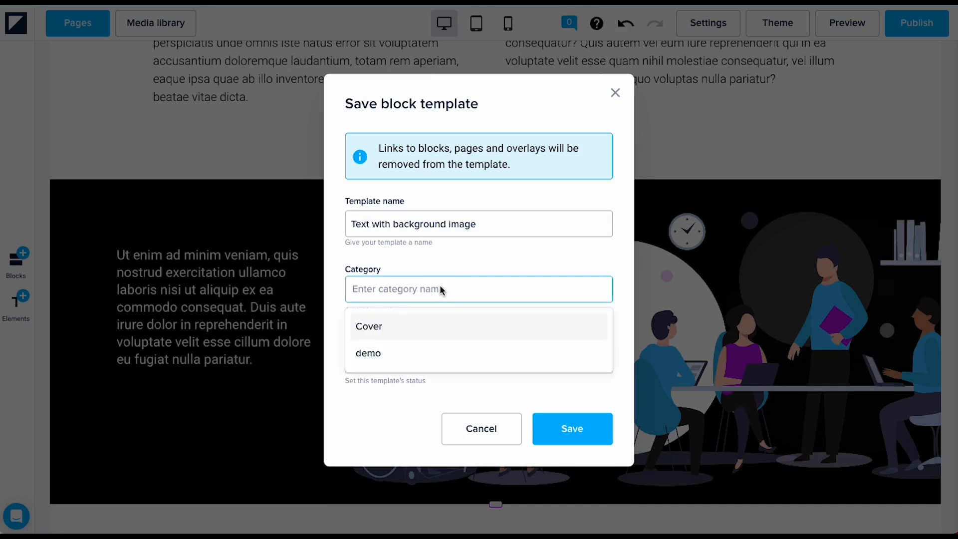
pyautogui.write('Main Co')
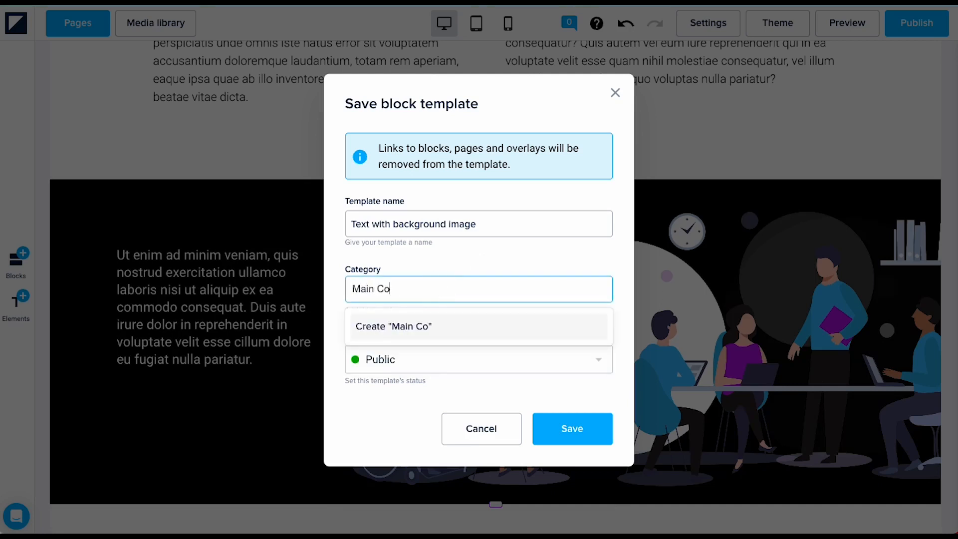
pyautogui.write('ntent Blocks')
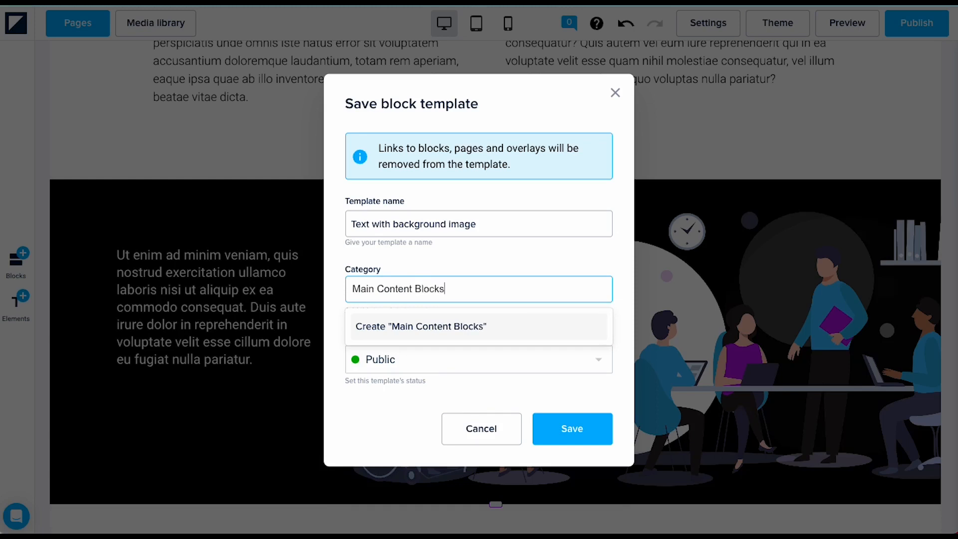
pyautogui.press('Return')
pyautogui.click(560, 427)
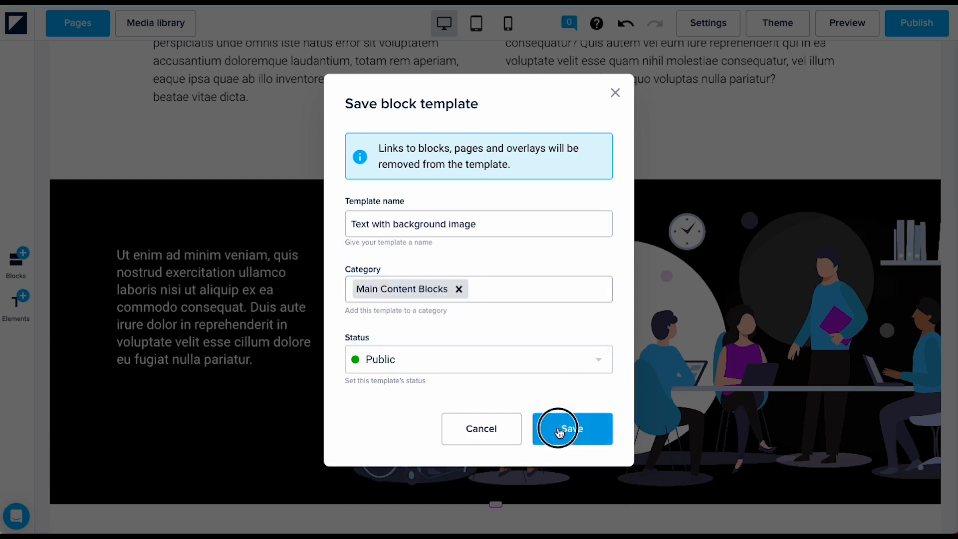
# Step: Drag the saved Main Content Blocks template onto the page below the two-column text section
pyautogui.scroll(-10, 643, 304)
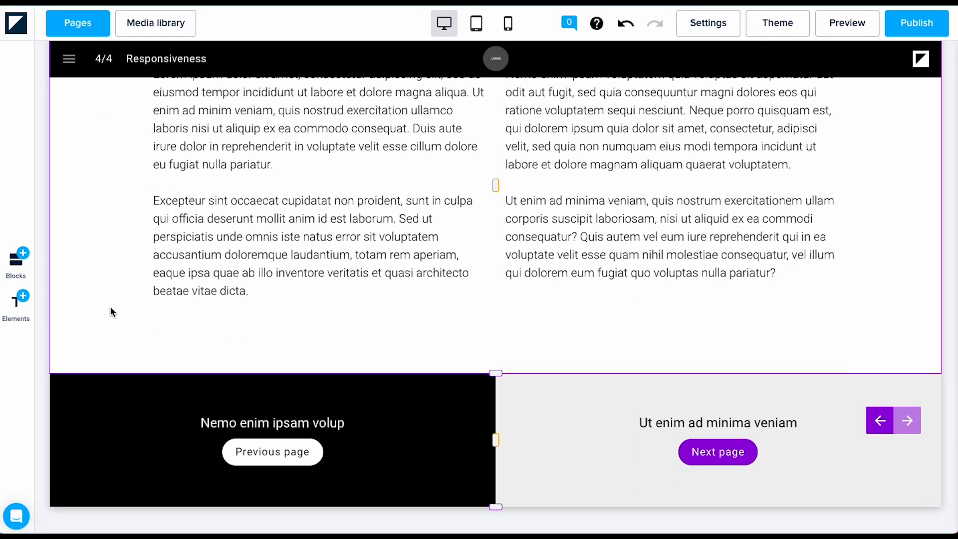
pyautogui.click(14, 276)
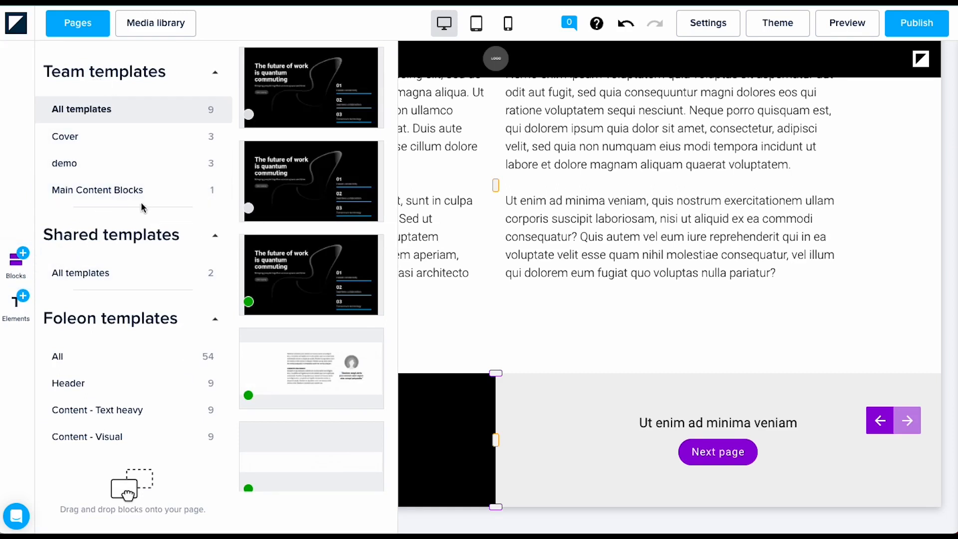
pyautogui.click(99, 199)
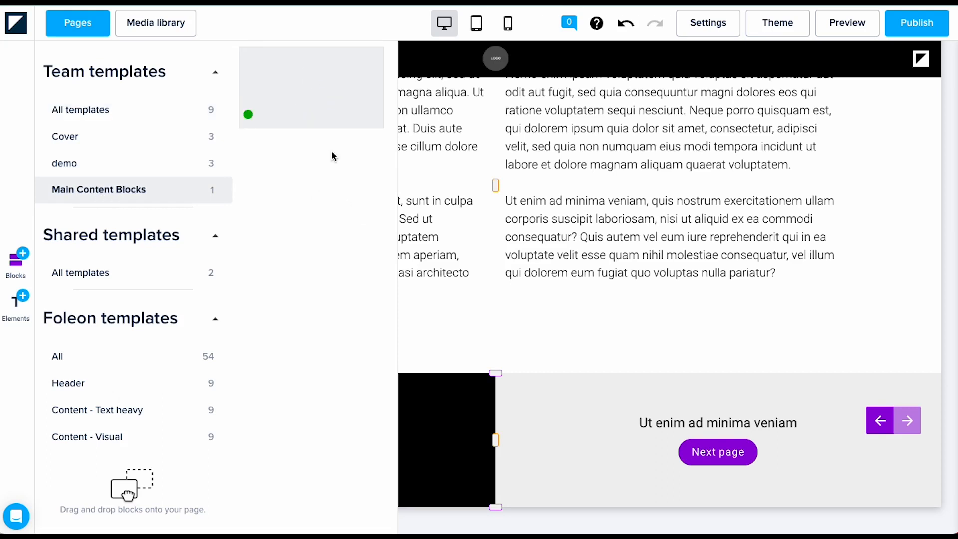
pyautogui.moveTo(267, 71); pyautogui.dragTo(487, 345)
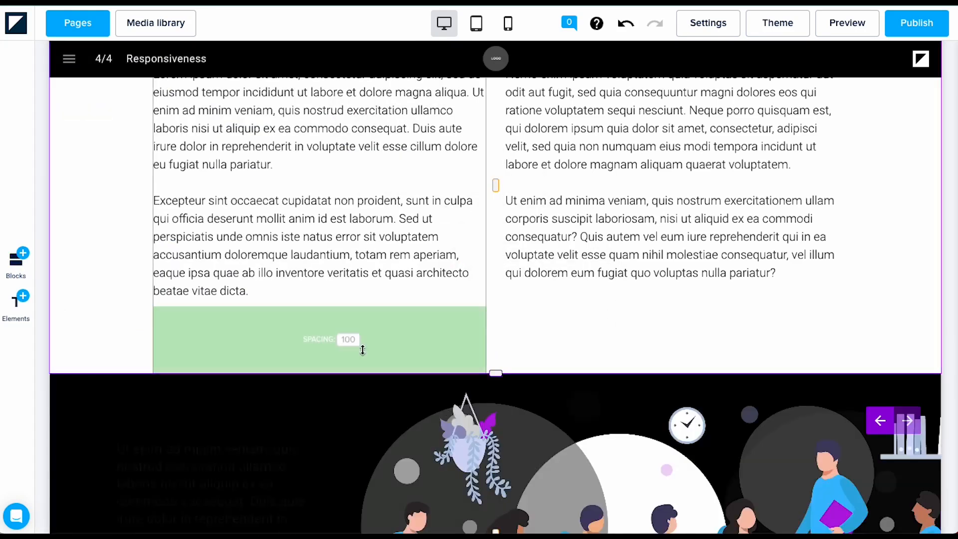
pyautogui.scroll(-2, 361, 348)
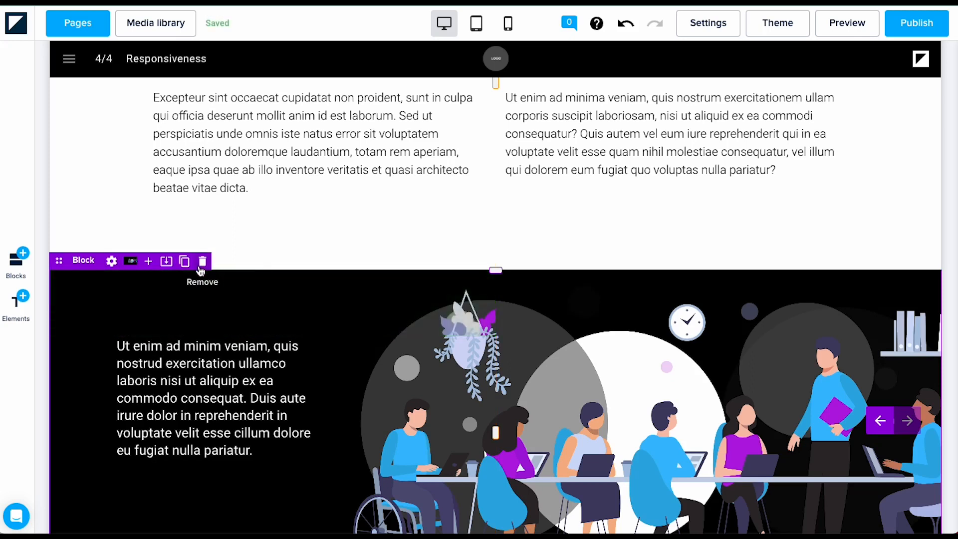
pyautogui.scroll(-2, 656, 340)
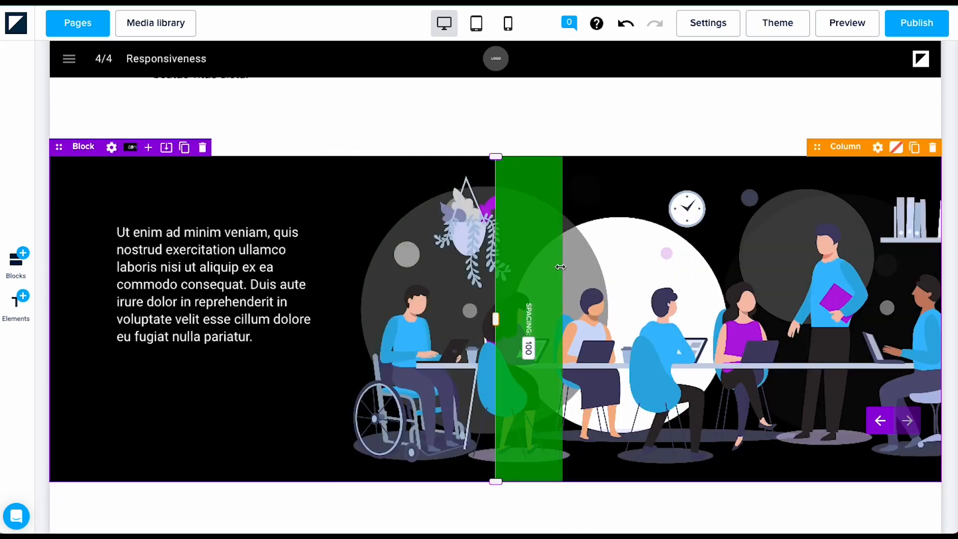
# Step: Browse the page thumbnails and Overlays list, then exit the editor to the dashboard
pyautogui.click(64, 28)
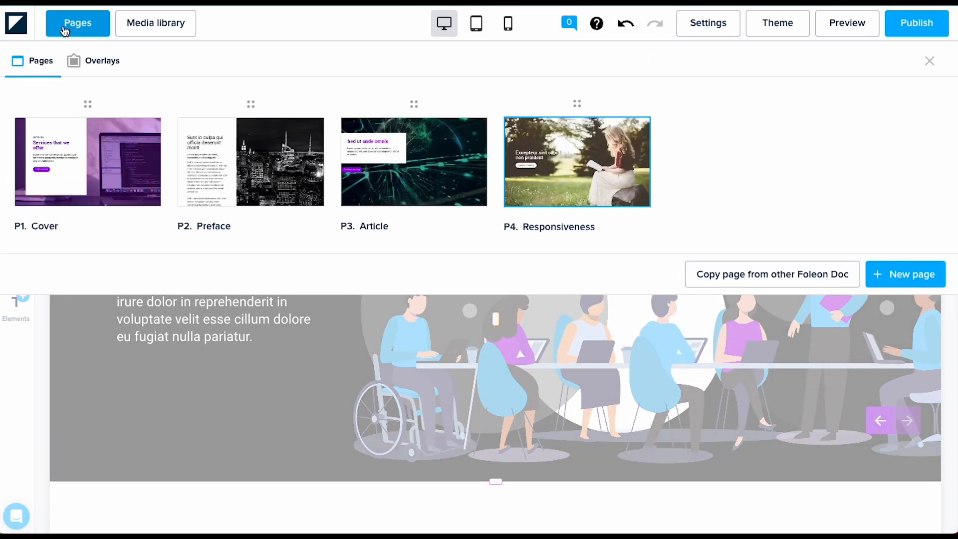
pyautogui.moveTo(242, 184)
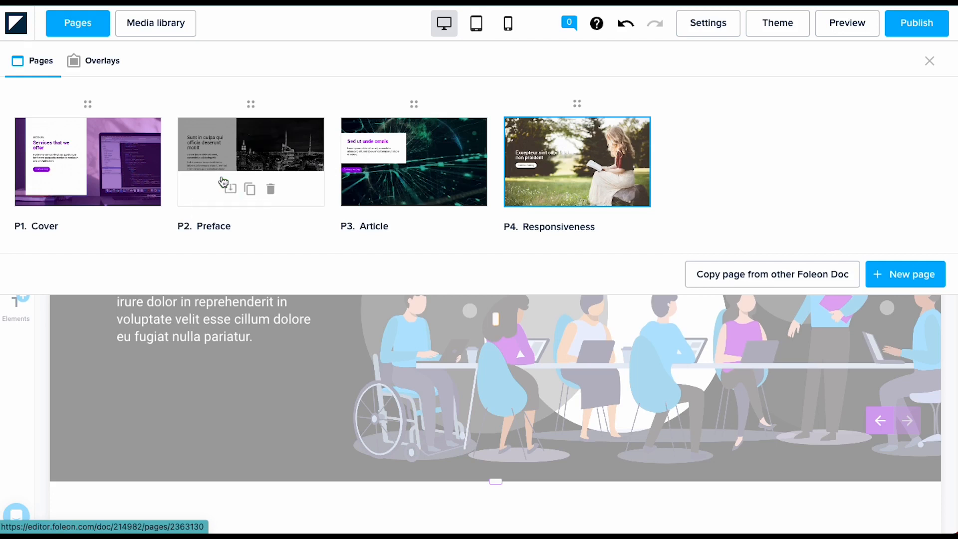
pyautogui.click(102, 67)
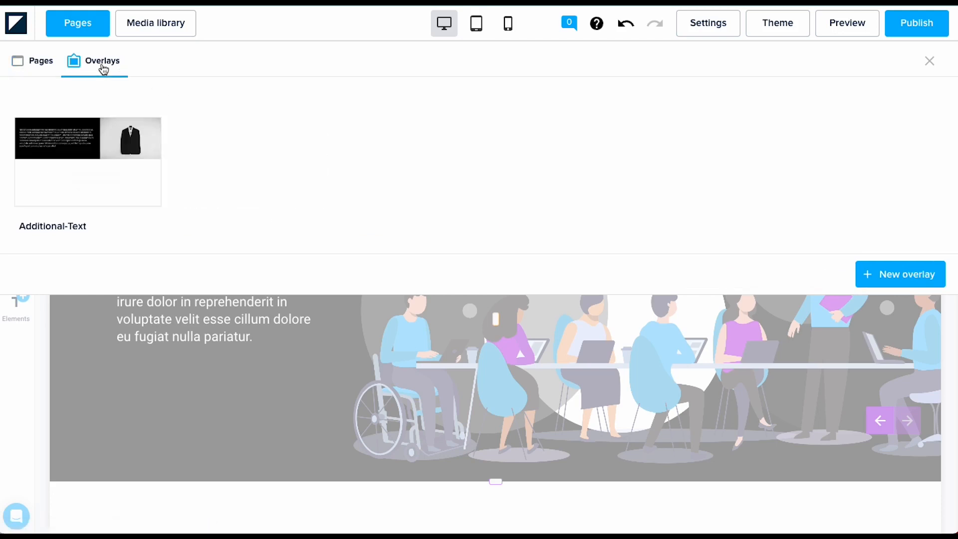
pyautogui.moveTo(142, 152)
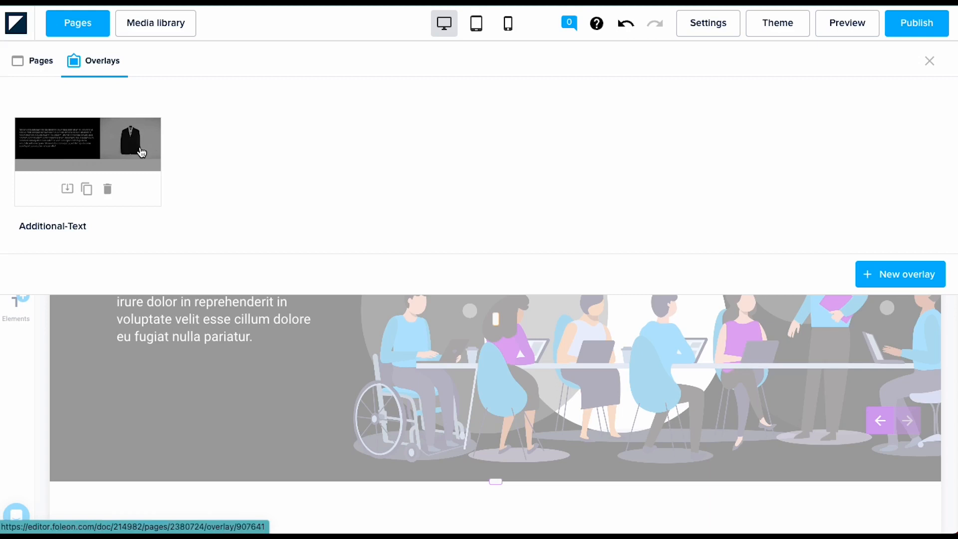
pyautogui.click(69, 192)
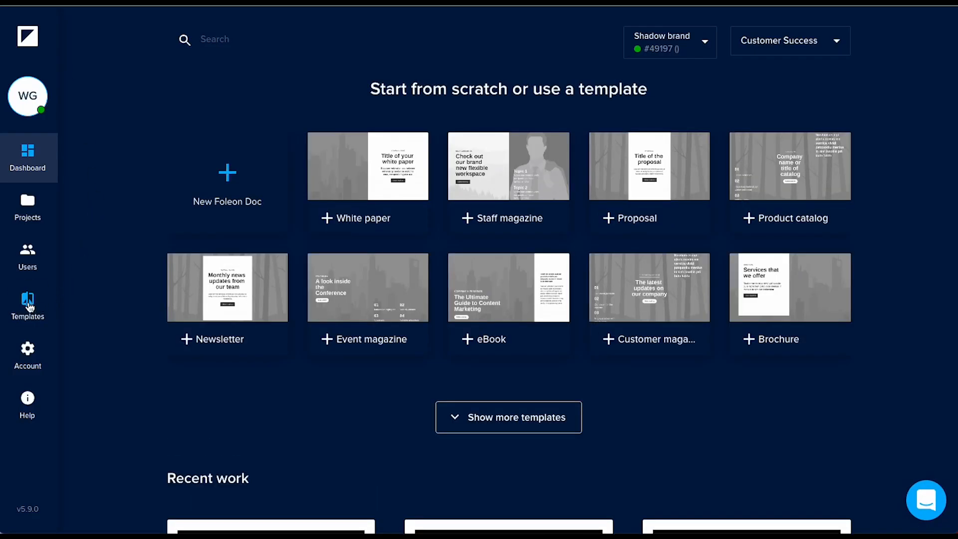
# Step: Browse the team's Blocks and Overlays templates and the Details template's options menu
pyautogui.click(28, 304)
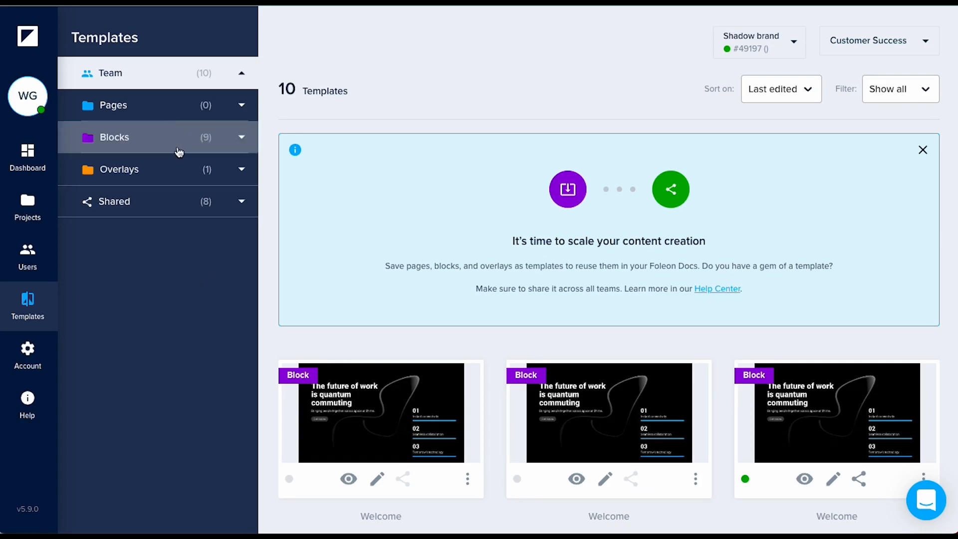
pyautogui.click(187, 175)
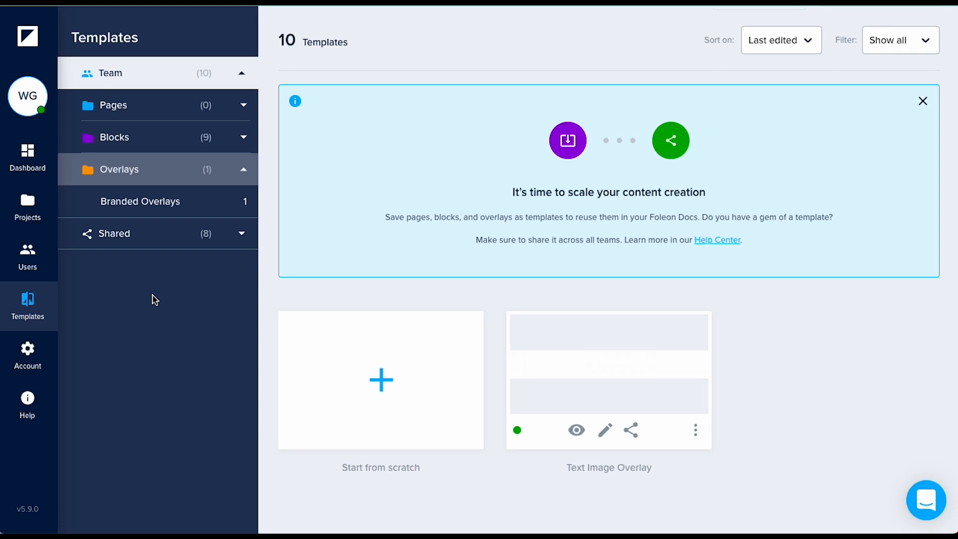
pyautogui.click(29, 264)
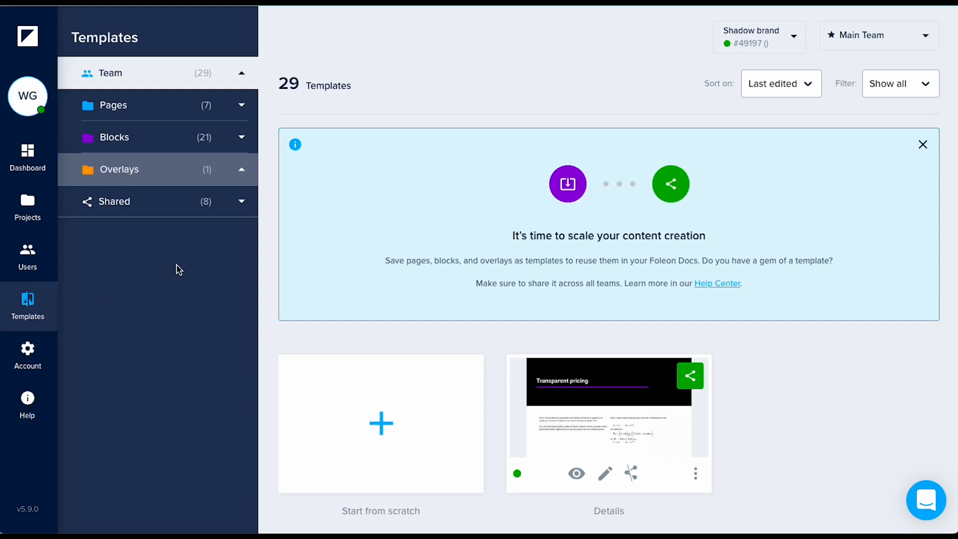
pyautogui.click(695, 467)
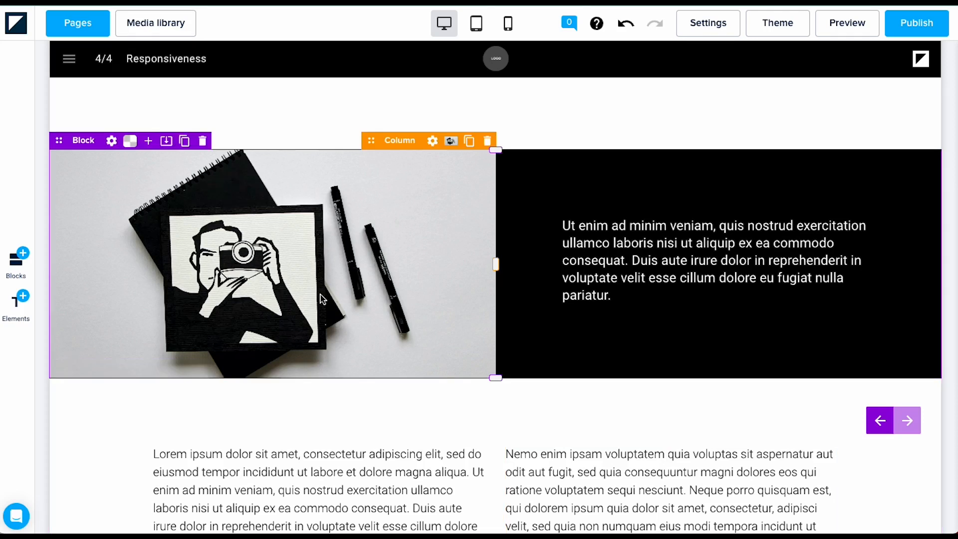
# Step: Remove the camera photo background from the block's left column, leaving it plain white
pyautogui.click(449, 142)
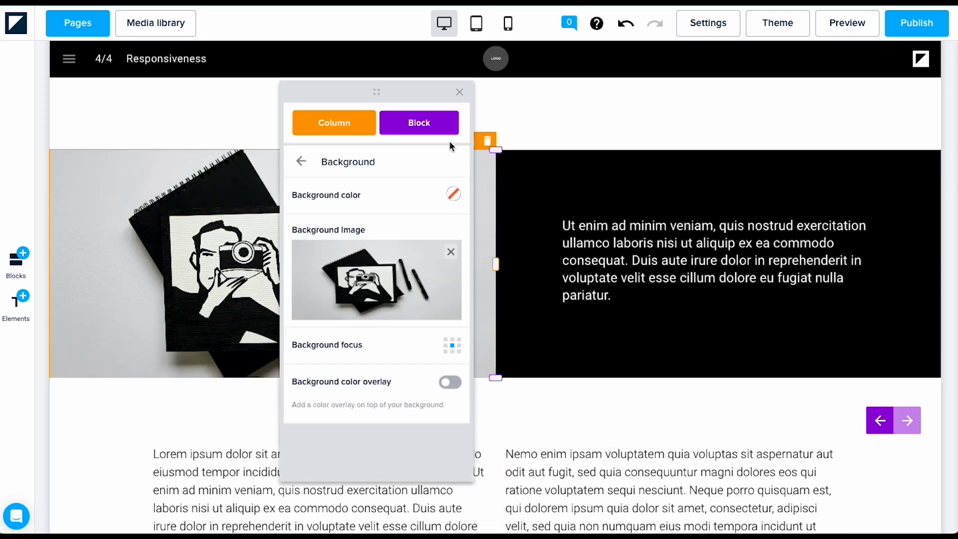
pyautogui.click(451, 254)
pyautogui.click(227, 269)
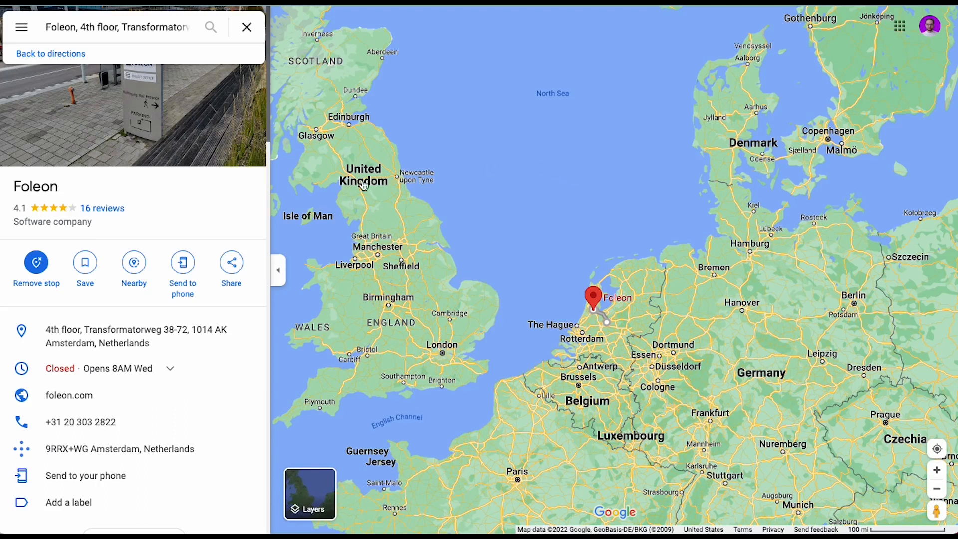
# Step: Copy the Google Maps embed HTML for the Foleon office location
pyautogui.click(232, 267)
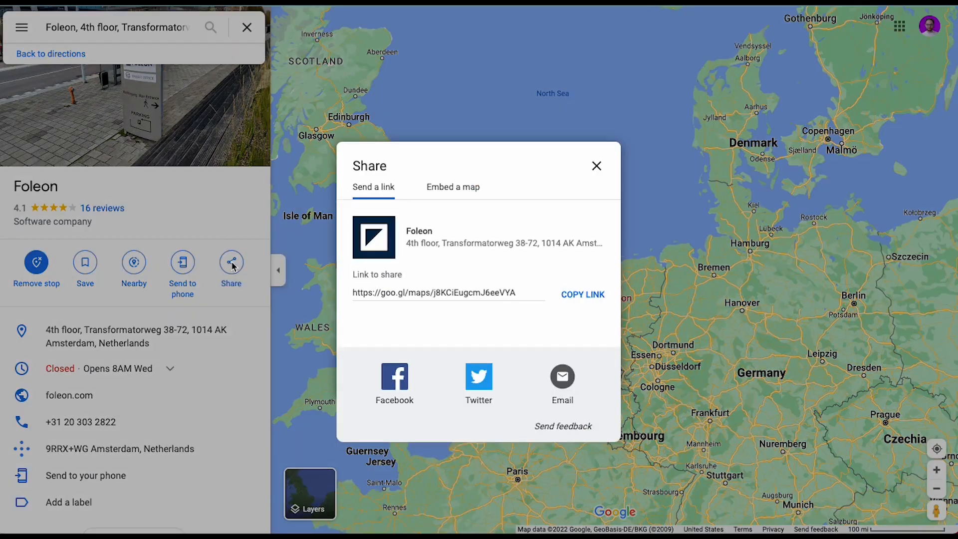
pyautogui.click(452, 194)
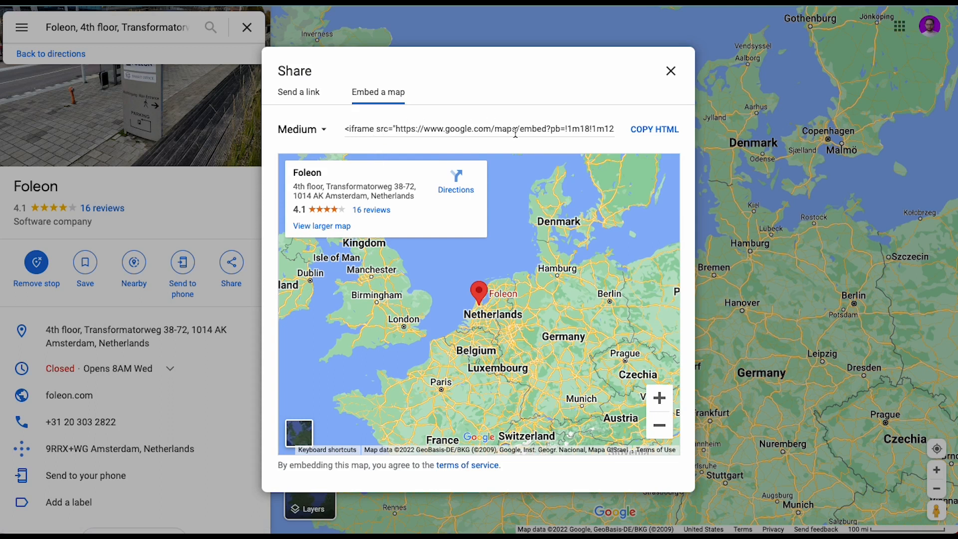
pyautogui.click(643, 130)
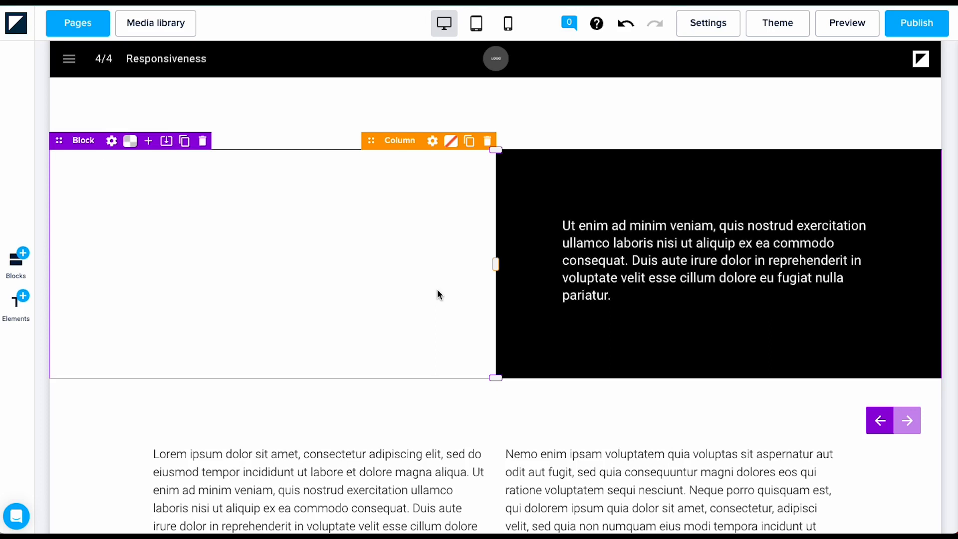
# Step: Replace the right column's text with the pasted iframe code and bold its map URL
pyautogui.click(630, 295)
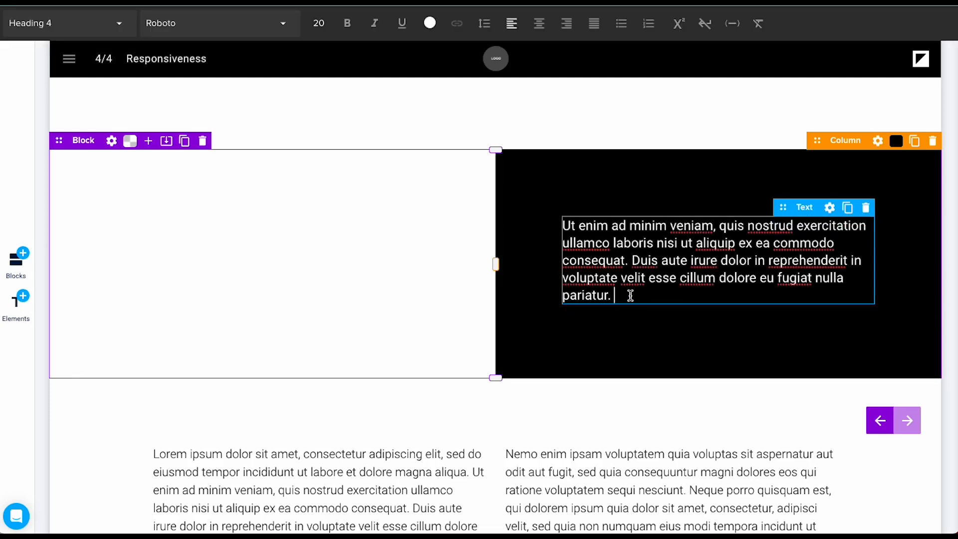
pyautogui.hotkey('ctrl', 'a')
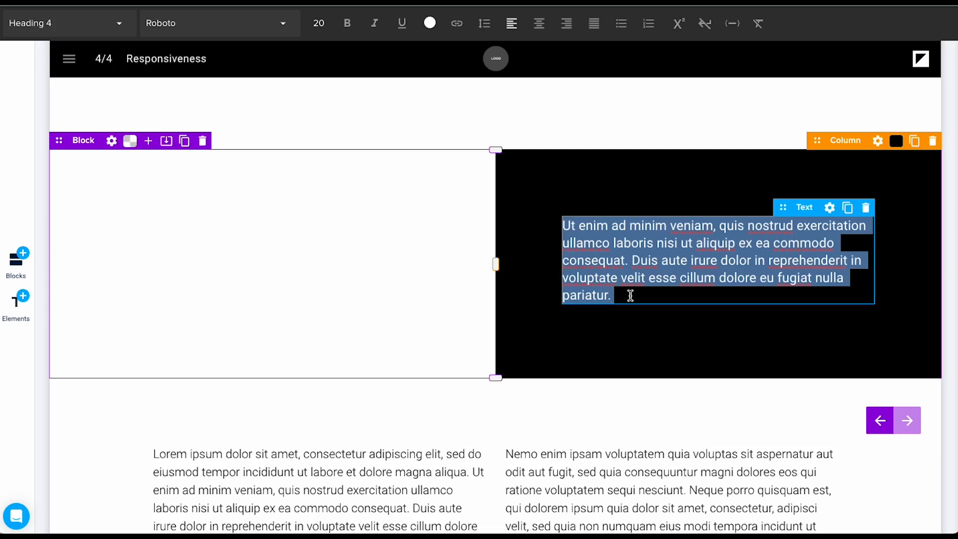
pyautogui.hotkey('ctrl', 'v')
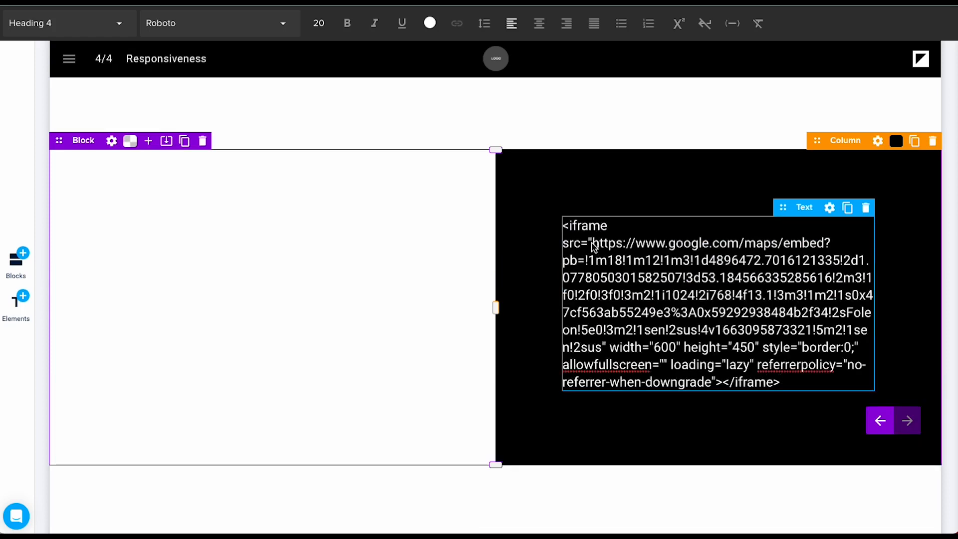
pyautogui.moveTo(593, 245); pyautogui.dragTo(602, 349)
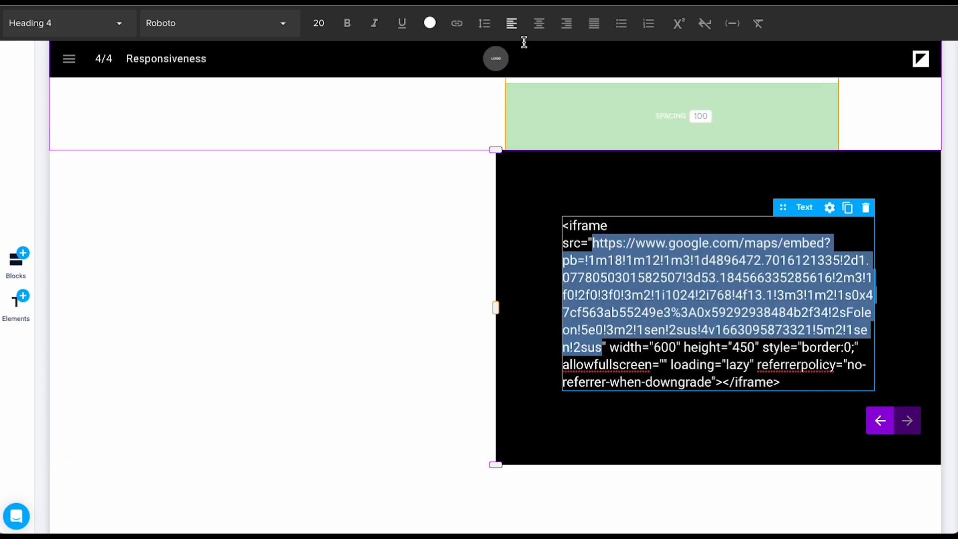
pyautogui.click(347, 28)
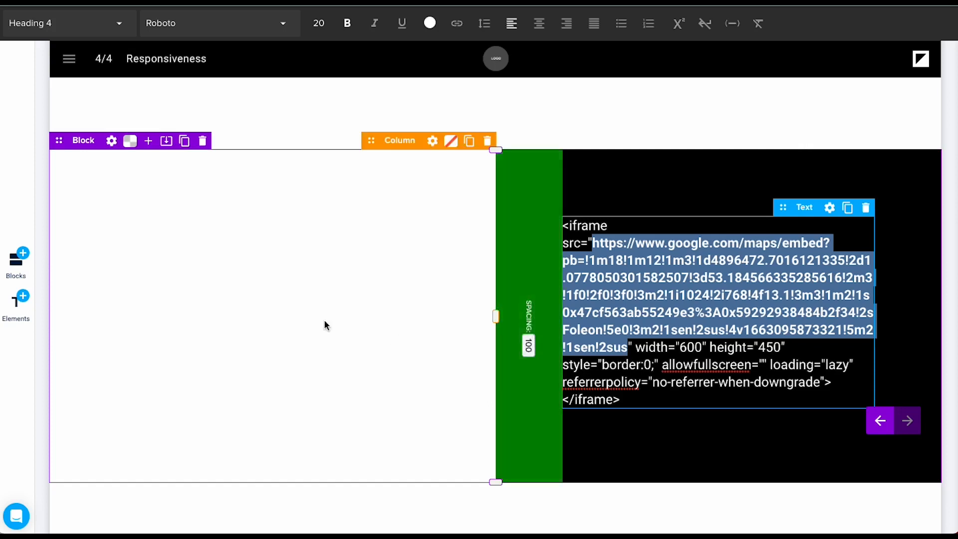
pyautogui.click(380, 353)
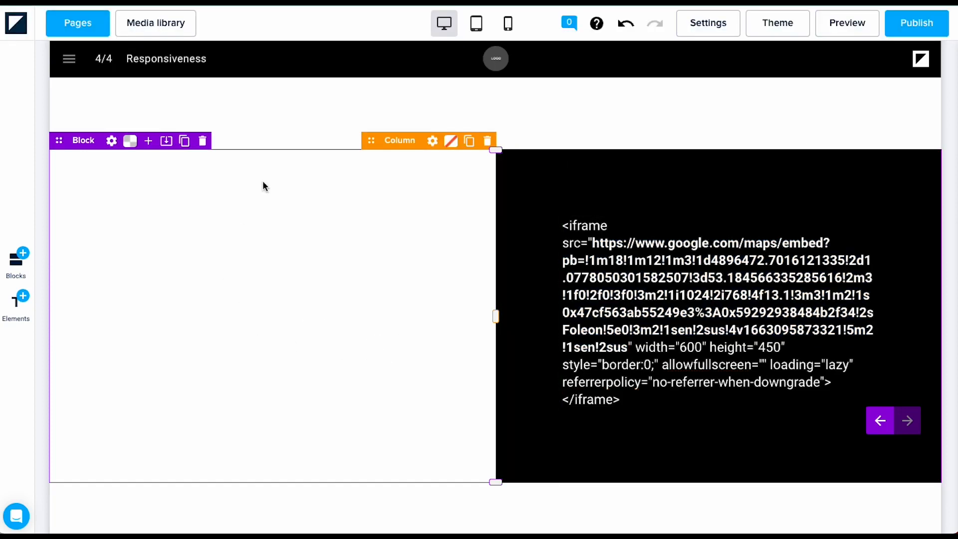
pyautogui.click(16, 304)
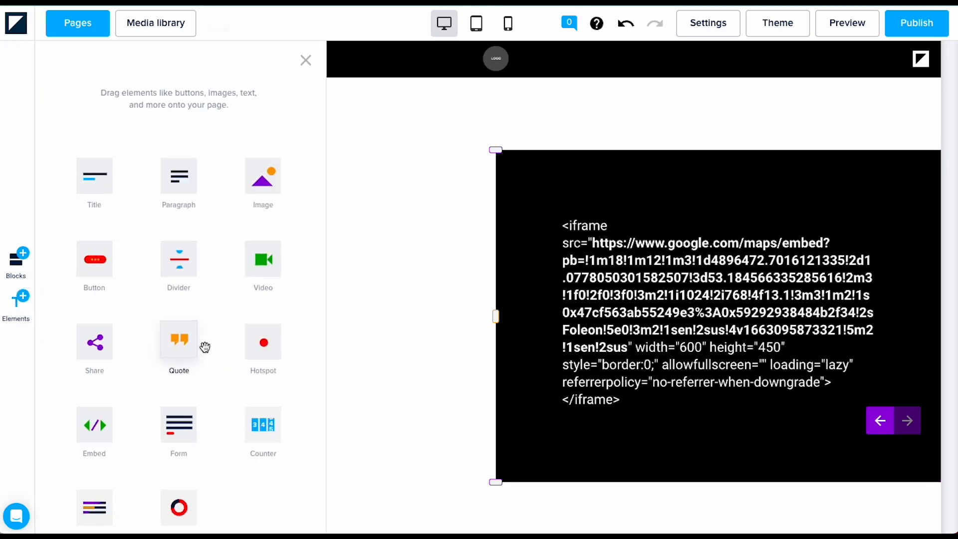
# Step: Add an Embed element to the left column with the pasted Google Maps URL, preview it, and save
pyautogui.scroll(-1, 212, 406)
pyautogui.moveTo(87, 401); pyautogui.dragTo(382, 269)
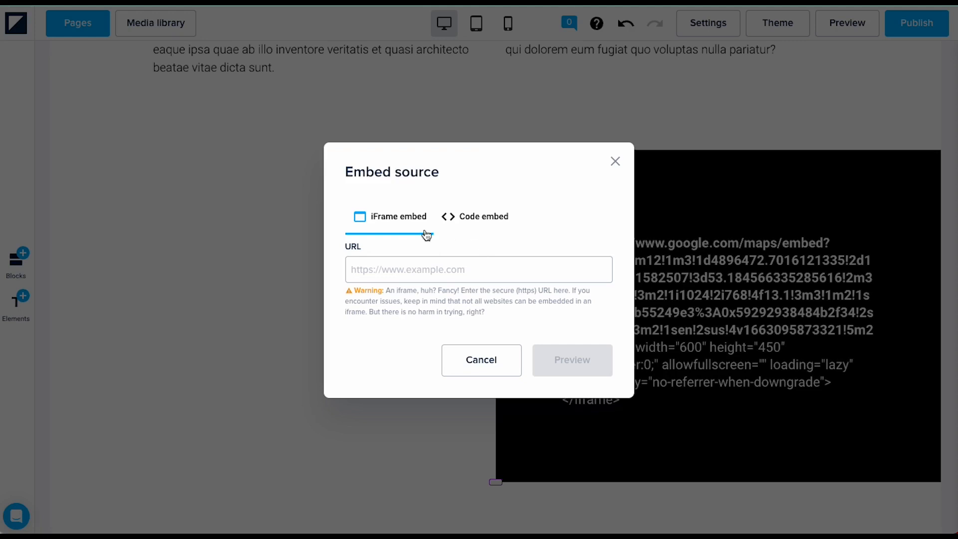
pyautogui.click(379, 267)
pyautogui.hotkey('ctrl', 'v')
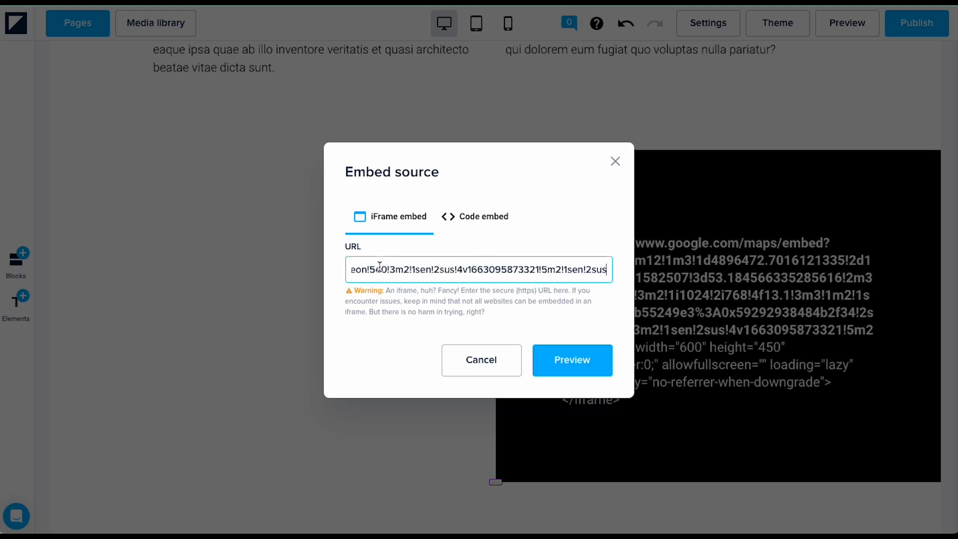
pyautogui.click(562, 356)
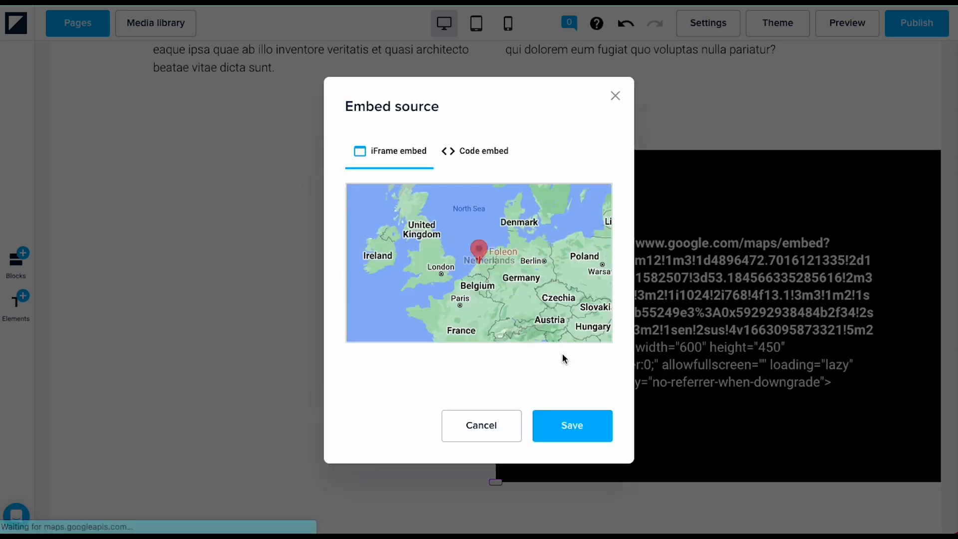
pyautogui.moveTo(444, 291)
pyautogui.mouseDown()
pyautogui.moveTo(434, 285)
pyautogui.moveTo(468, 282)
pyautogui.moveTo(455, 284)
pyautogui.mouseUp()
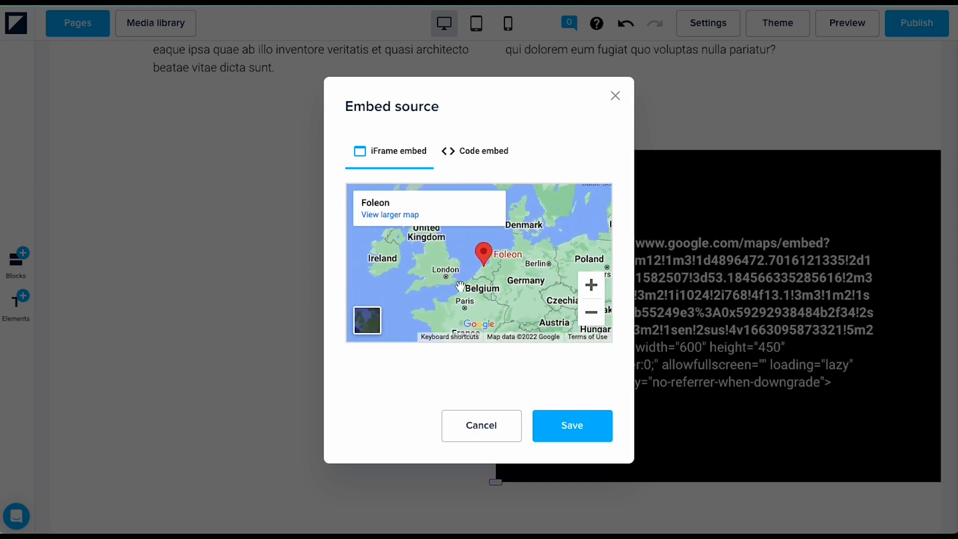
pyautogui.click(564, 427)
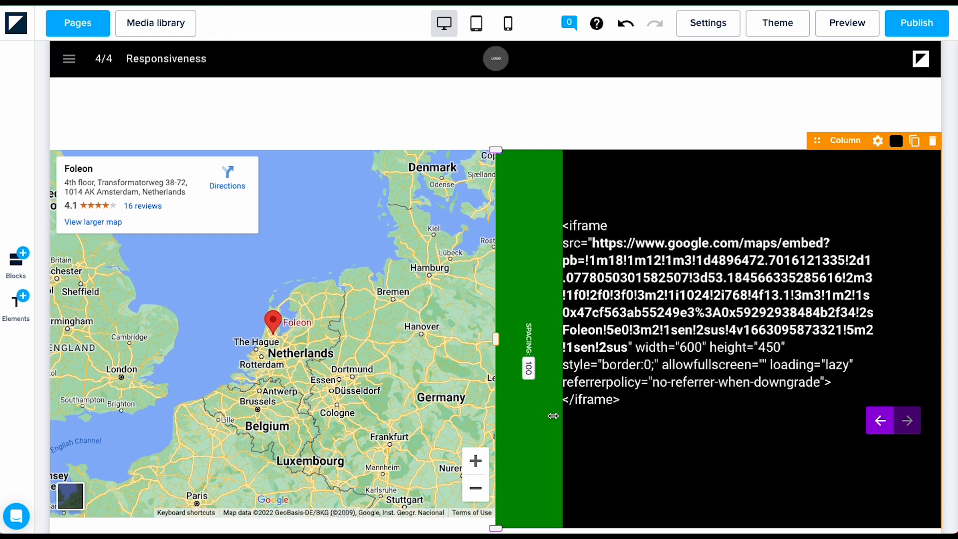
# Step: Pan the embedded map until London and England appear alongside the Netherlands
pyautogui.moveTo(370, 367); pyautogui.dragTo(340, 275)
pyautogui.moveTo(184, 344); pyautogui.dragTo(281, 386)
pyautogui.moveTo(229, 340); pyautogui.dragTo(122, 411)
pyautogui.moveTo(337, 304); pyautogui.dragTo(458, 301)
pyautogui.moveTo(388, 302); pyautogui.dragTo(362, 261)
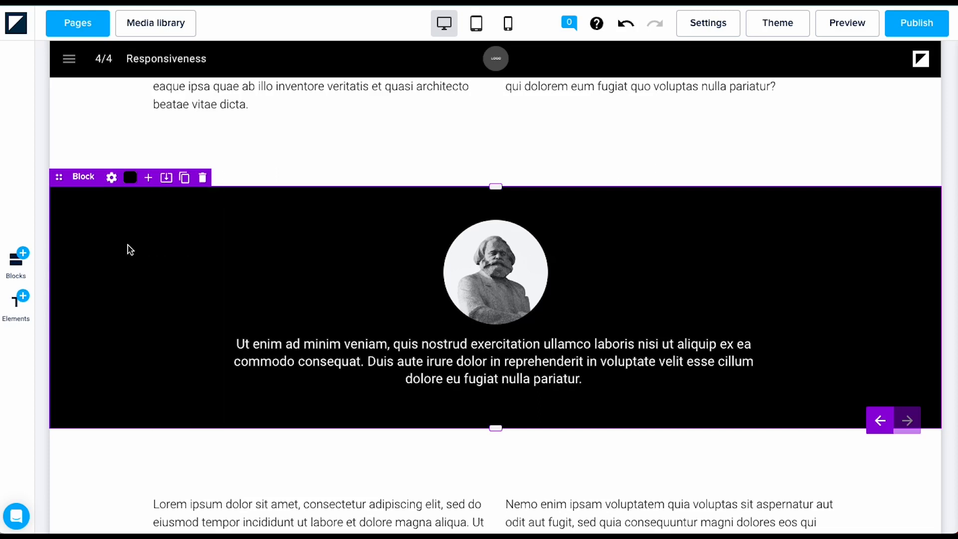
# Step: Duplicate the testimonial block and delete the portrait image and quote text from the copy
pyautogui.click(184, 178)
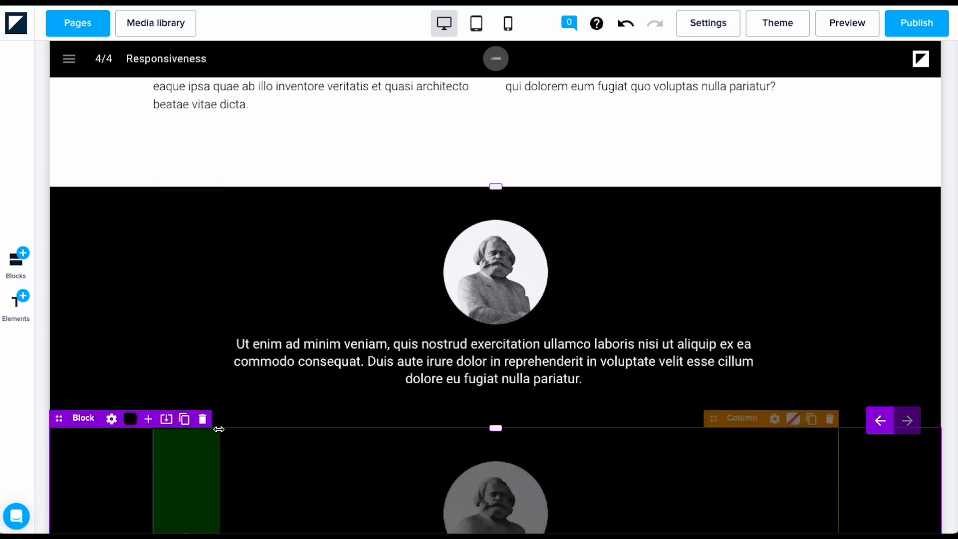
pyautogui.click(762, 271)
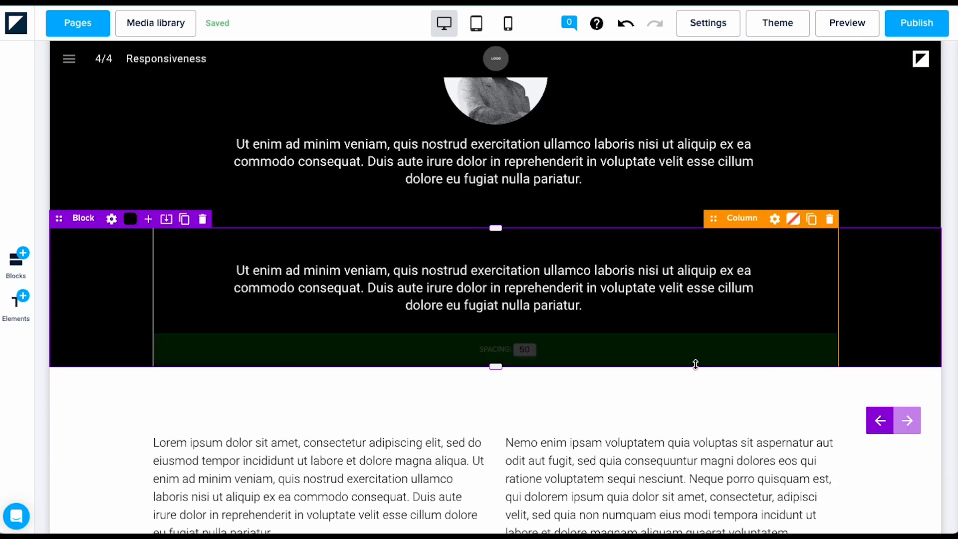
pyautogui.click(763, 273)
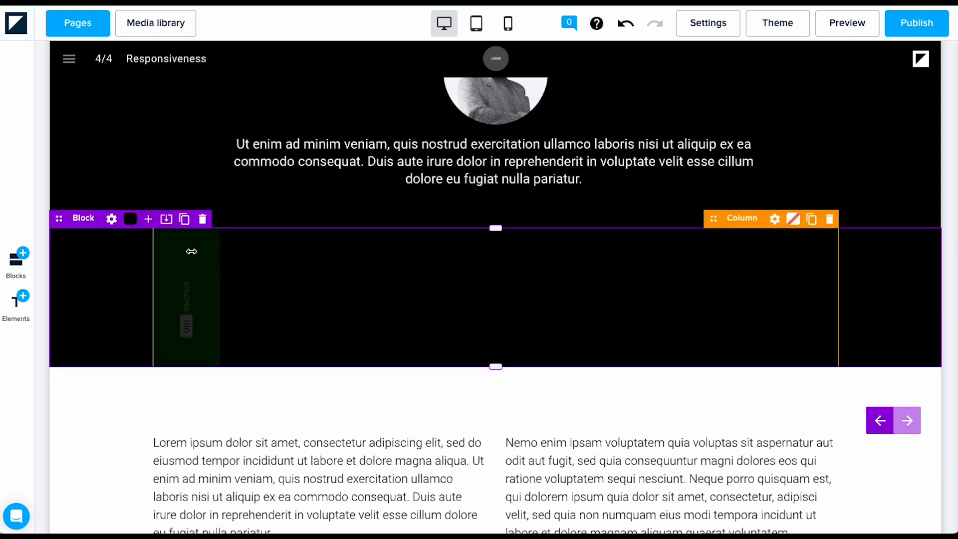
# Step: Add two more columns so the copied block has three columns
pyautogui.click(148, 219)
pyautogui.click(148, 219)
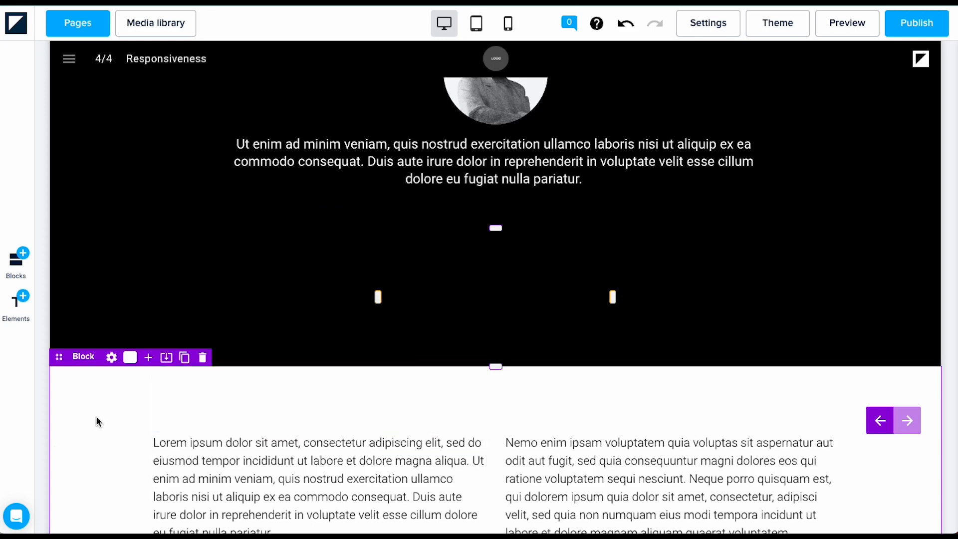
pyautogui.click(15, 320)
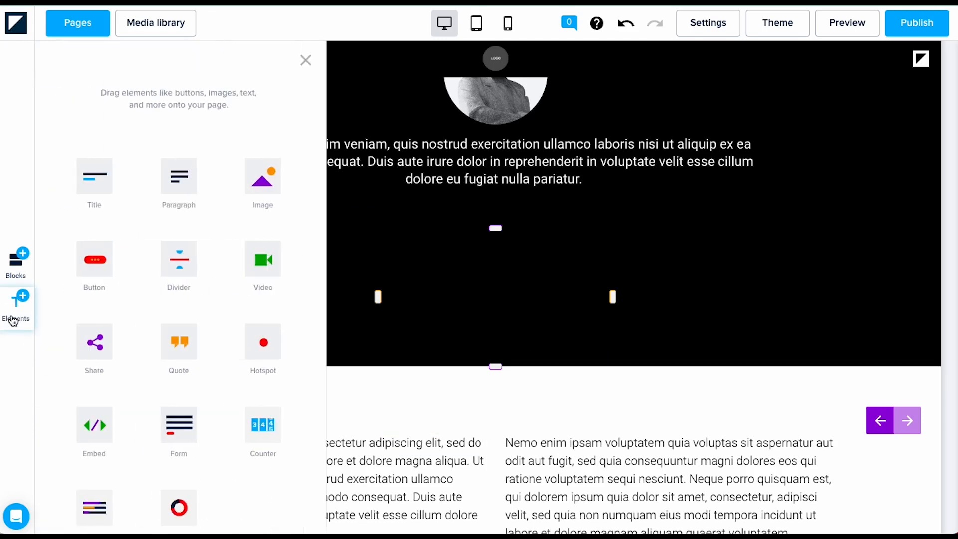
# Step: Put a counter in the first column, a progress bar in the middle and a circle chart on the right
pyautogui.scroll(-3, 133, 431)
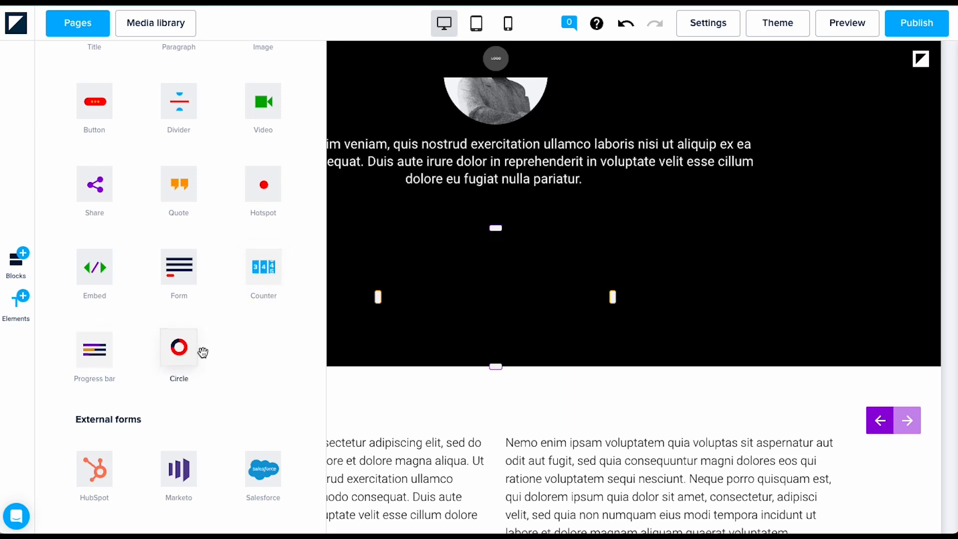
pyautogui.click(261, 269)
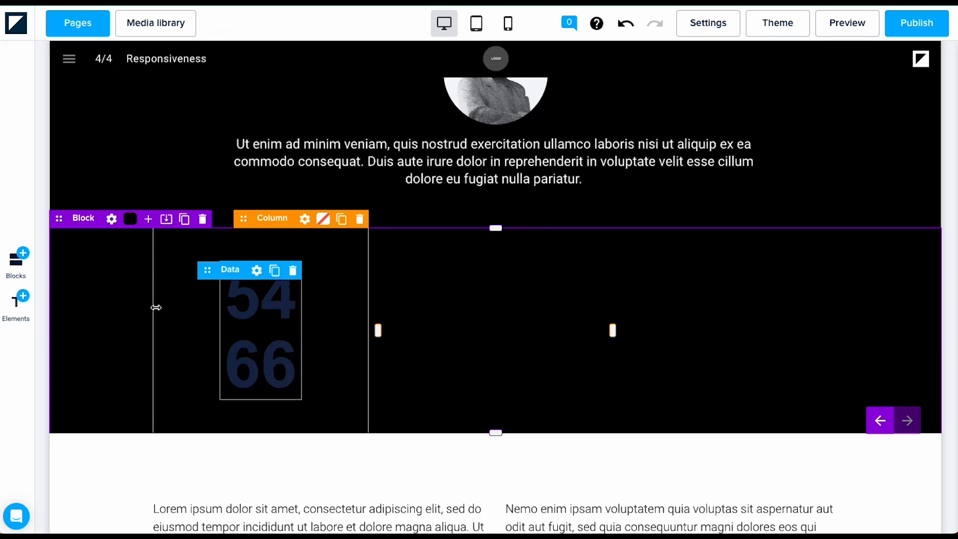
pyautogui.click(19, 301)
pyautogui.scroll(-1, 227, 430)
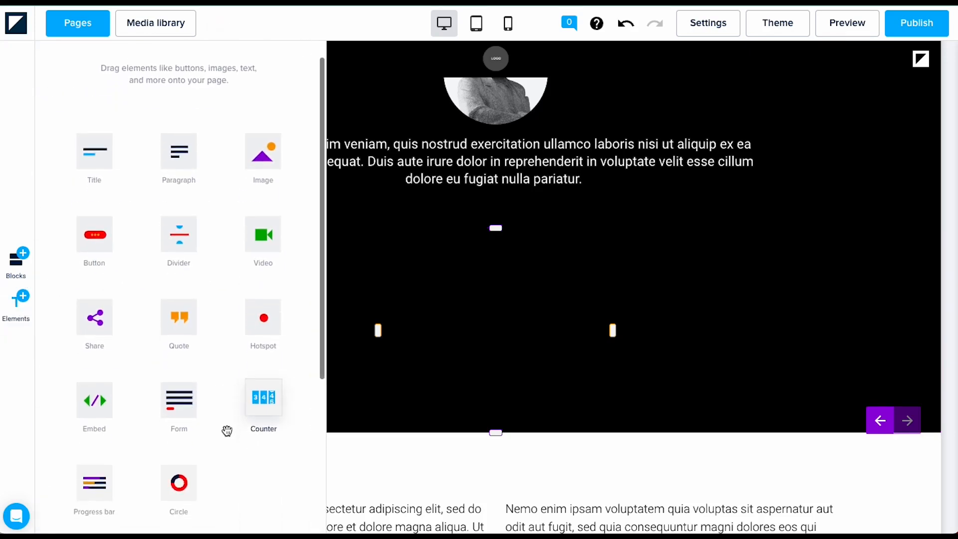
pyautogui.moveTo(93, 437); pyautogui.dragTo(505, 370)
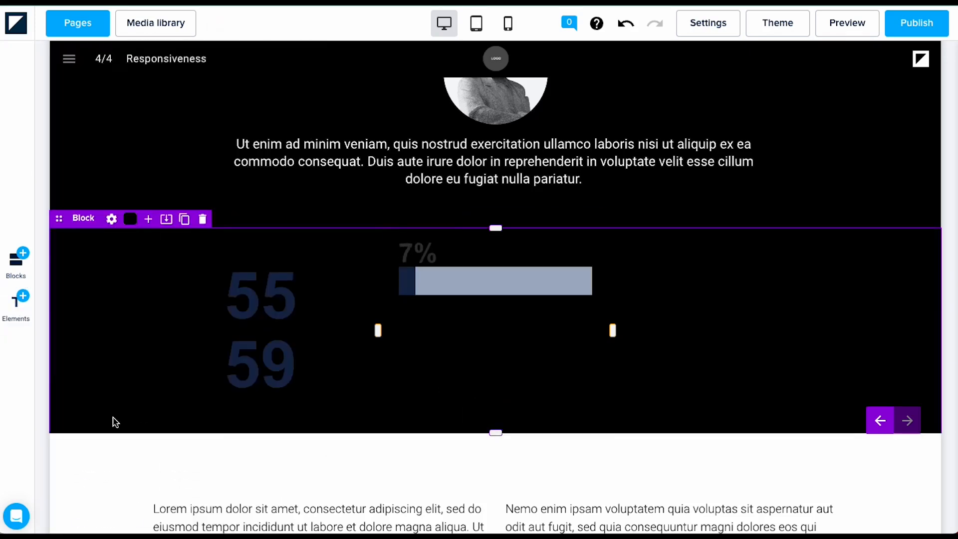
pyautogui.click(17, 299)
pyautogui.scroll(-1, 173, 453)
pyautogui.moveTo(170, 453); pyautogui.dragTo(754, 315)
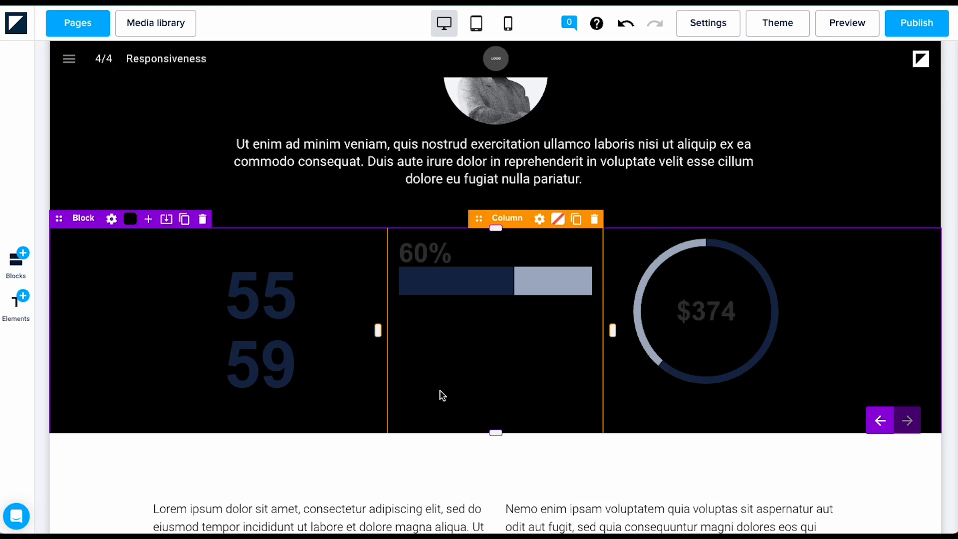
# Step: Make the 5559 counter figure white
pyautogui.click(242, 354)
pyautogui.click(98, 448)
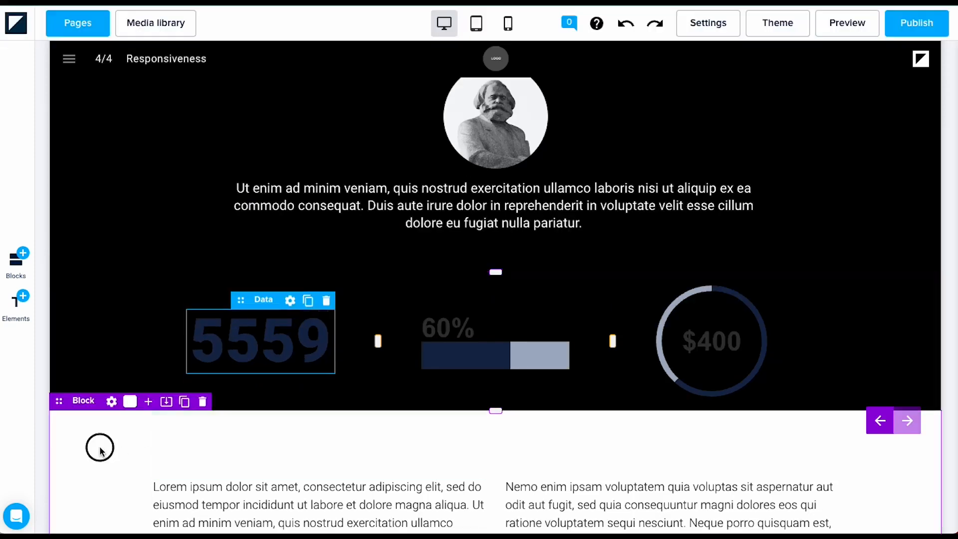
pyautogui.click(235, 352)
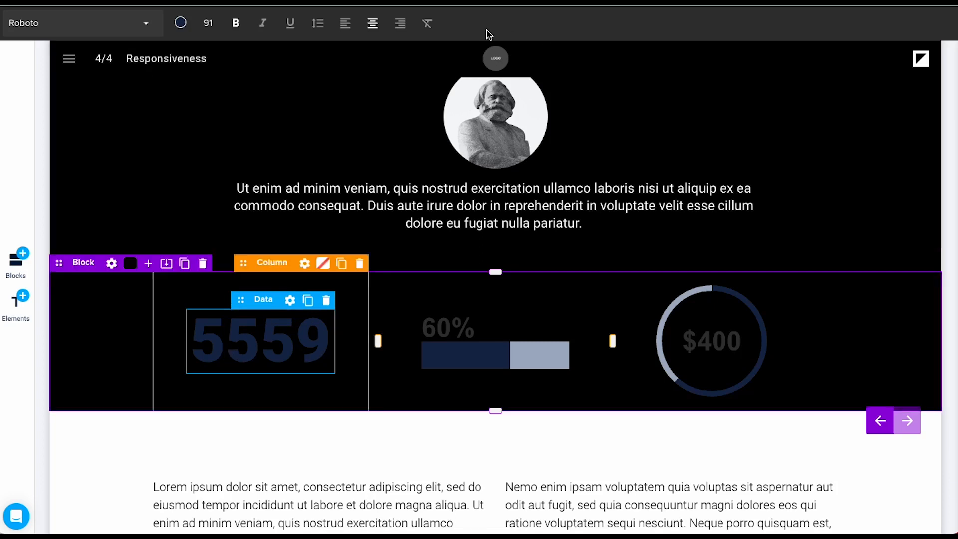
pyautogui.click(181, 23)
pyautogui.click(217, 229)
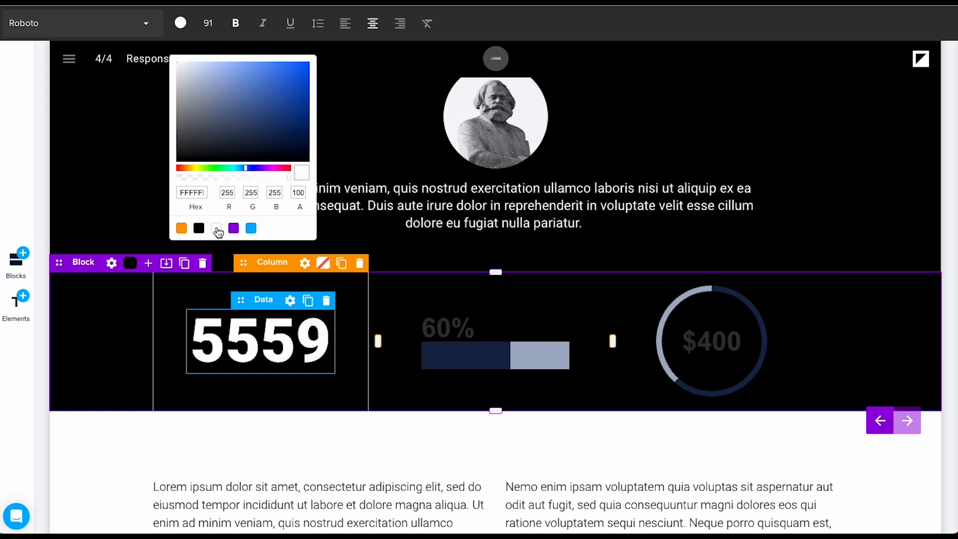
# Step: Set the counter's font size to 65 and bring up its settings
pyautogui.click(208, 23)
pyautogui.click(386, 63)
pyautogui.write('65')
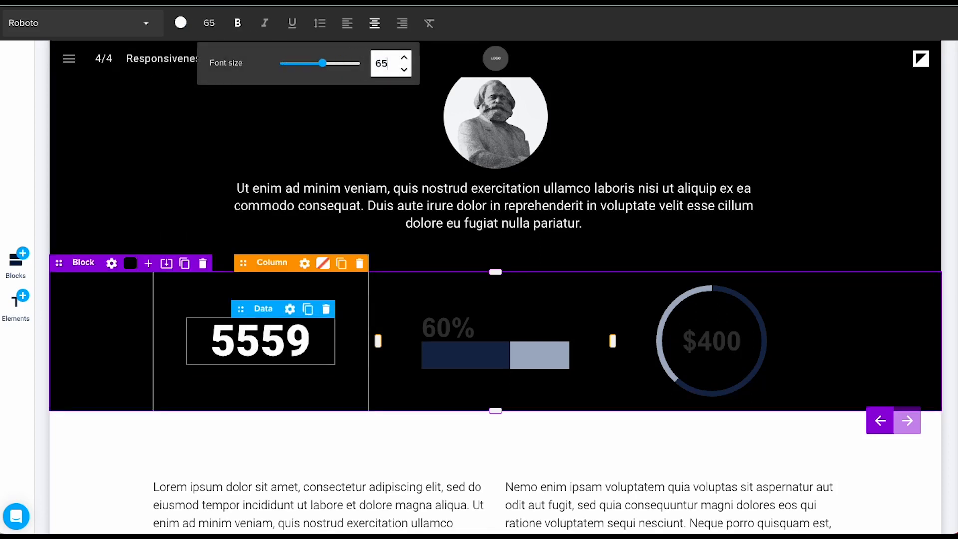
pyautogui.click(296, 362)
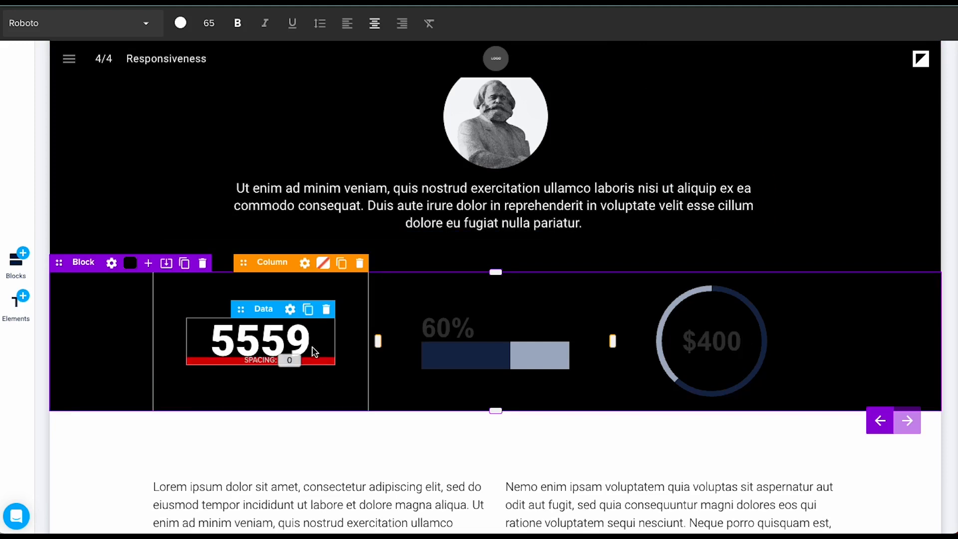
pyautogui.click(291, 313)
# Step: Change the counter's value from 5559 to 605000
pyautogui.click(399, 168)
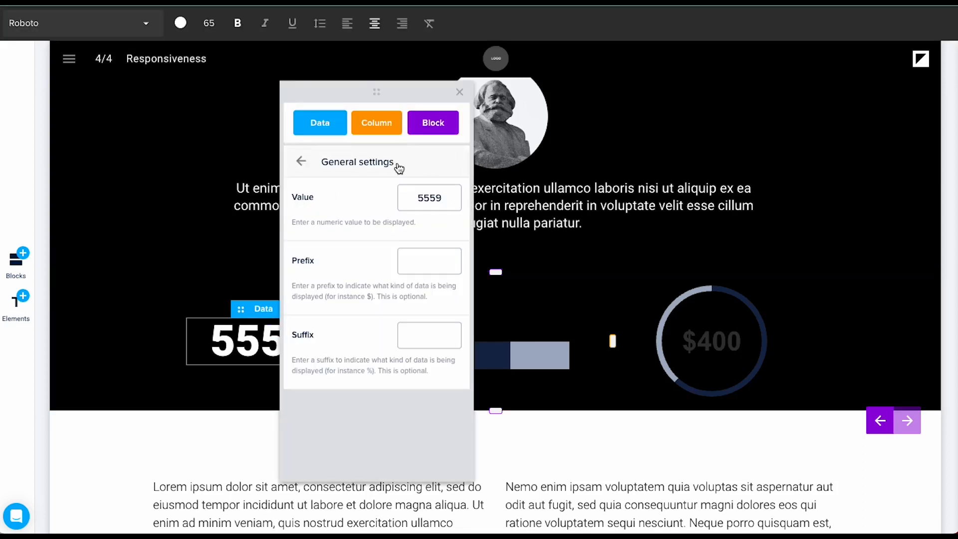
pyautogui.moveTo(450, 198); pyautogui.dragTo(398, 199)
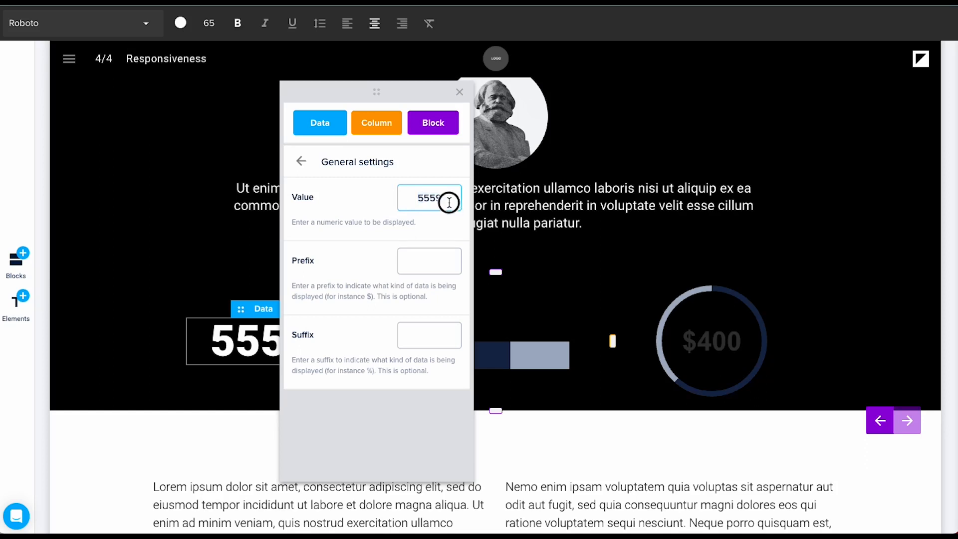
pyautogui.write('60')
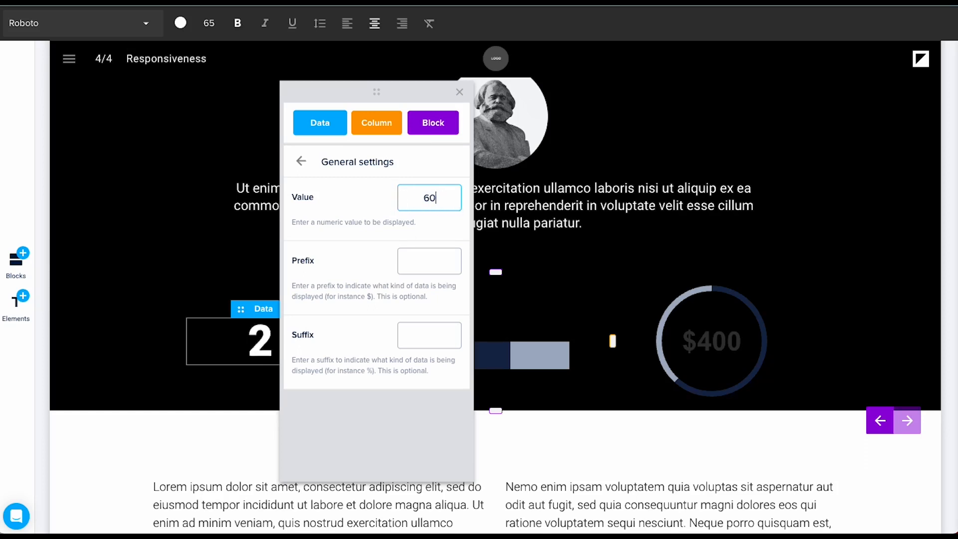
pyautogui.write('5000')
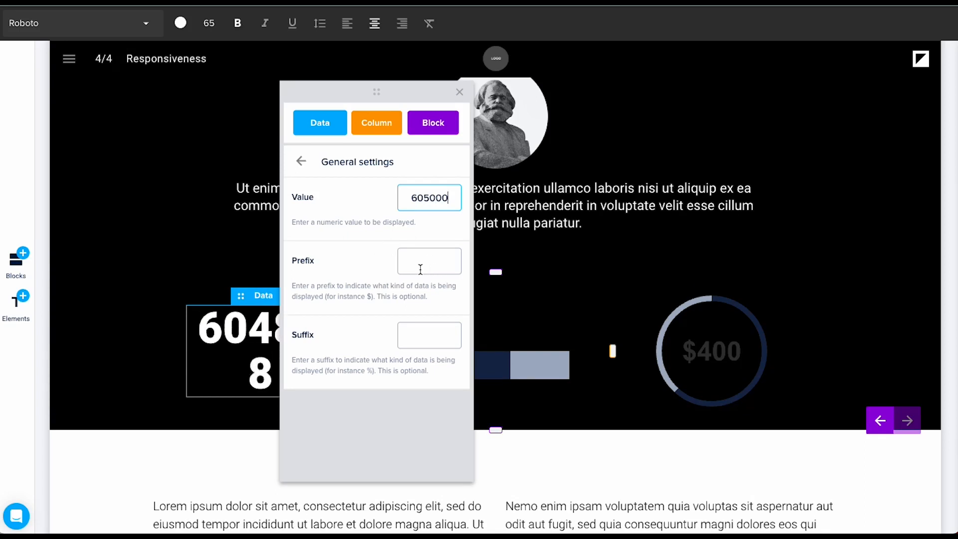
pyautogui.moveTo(379, 95); pyautogui.dragTo(538, 94)
pyautogui.click(264, 341)
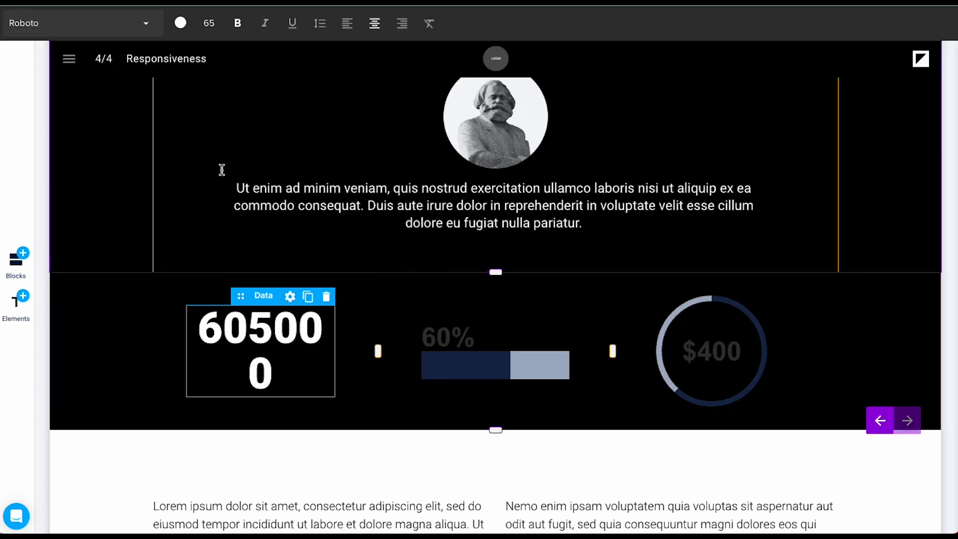
# Step: Reduce the counter's font size from 65 to 50 so it fits on one line
pyautogui.click(215, 23)
pyautogui.moveTo(388, 66); pyautogui.dragTo(351, 69)
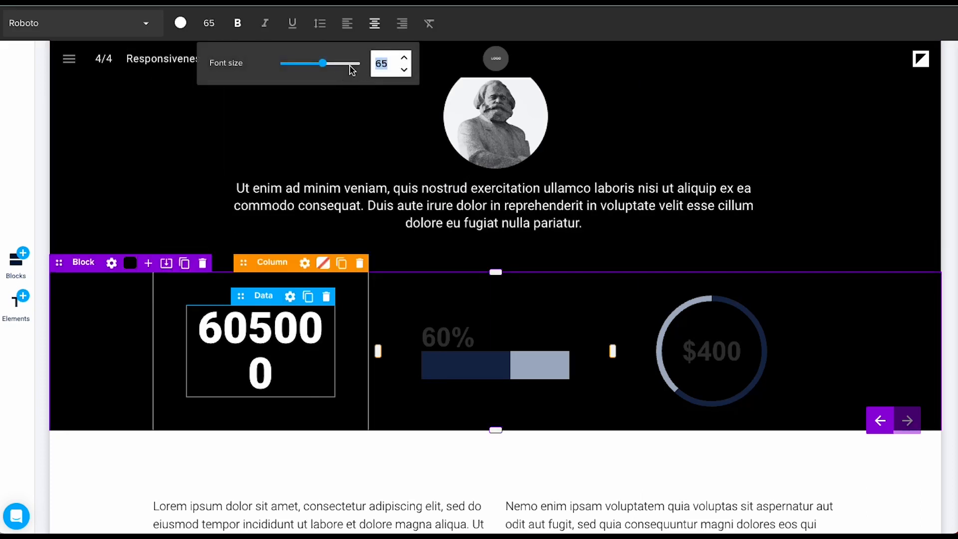
pyautogui.write('50')
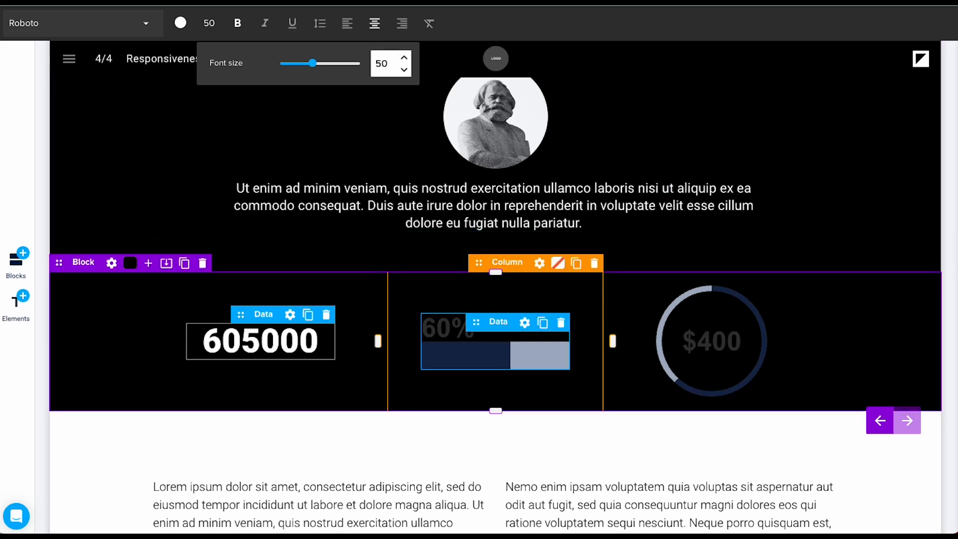
pyautogui.click(888, 349)
# Step: Give the 605000 counter a $ prefix in its general settings
pyautogui.click(290, 333)
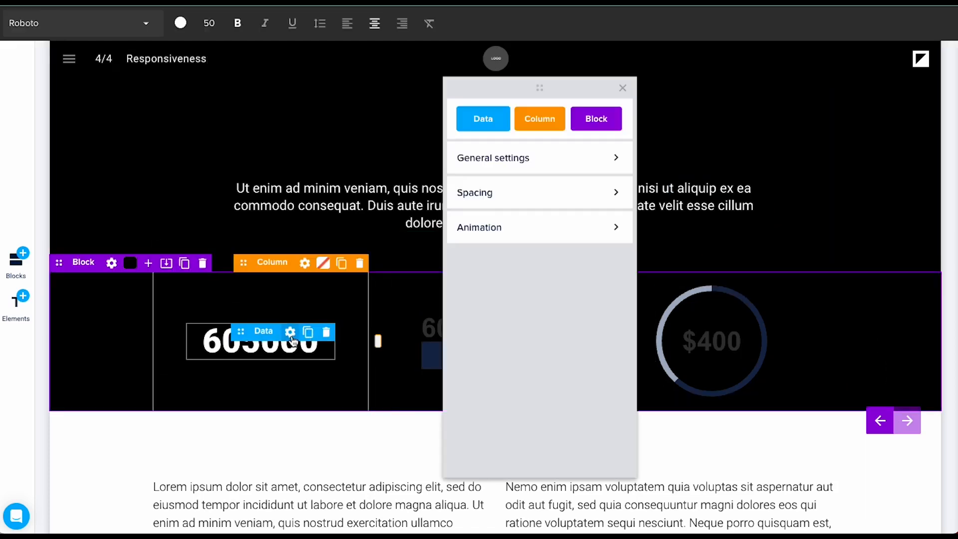
pyautogui.click(509, 158)
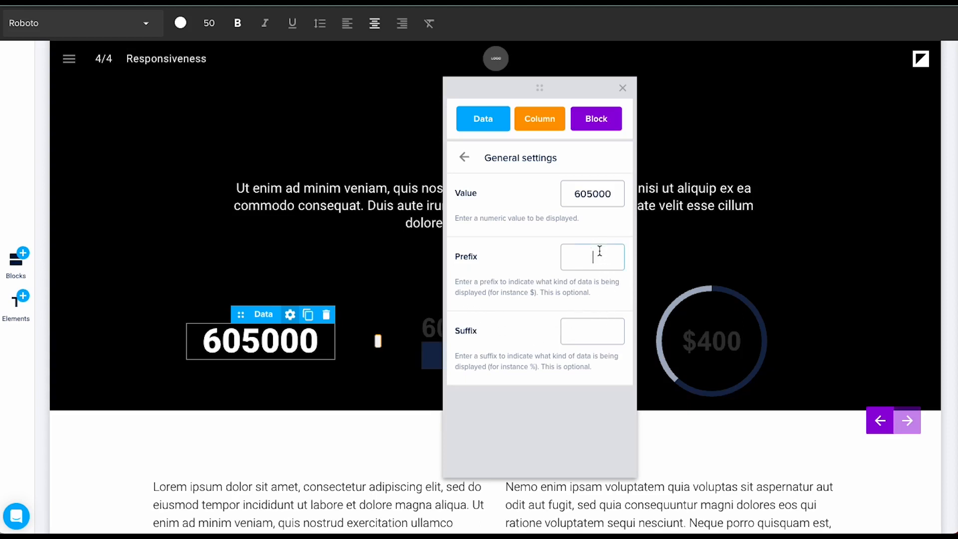
pyautogui.write('$')
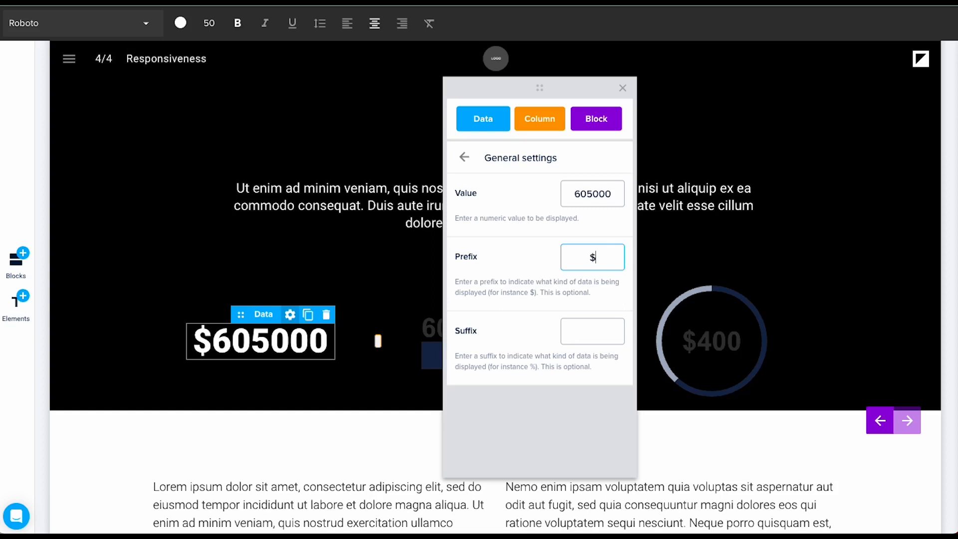
# Step: Leave the suffix empty and change the value to 605,000 with a thousands comma
pyautogui.click(584, 329)
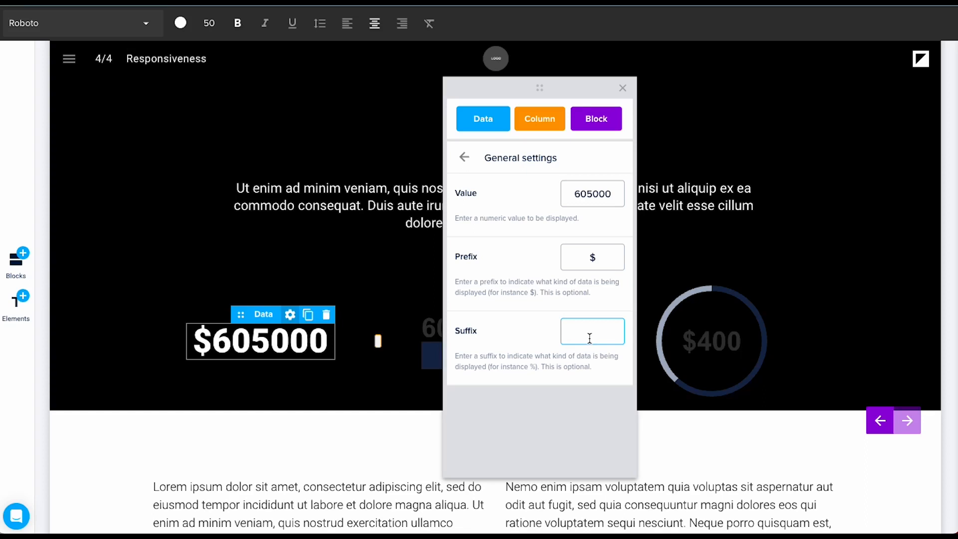
pyautogui.write('K')
pyautogui.press('BackSpace')
pyautogui.write('M')
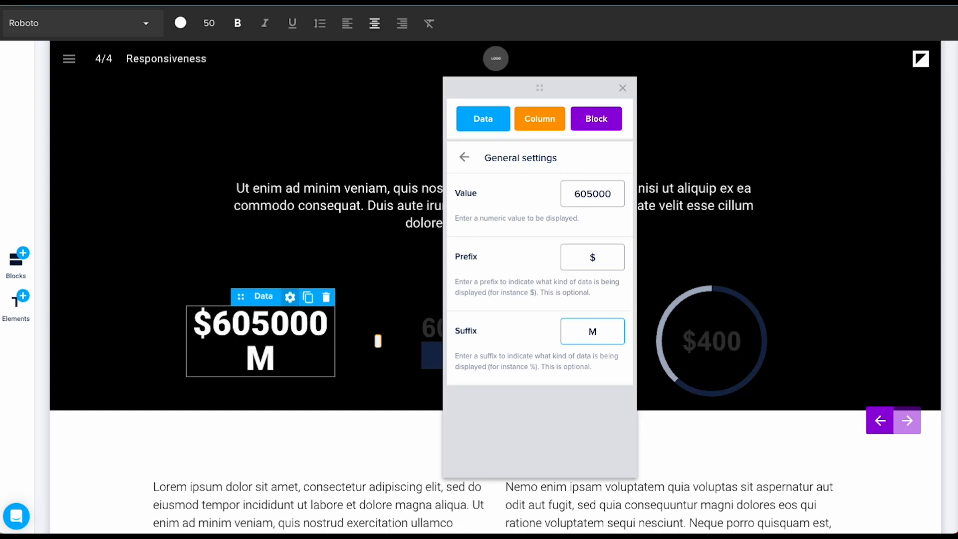
pyautogui.press('BackSpace')
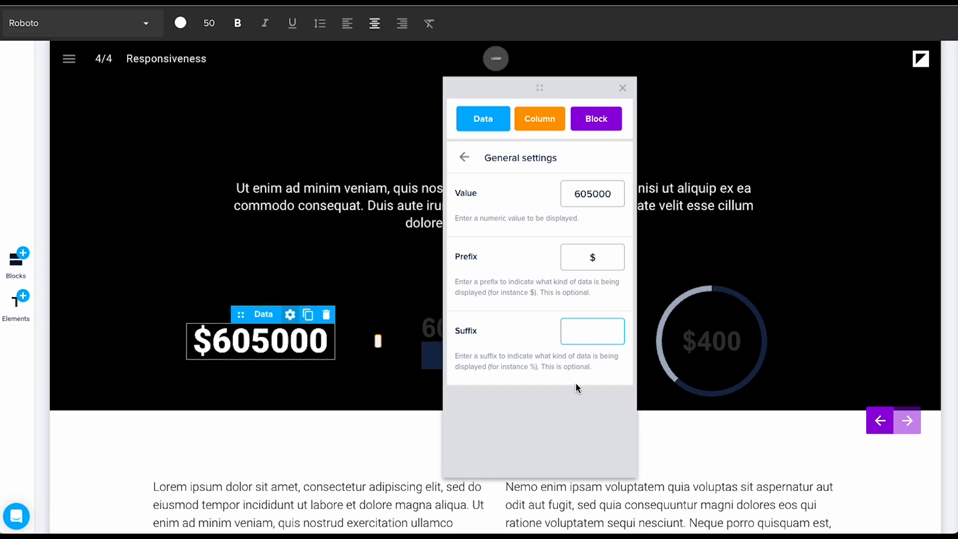
pyautogui.click(592, 194)
pyautogui.write(',')
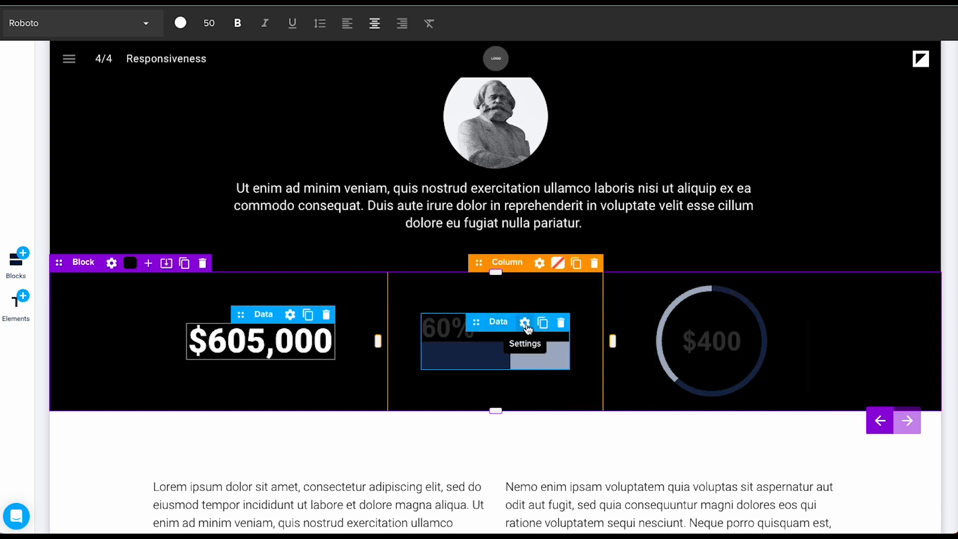
# Step: Color the 60% progress bar's filled part with the purple preset, on white
pyautogui.click(523, 321)
pyautogui.click(430, 335)
pyautogui.click(450, 336)
pyautogui.moveTo(273, 66); pyautogui.dragTo(285, 77)
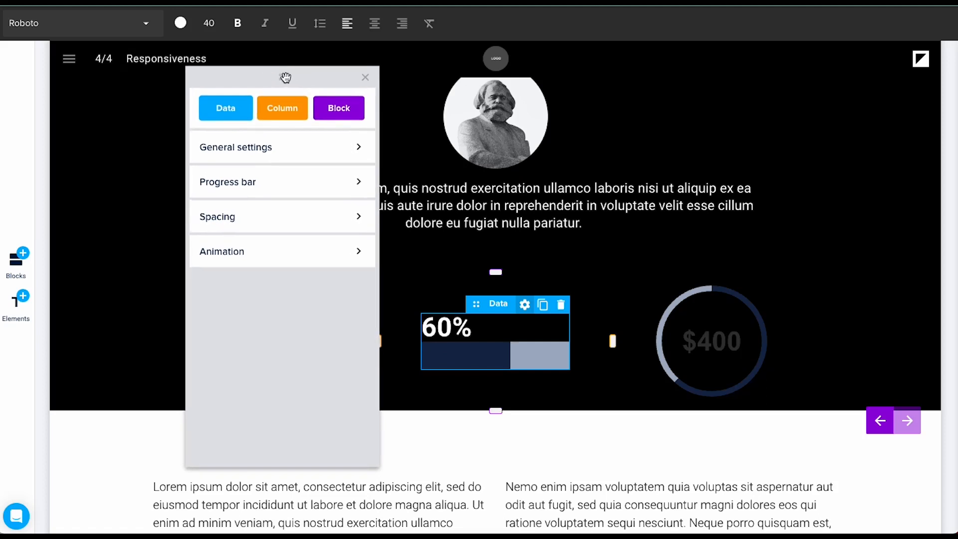
pyautogui.click(332, 185)
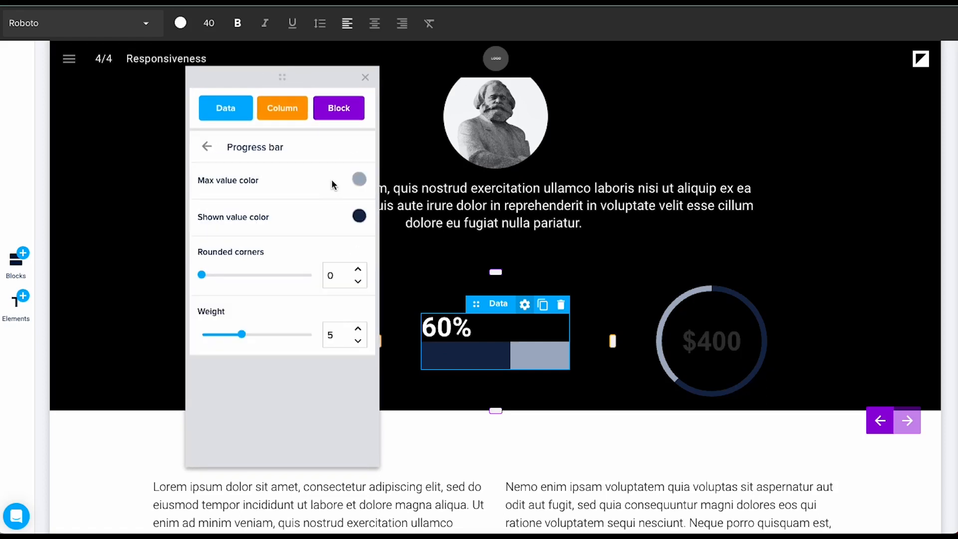
pyautogui.click(359, 218)
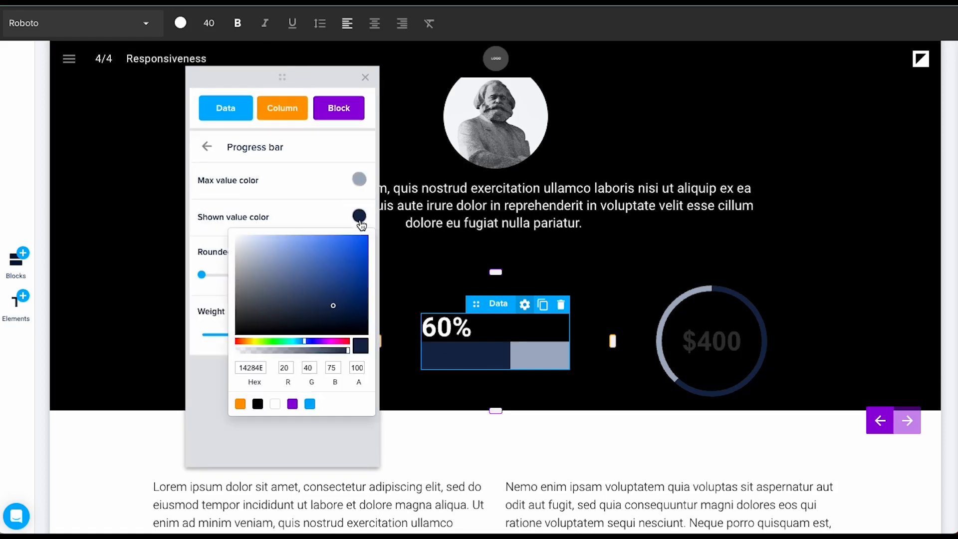
pyautogui.click(292, 405)
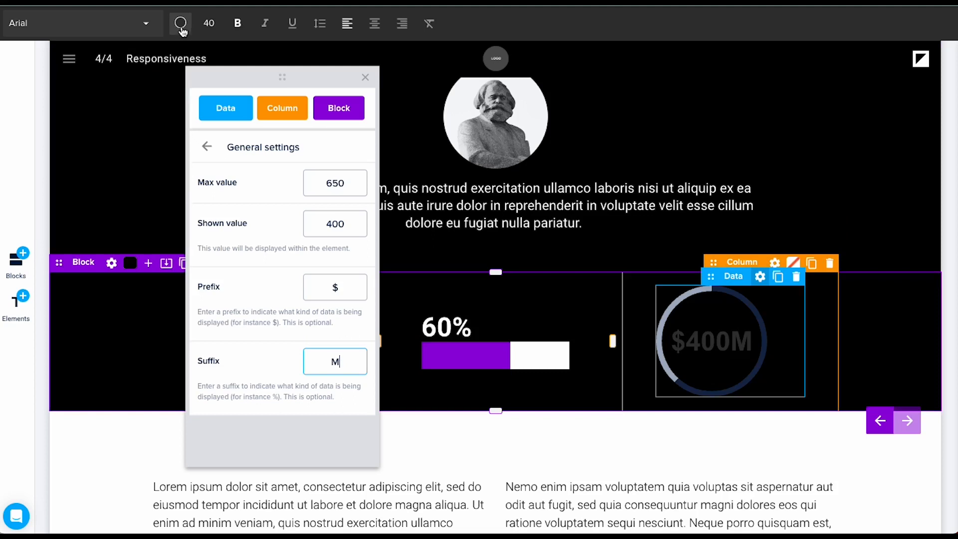
pyautogui.click(858, 370)
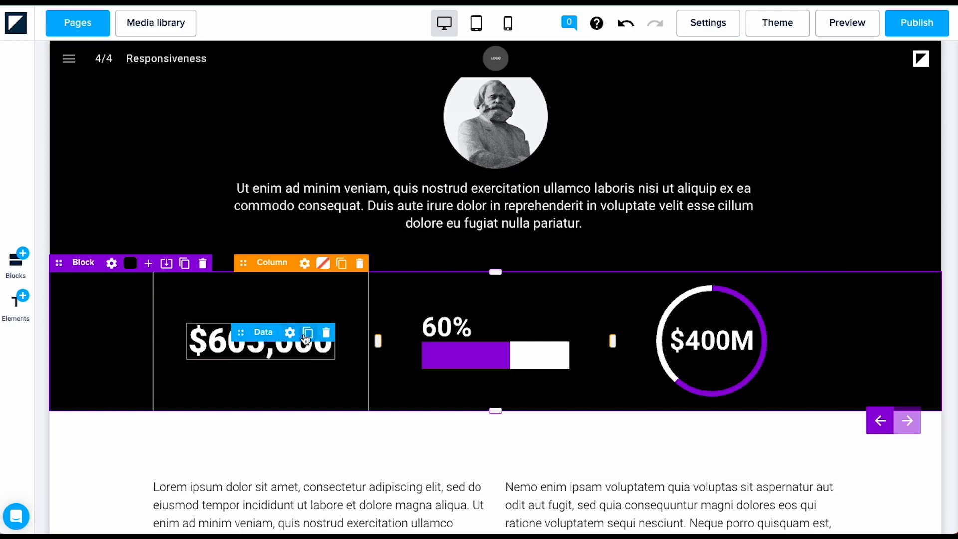
# Step: Duplicate the $605,000 counter, then delete the copy
pyautogui.click(308, 334)
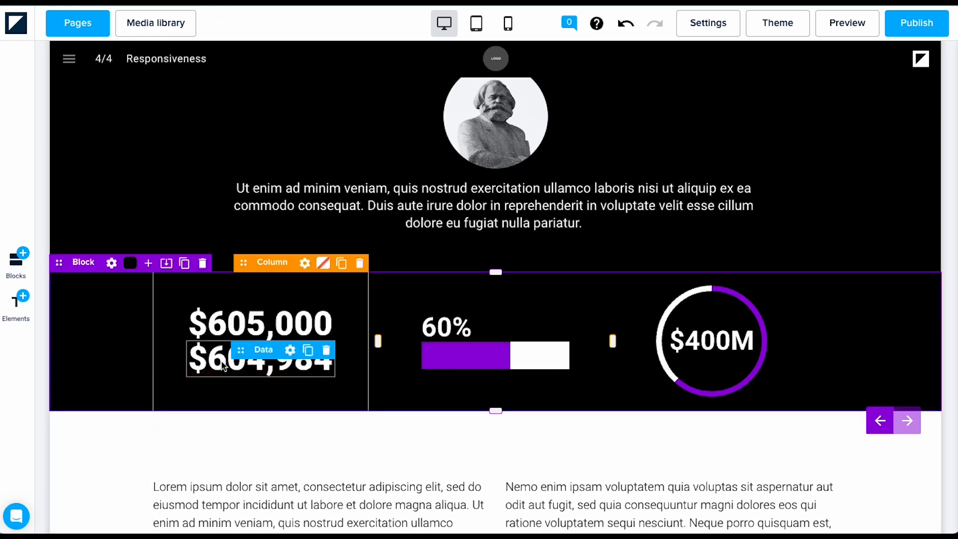
pyautogui.click(326, 350)
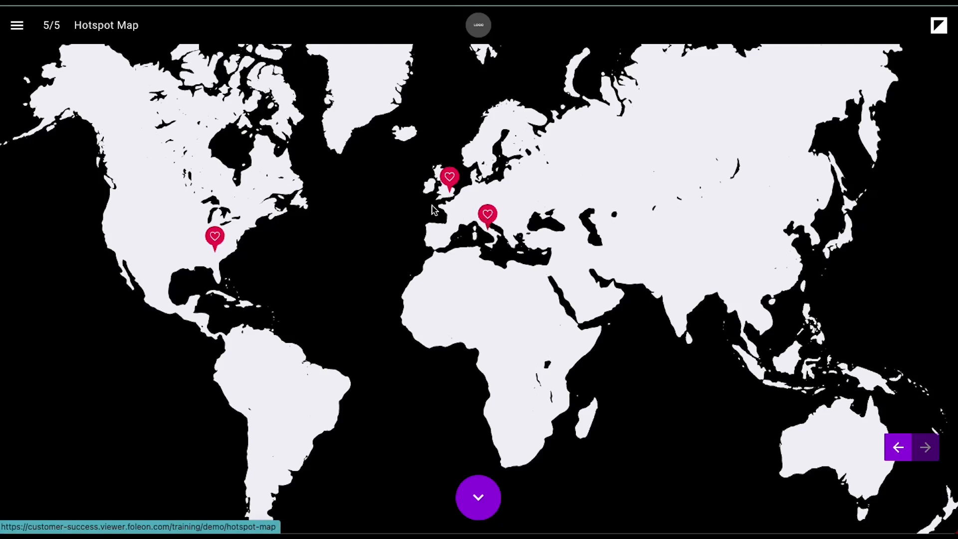
# Step: In preview, view and close the USA pin's text, then jump to Rome via the Italy pin
pyautogui.click(214, 237)
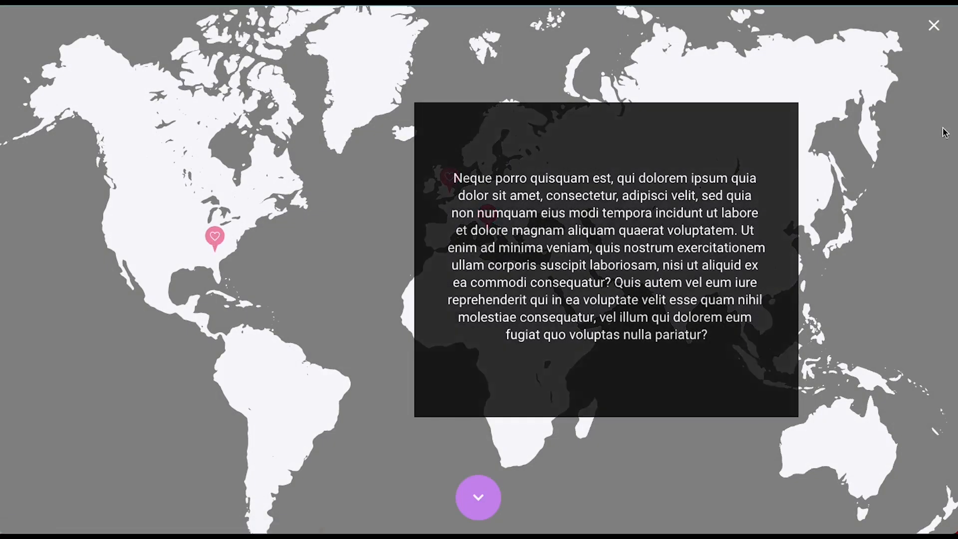
pyautogui.click(930, 27)
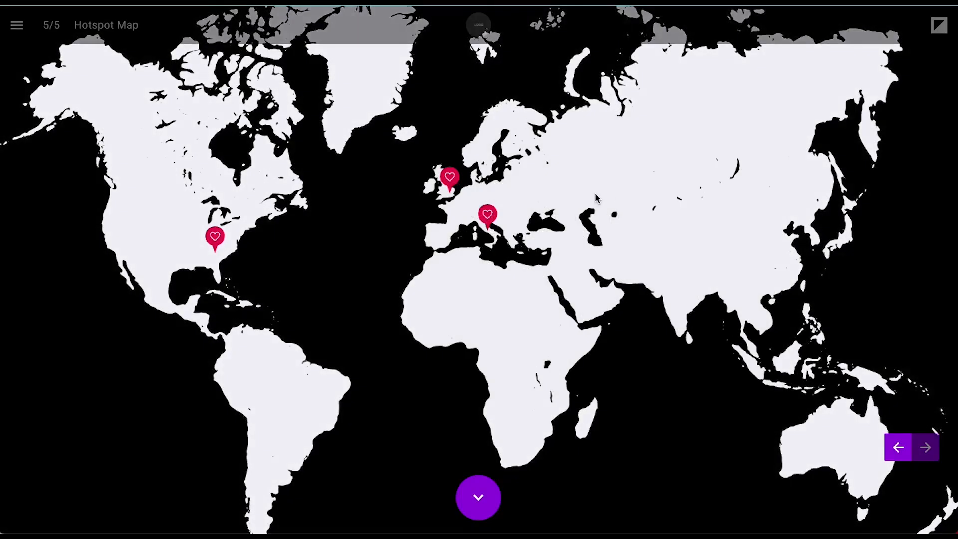
pyautogui.click(484, 216)
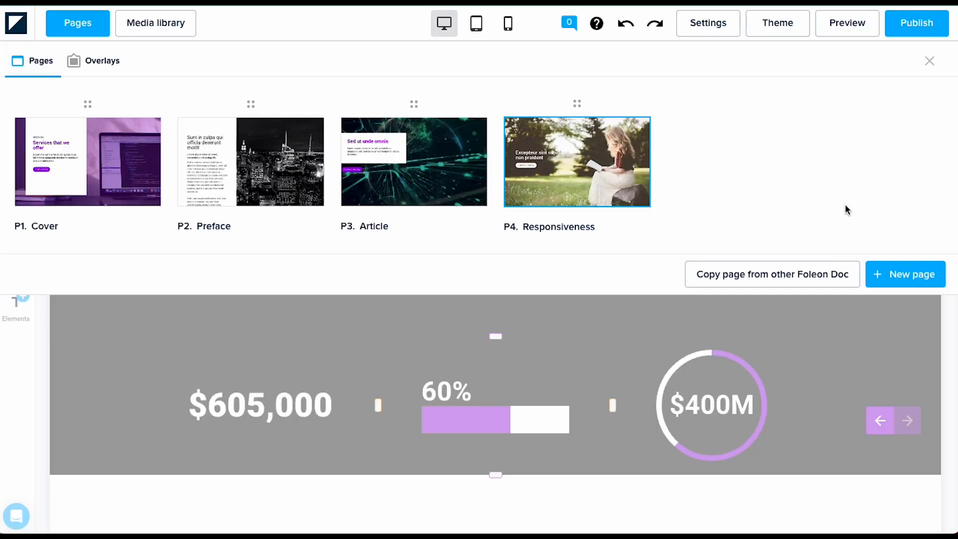
# Step: Add a Cover 1 page and strip its heading and Continue reading button
pyautogui.click(923, 274)
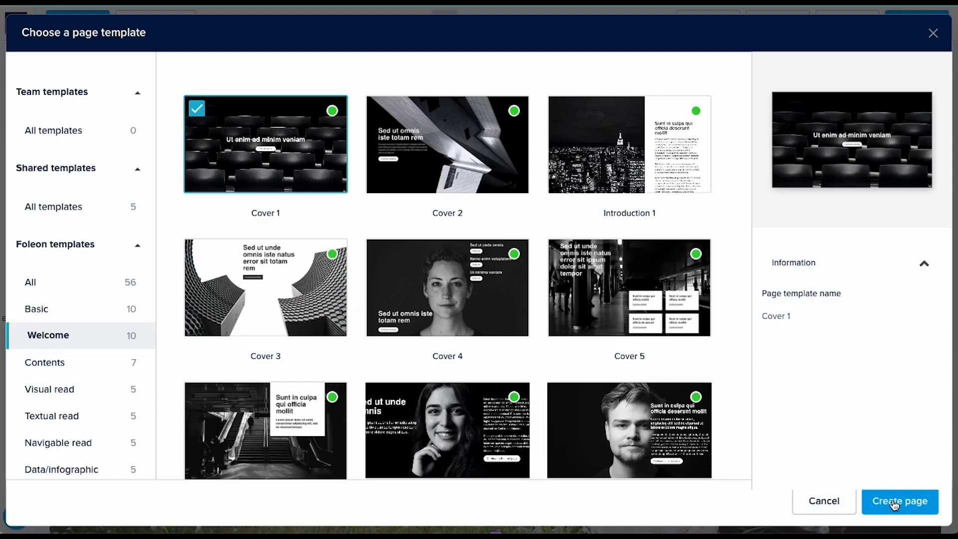
pyautogui.click(893, 501)
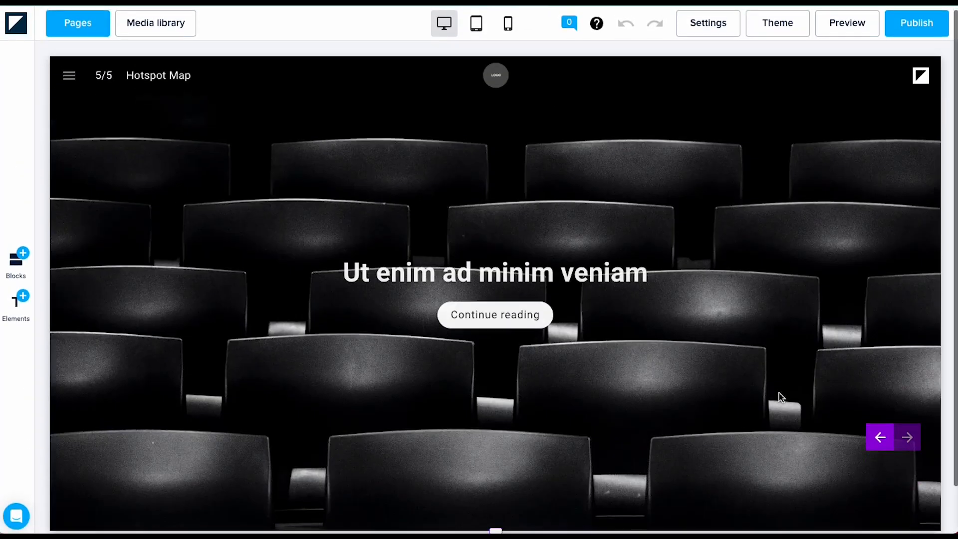
pyautogui.click(922, 275)
pyautogui.click(921, 290)
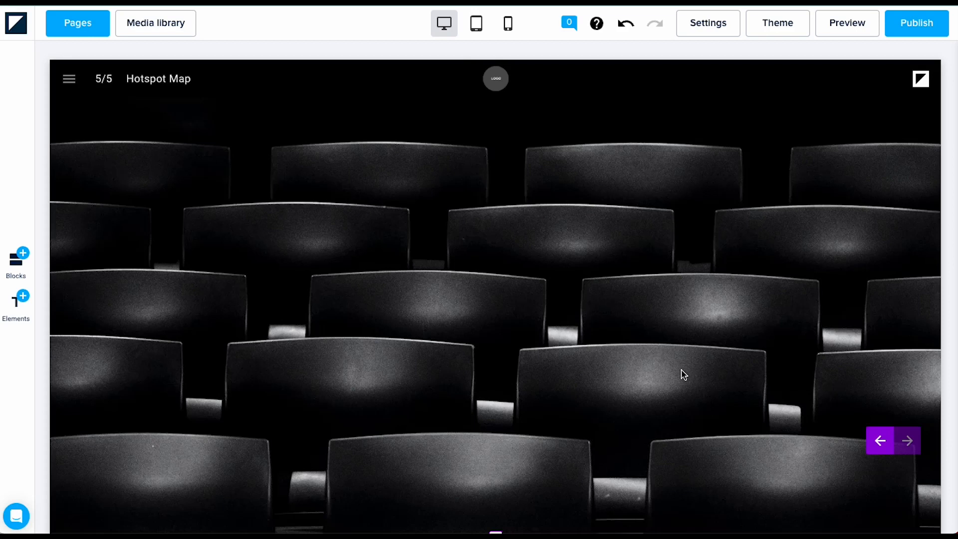
pyautogui.moveTo(171, 136)
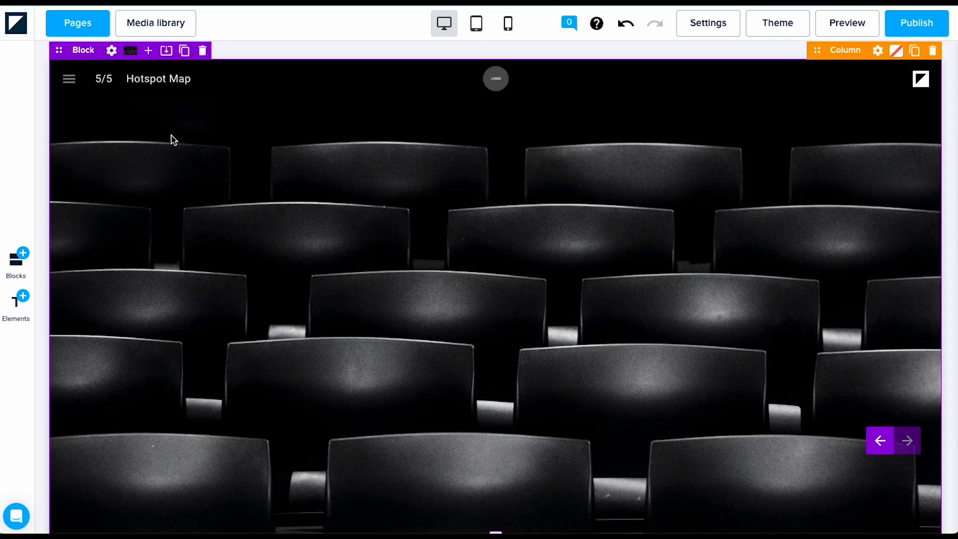
# Step: Replace the block's chair photo background with the map.svg world map
pyautogui.click(130, 51)
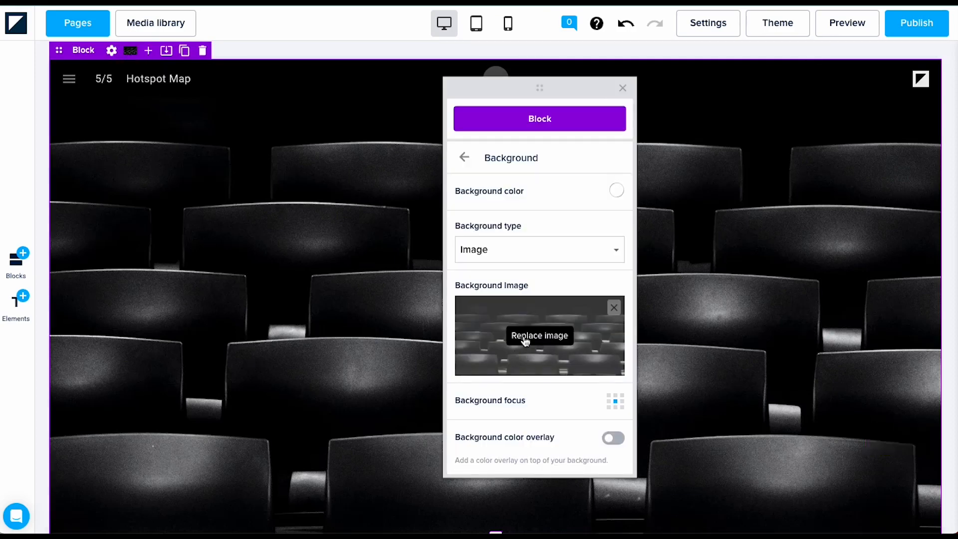
pyautogui.click(524, 335)
pyautogui.scroll(-2, 499, 349)
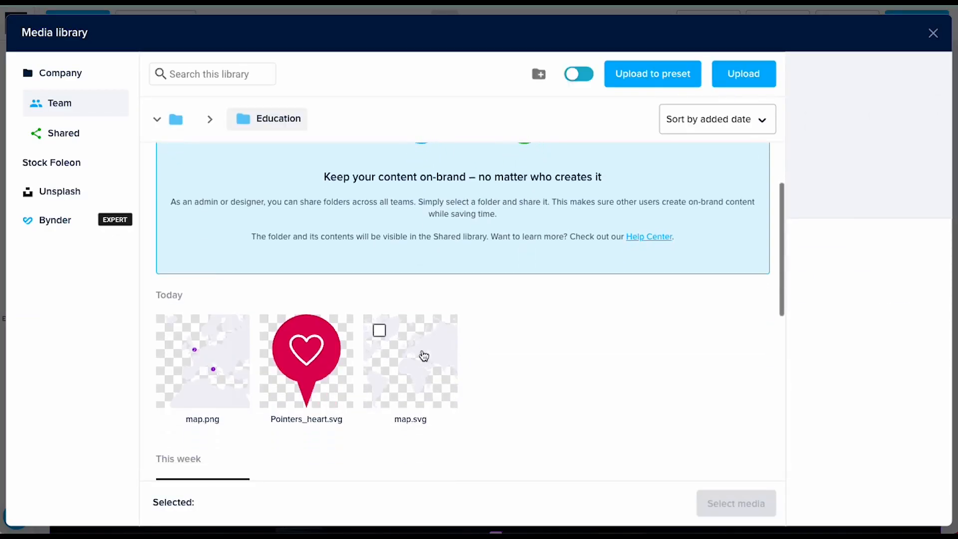
pyautogui.click(420, 357)
pyautogui.click(737, 507)
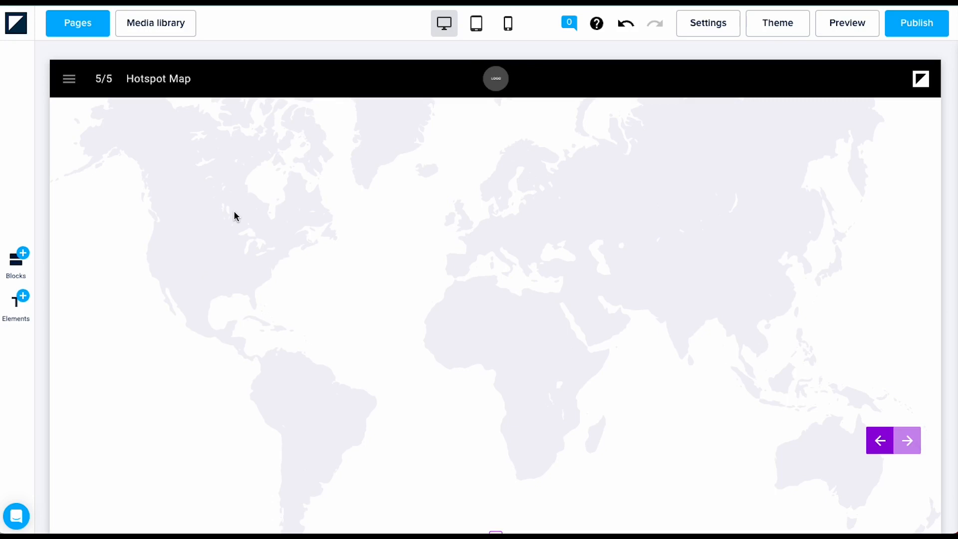
# Step: Set the map block's background colour to black
pyautogui.click(155, 168)
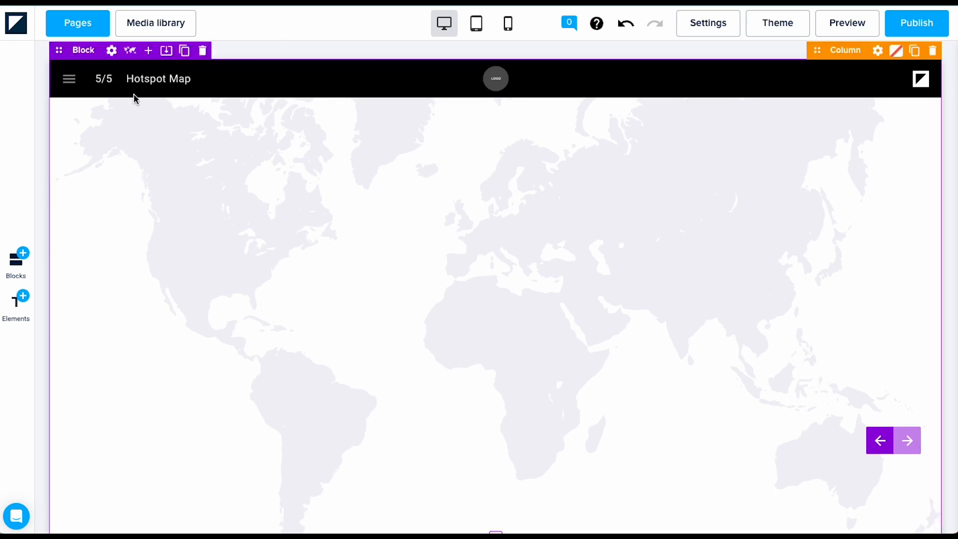
pyautogui.click(128, 56)
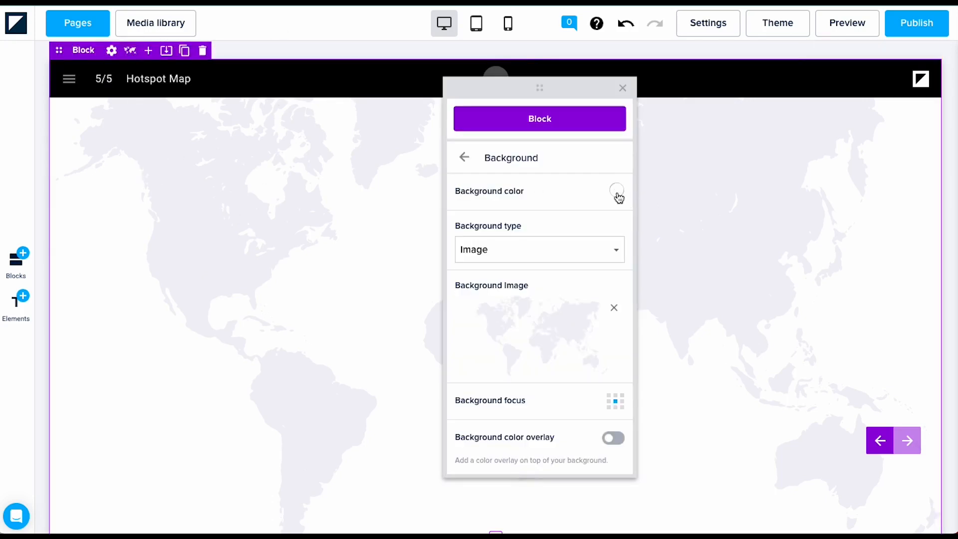
pyautogui.click(617, 194)
pyautogui.click(514, 378)
pyautogui.click(278, 374)
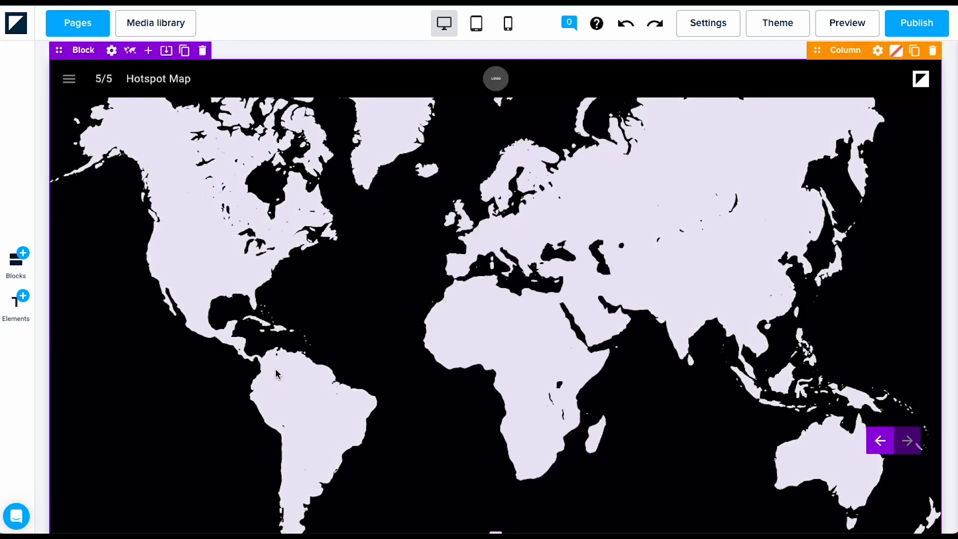
# Step: Place a new hotspot on the world map over Italy
pyautogui.click(16, 302)
pyautogui.moveTo(261, 341)
pyautogui.mouseDown()
pyautogui.moveTo(475, 285)
pyautogui.moveTo(530, 254)
pyautogui.moveTo(514, 253)
pyautogui.mouseUp()
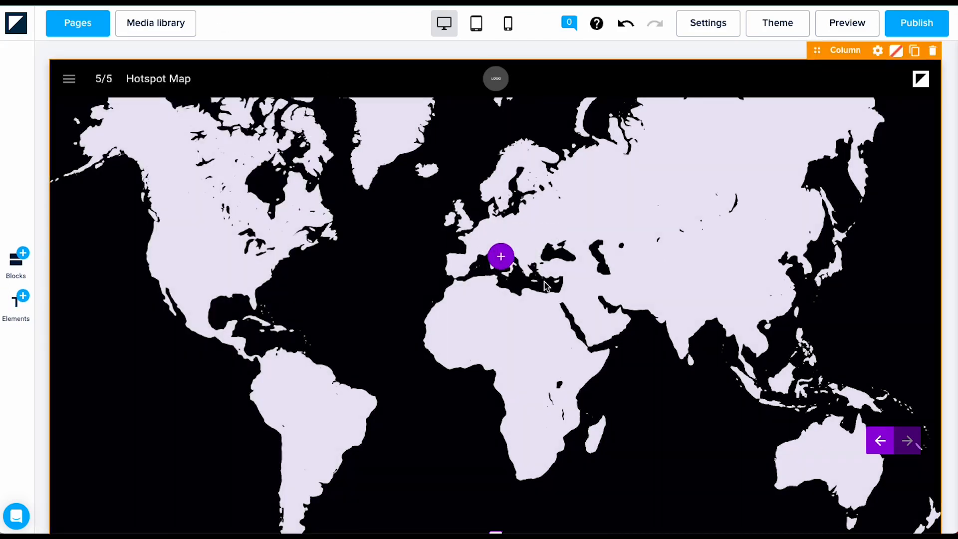
pyautogui.click(501, 266)
pyautogui.click(501, 266)
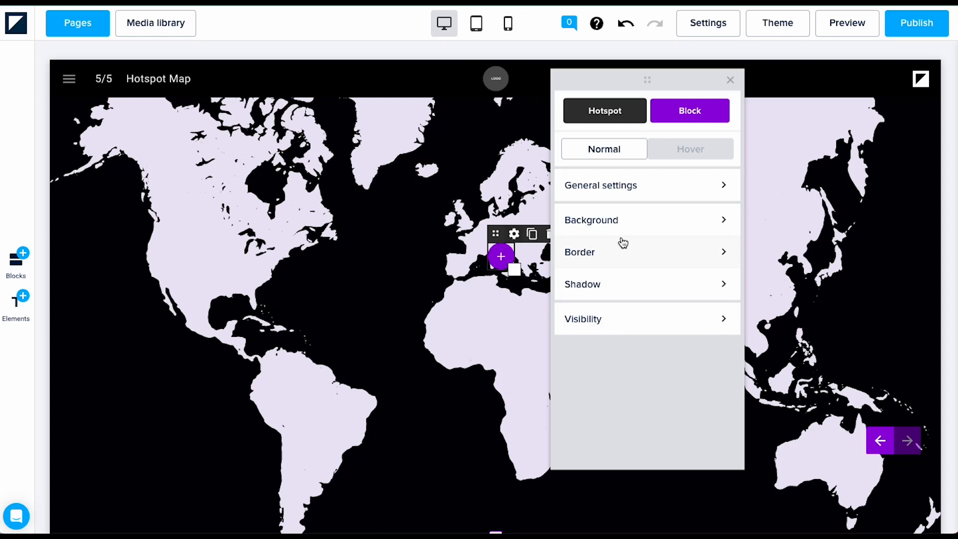
# Step: Enable a custom hotspot image and use Pointers_heart.svg as the pin
pyautogui.click(659, 194)
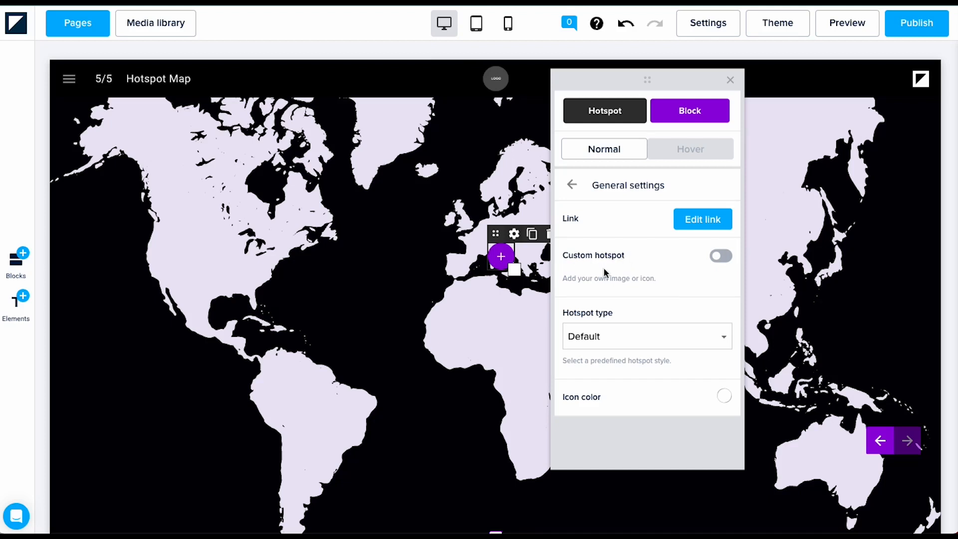
pyautogui.click(721, 257)
pyautogui.click(670, 368)
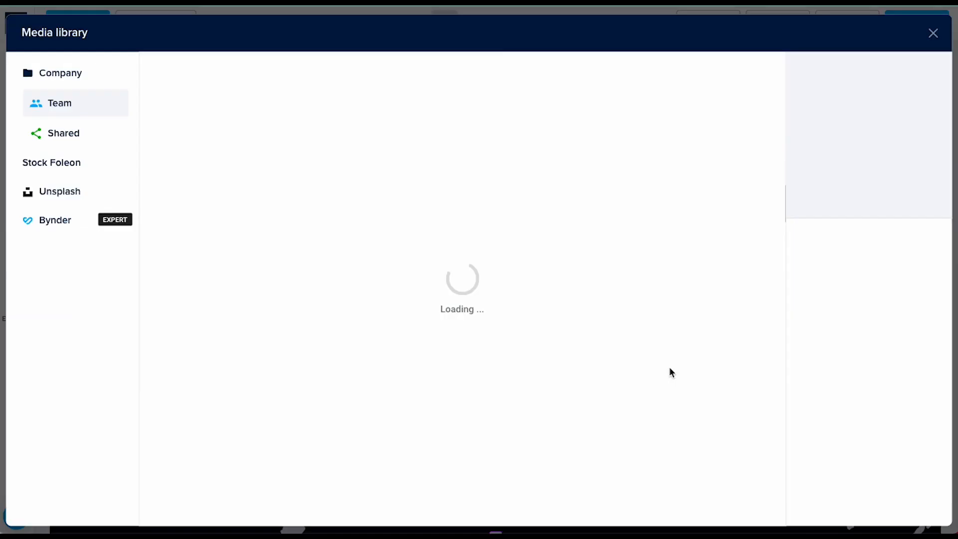
pyautogui.scroll(-2, 424, 391)
pyautogui.click(315, 345)
pyautogui.click(740, 505)
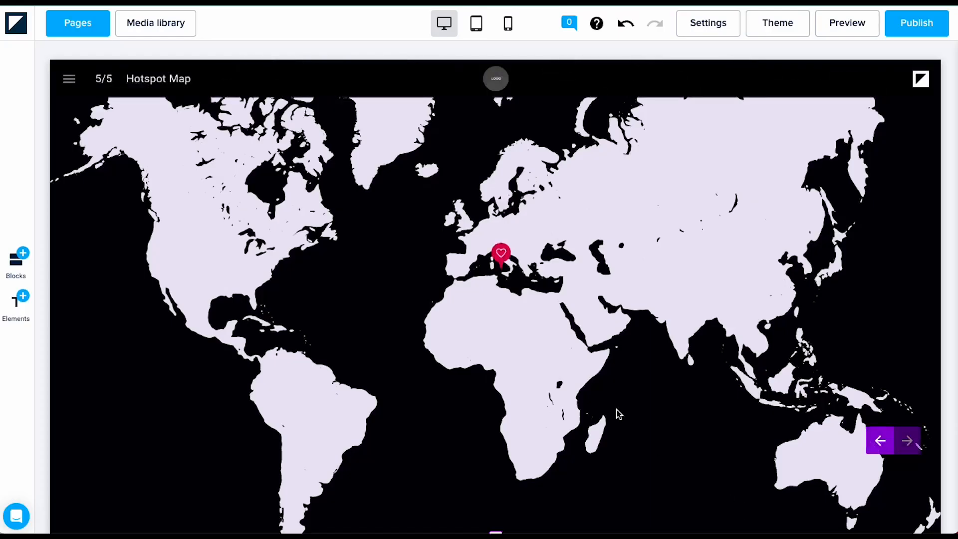
# Step: Review the hotspot's Border, Shadow, Visibility and Hover settings
pyautogui.click(665, 251)
pyautogui.click(571, 192)
pyautogui.click(630, 283)
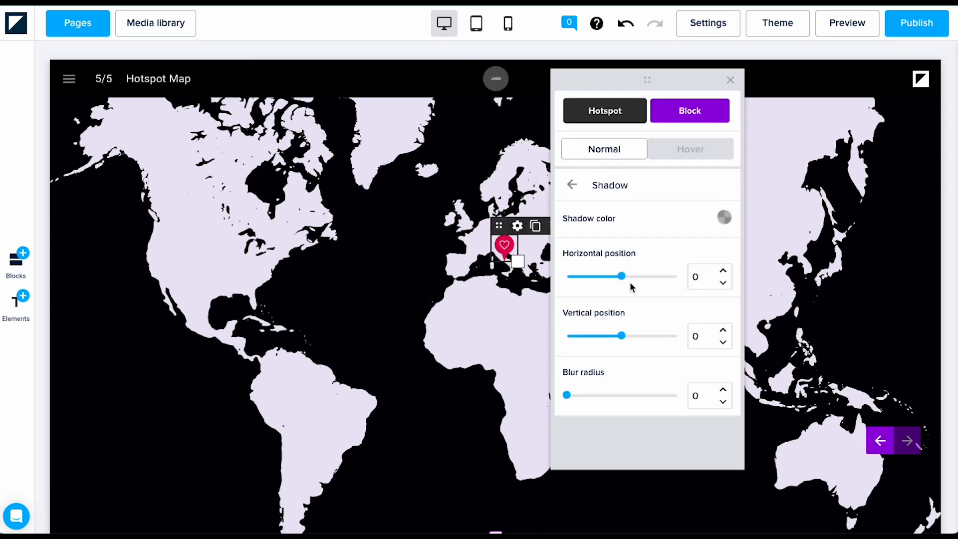
pyautogui.click(567, 185)
pyautogui.click(609, 329)
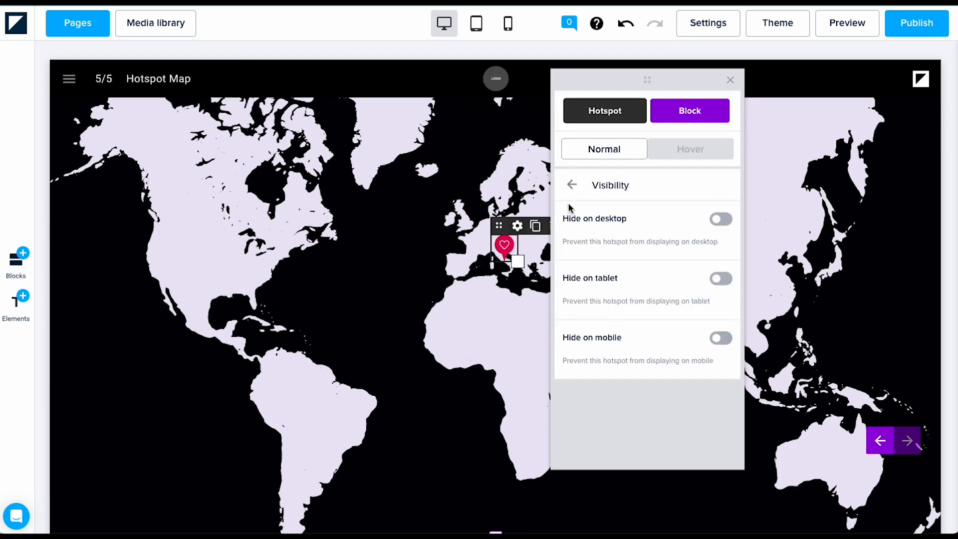
pyautogui.click(571, 185)
pyautogui.click(678, 157)
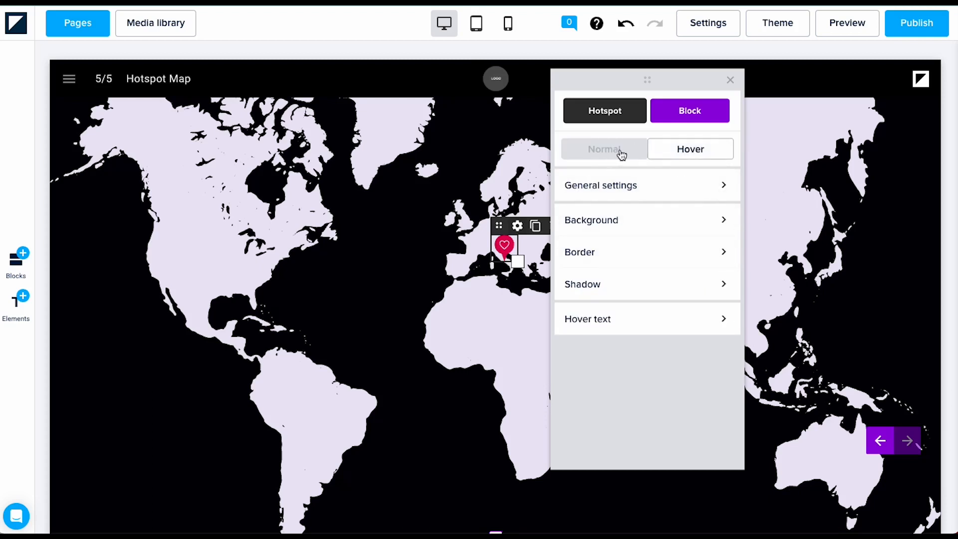
pyautogui.click(603, 153)
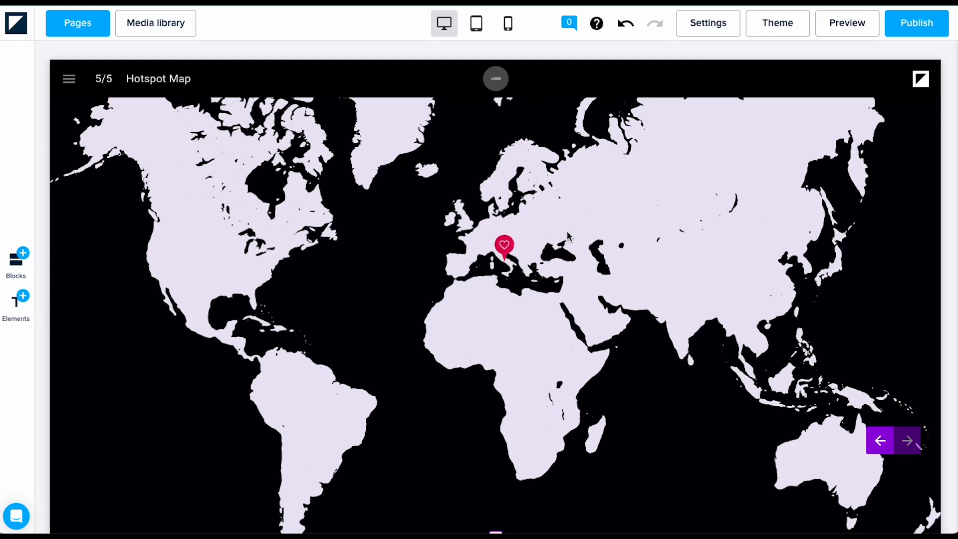
pyautogui.moveTo(515, 249)
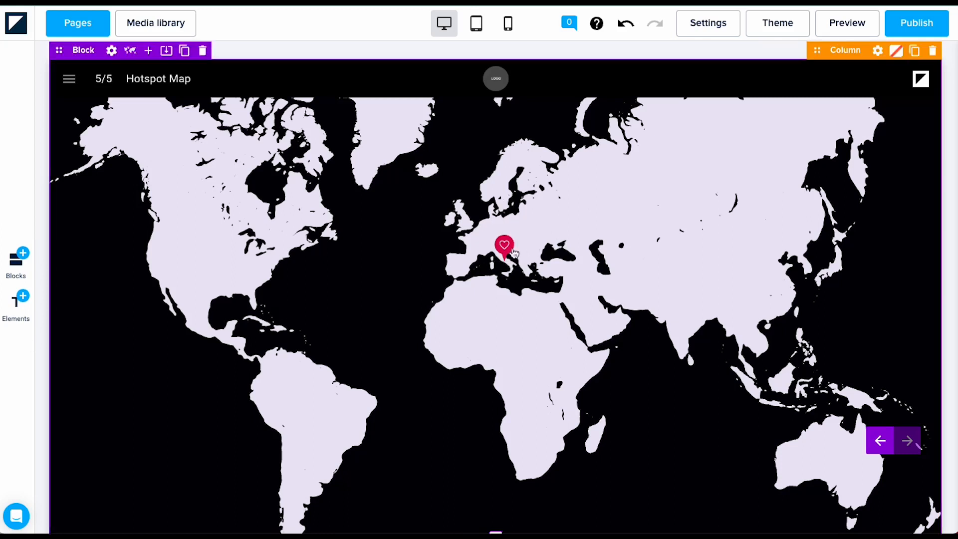
# Step: Copy the heart hotspot onto the UK and add a Content - Visual block below the map
pyautogui.moveTo(515, 253); pyautogui.dragTo(524, 263)
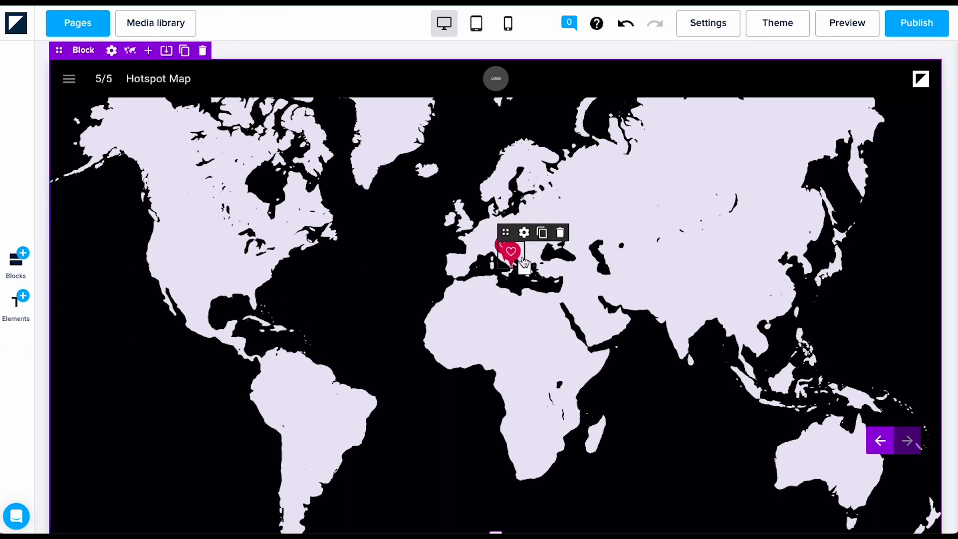
pyautogui.moveTo(507, 231); pyautogui.dragTo(468, 189)
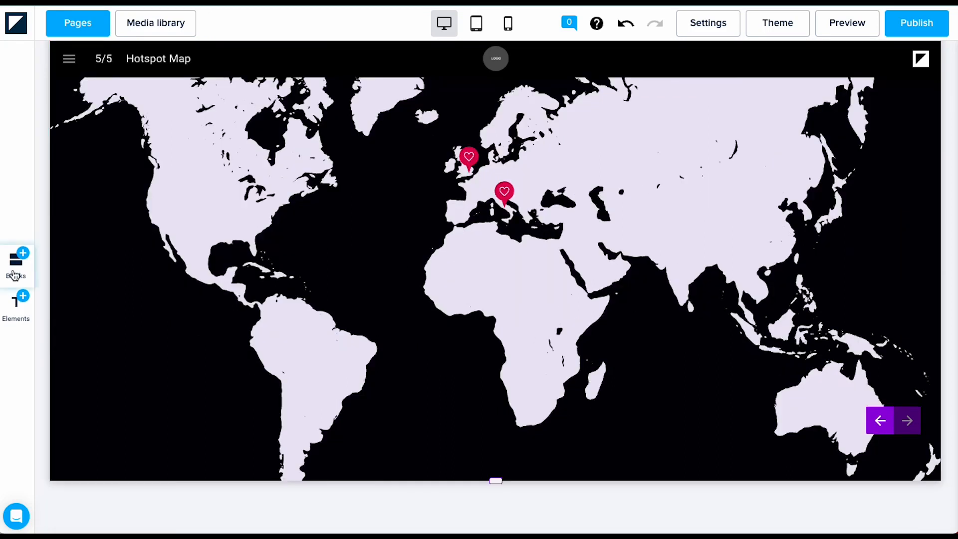
pyautogui.click(16, 259)
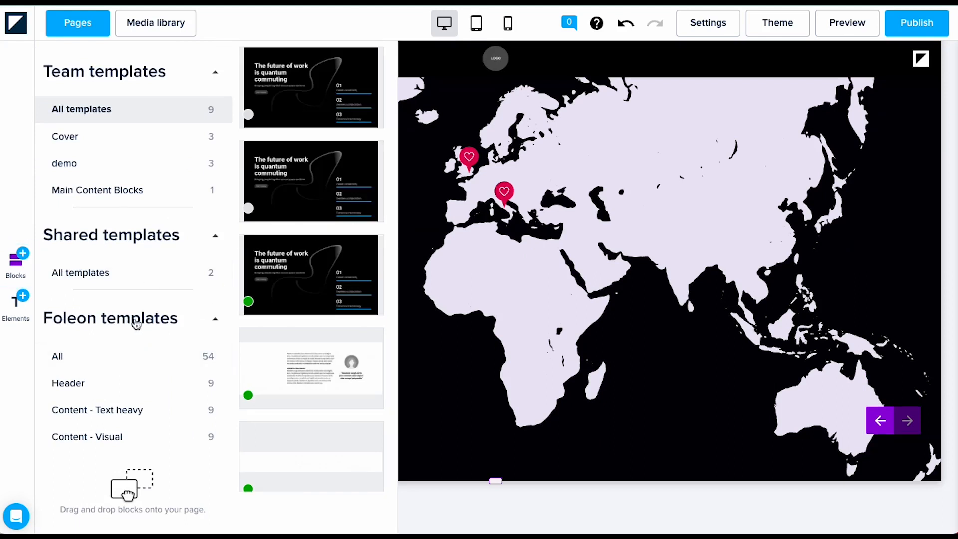
pyautogui.scroll(-2, 145, 383)
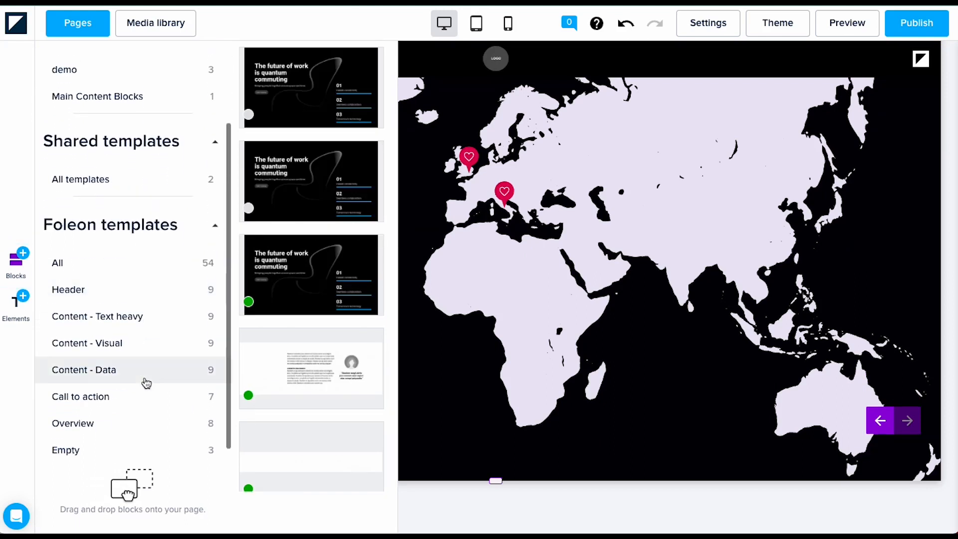
pyautogui.click(134, 314)
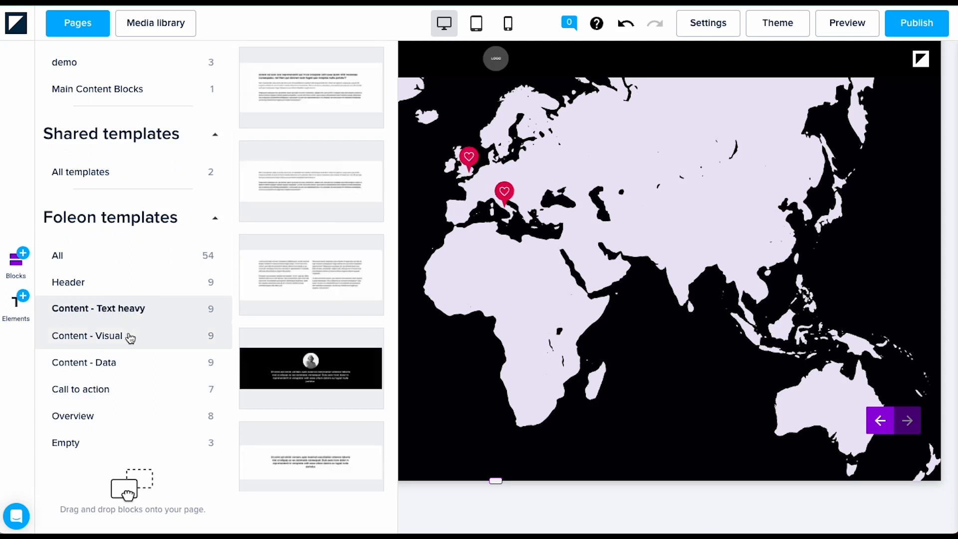
pyautogui.click(130, 338)
pyautogui.moveTo(311, 70); pyautogui.dragTo(578, 423)
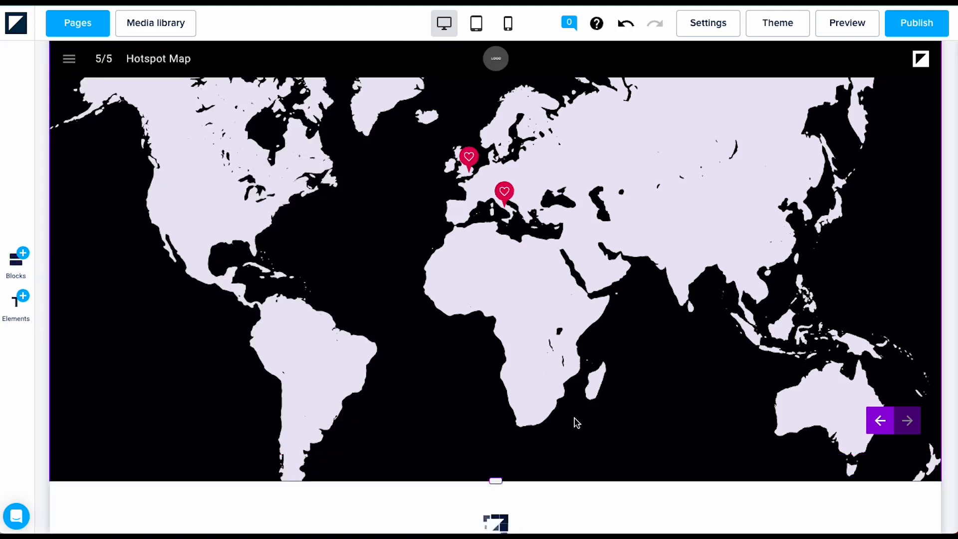
# Step: Replace the new block's column image with an Unsplash photo of Rome
pyautogui.scroll(-4, 578, 422)
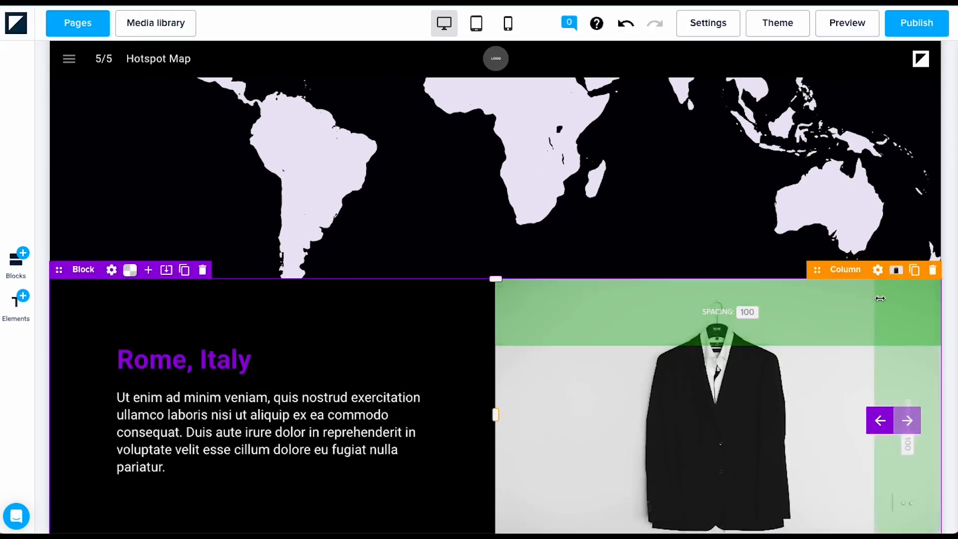
pyautogui.click(896, 270)
pyautogui.click(640, 284)
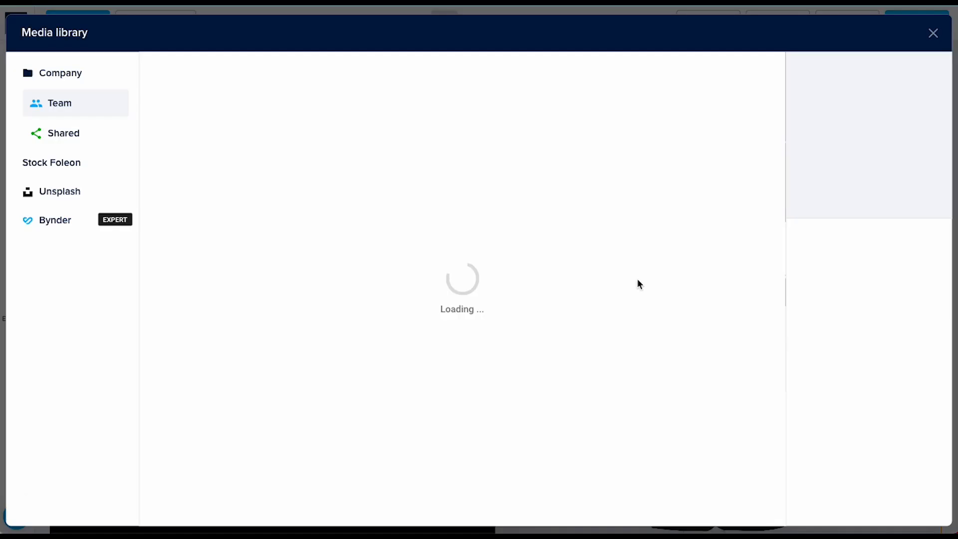
pyautogui.click(44, 191)
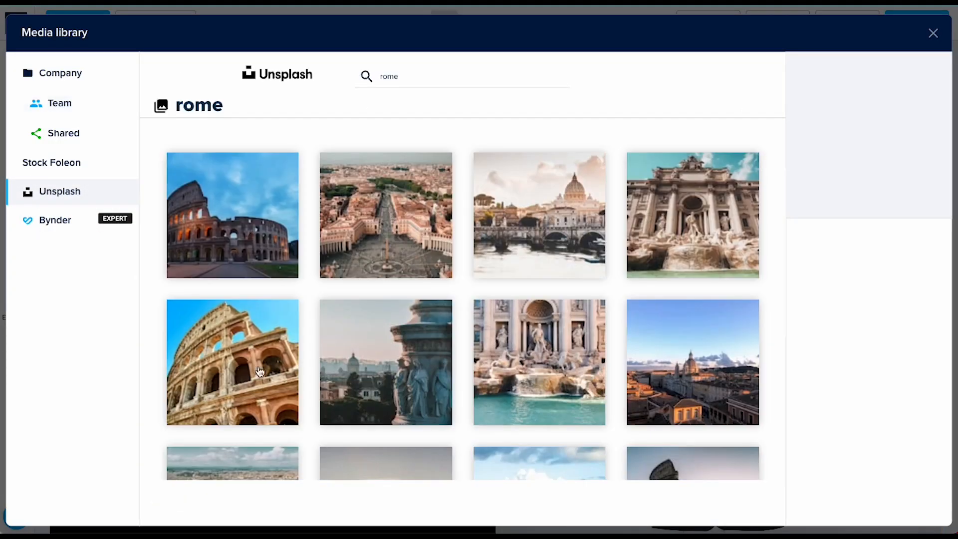
pyautogui.scroll(-1, 264, 379)
pyautogui.click(672, 308)
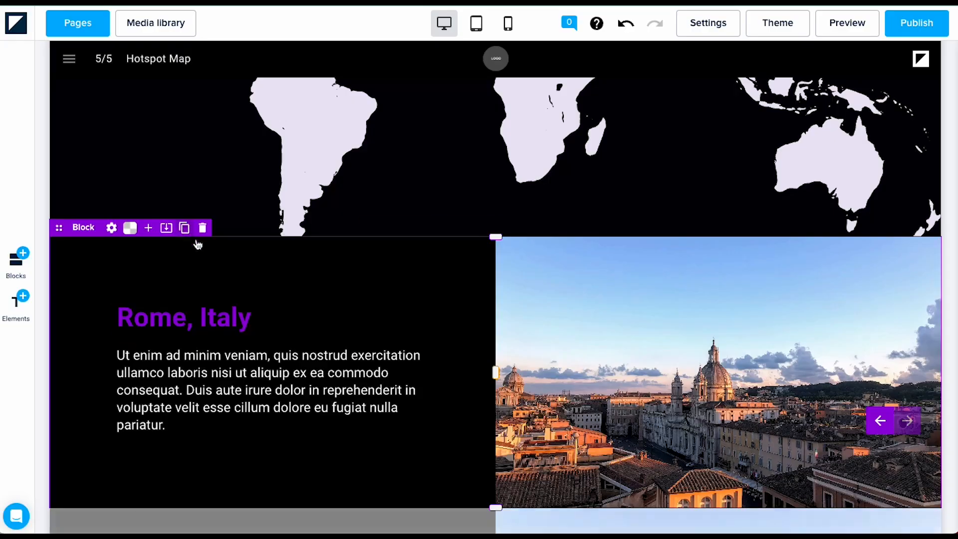
pyautogui.scroll(-5, 389, 385)
pyautogui.moveTo(391, 228); pyautogui.dragTo(662, 256)
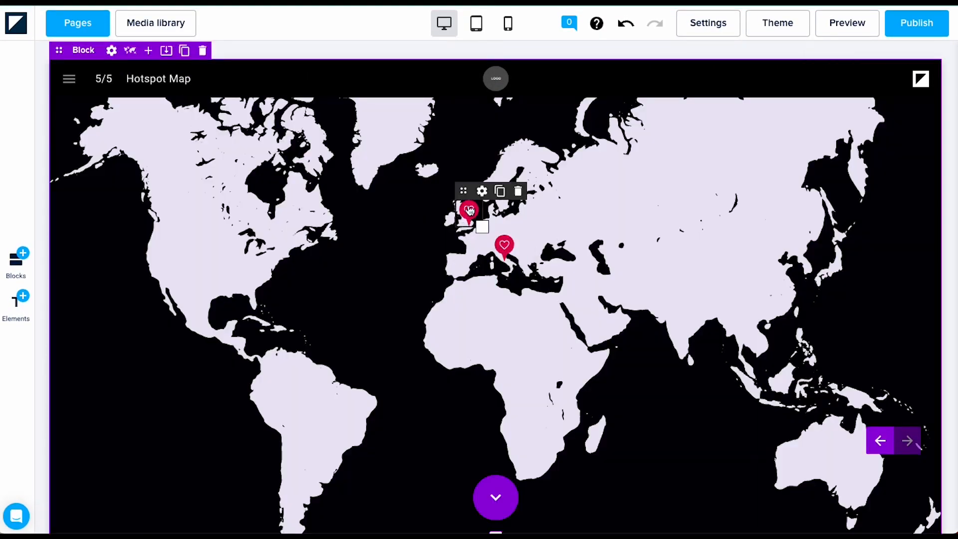
# Step: Link the UK heart hotspot to its city block below the map
pyautogui.click(482, 191)
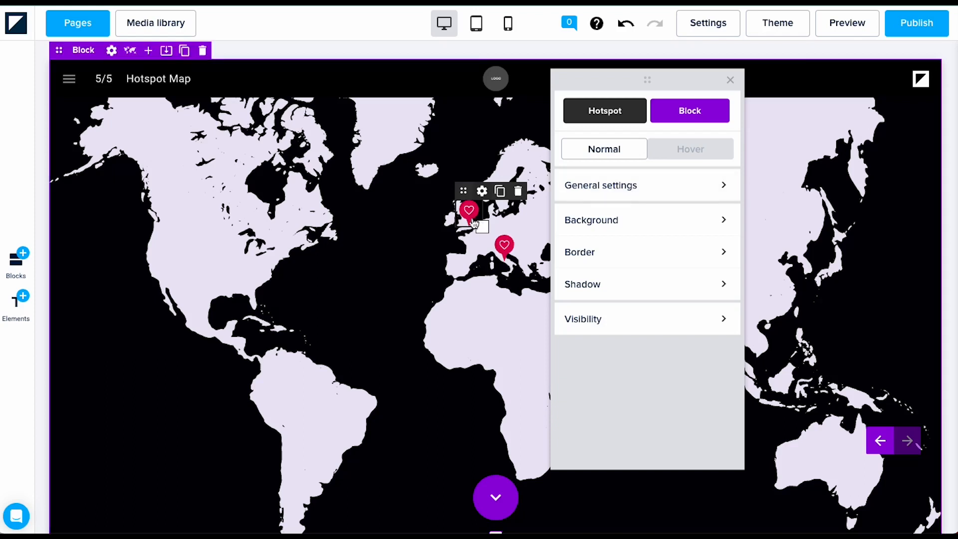
pyautogui.click(654, 190)
pyautogui.click(700, 220)
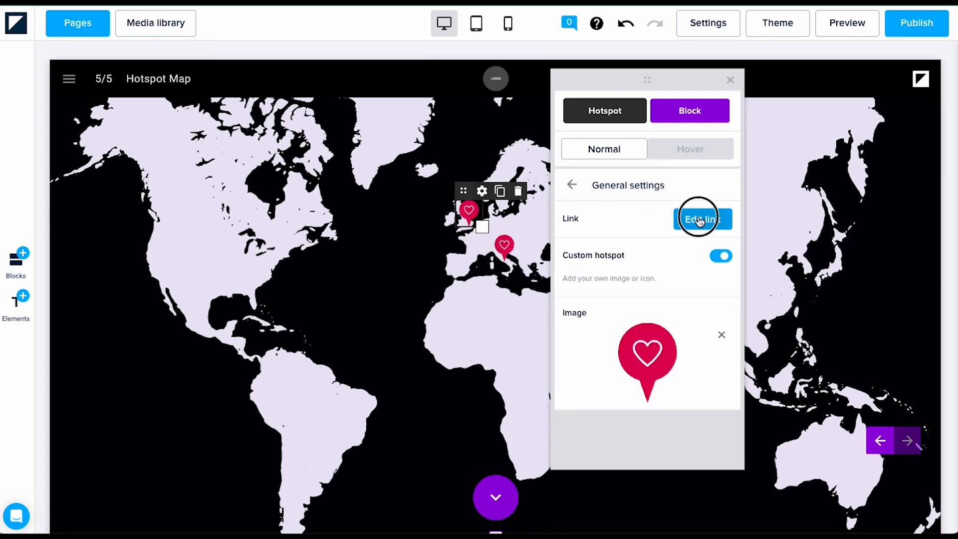
pyautogui.click(445, 232)
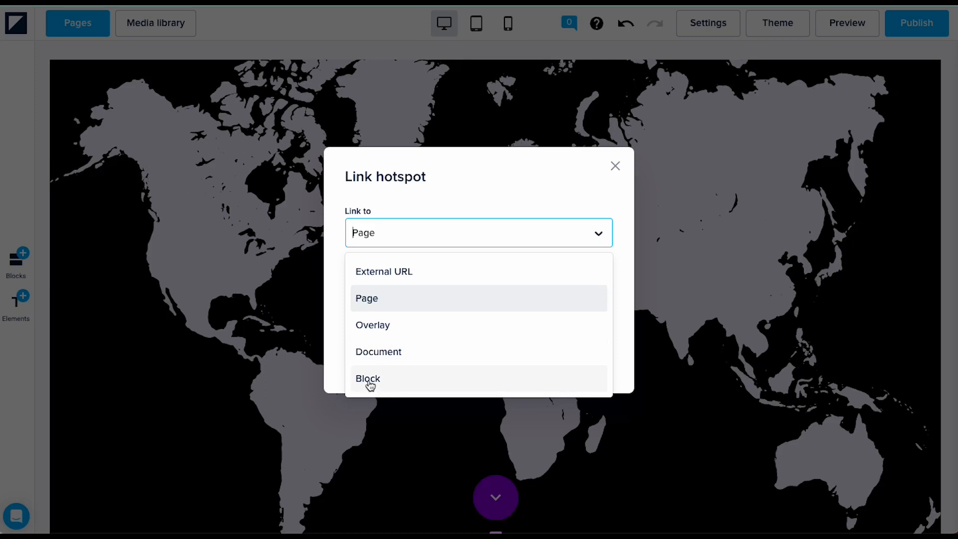
pyautogui.click(368, 379)
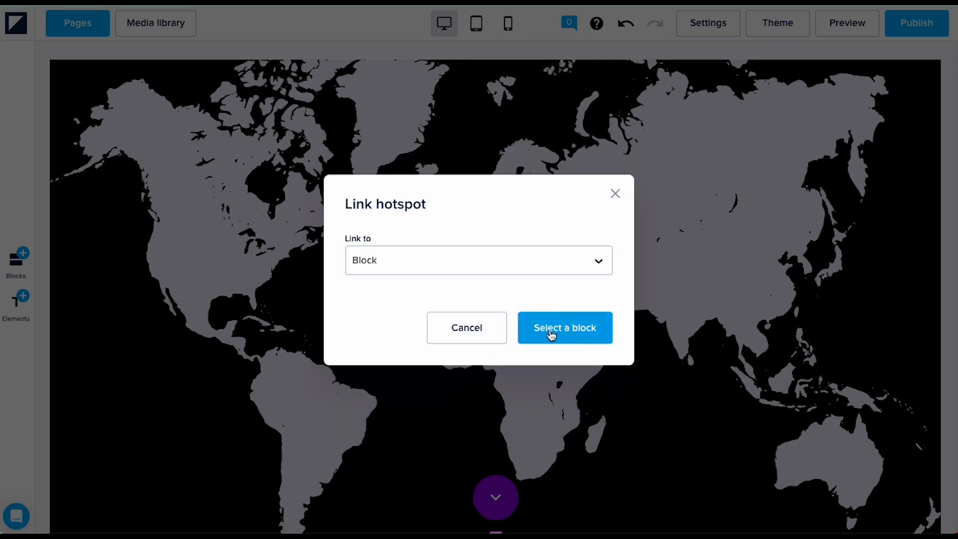
pyautogui.click(552, 333)
pyautogui.scroll(-10, 429, 425)
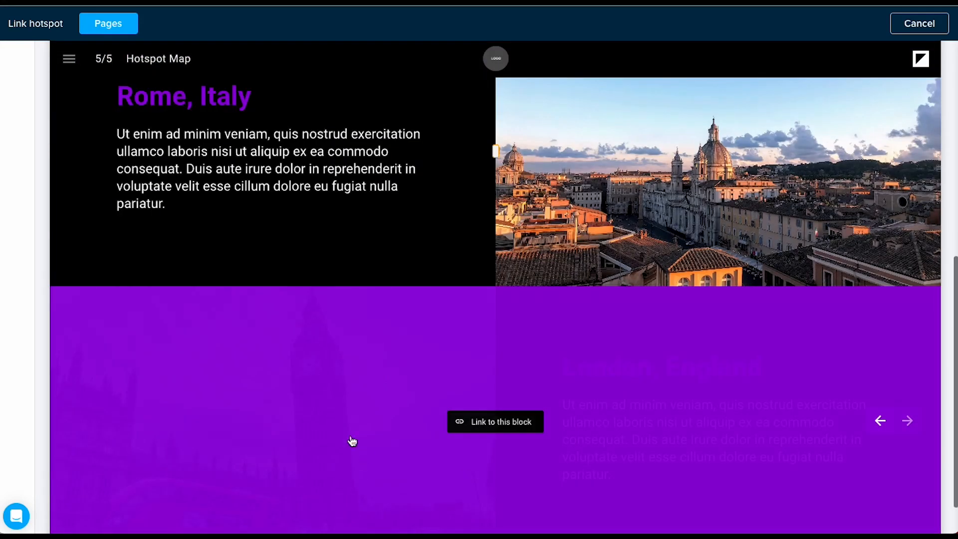
pyautogui.click(318, 443)
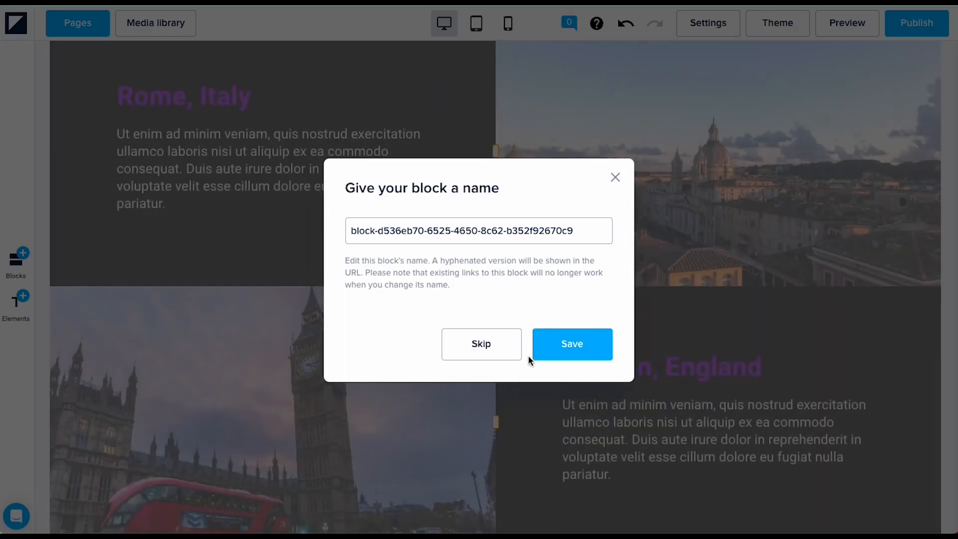
pyautogui.click(572, 344)
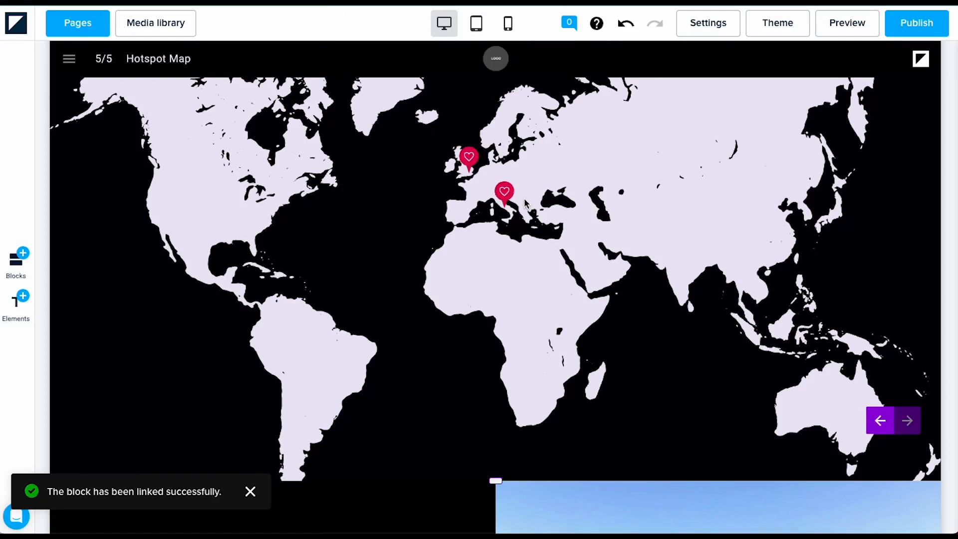
# Step: Link the Italy heart hotspot to the Rome, Italy block
pyautogui.moveTo(505, 192)
pyautogui.click(514, 177)
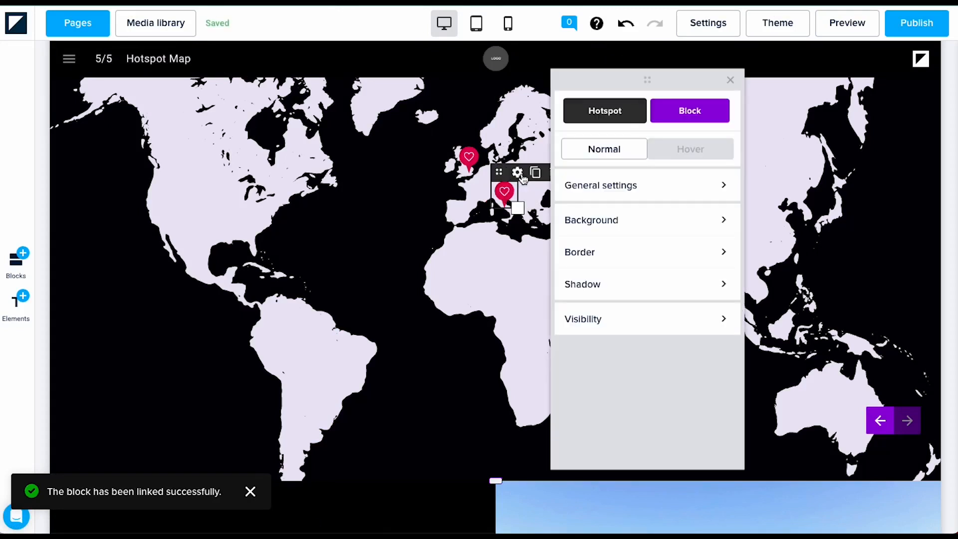
pyautogui.click(681, 185)
pyautogui.click(570, 192)
pyautogui.click(592, 181)
pyautogui.click(697, 218)
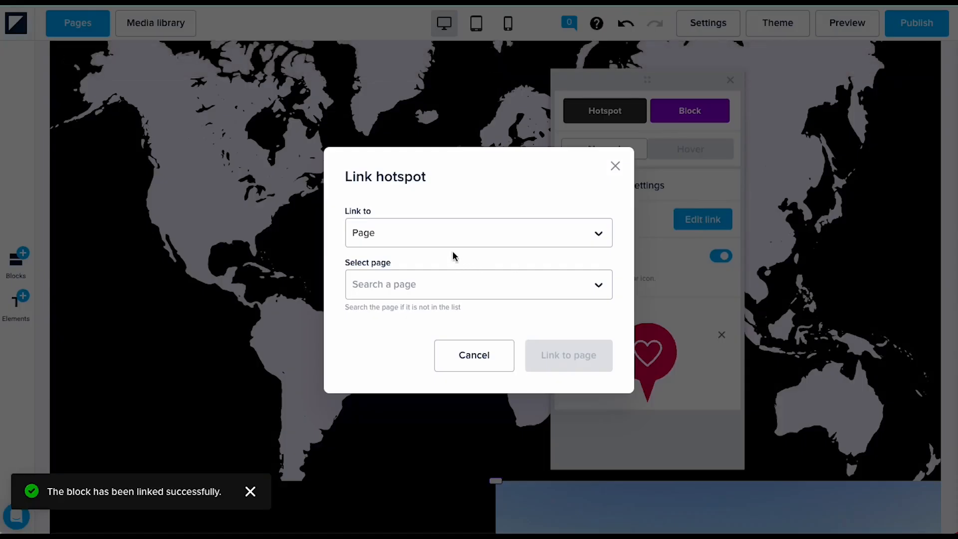
pyautogui.click(451, 236)
pyautogui.click(387, 376)
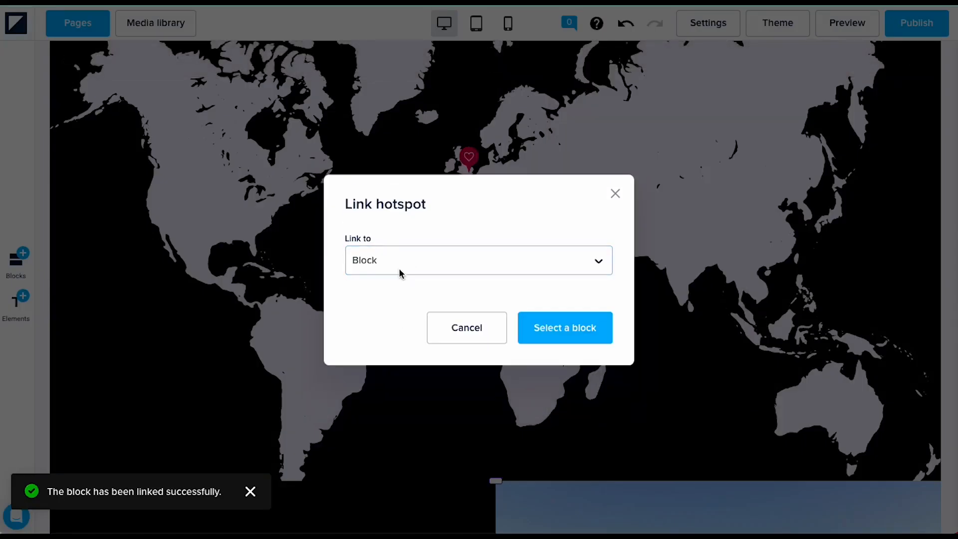
pyautogui.click(535, 325)
pyautogui.scroll(-10, 393, 427)
pyautogui.scroll(2, 395, 411)
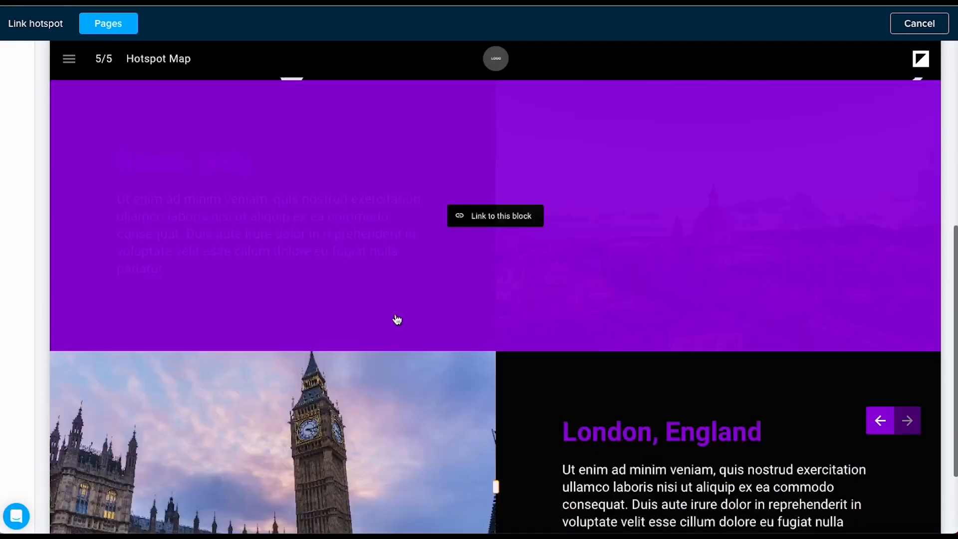
pyautogui.click(385, 267)
pyautogui.click(572, 349)
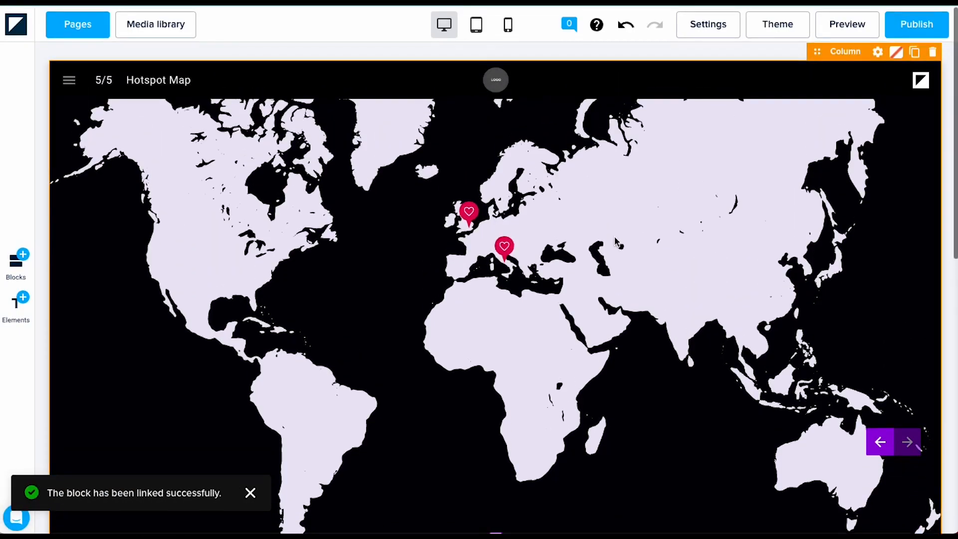
# Step: Preview the page and test the Italy and UK heart links
pyautogui.click(847, 31)
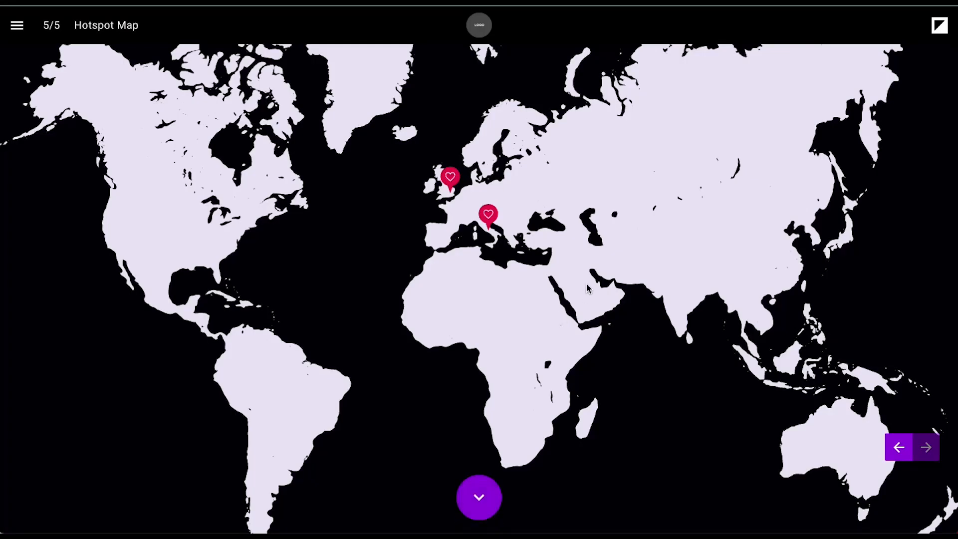
pyautogui.click(489, 214)
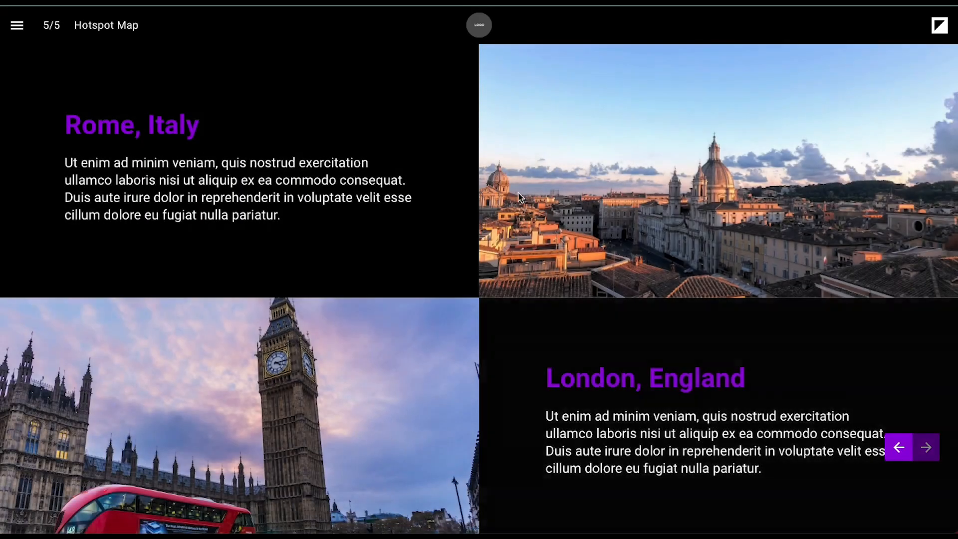
pyautogui.scroll(10, 518, 195)
pyautogui.click(453, 102)
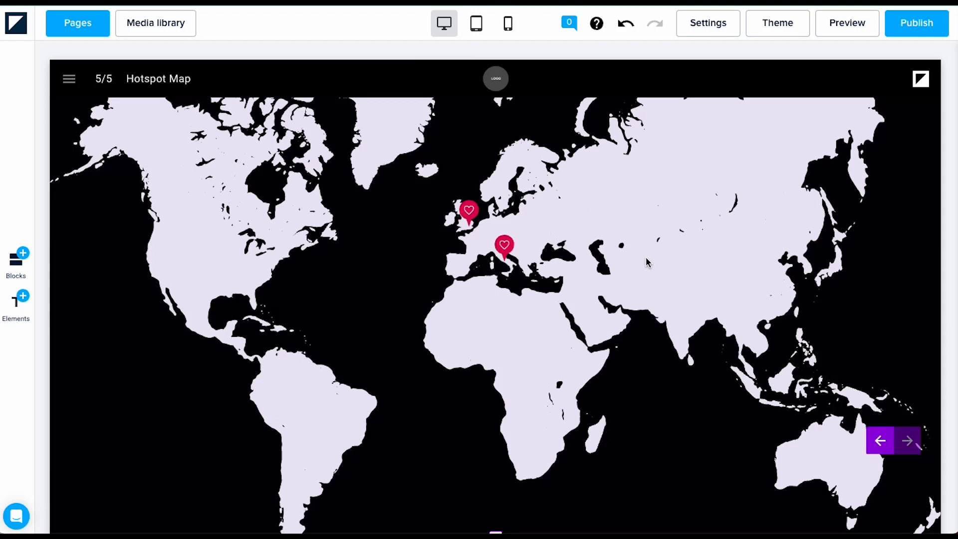
# Step: Move a heart pin onto the eastern United States
pyautogui.moveTo(562, 186)
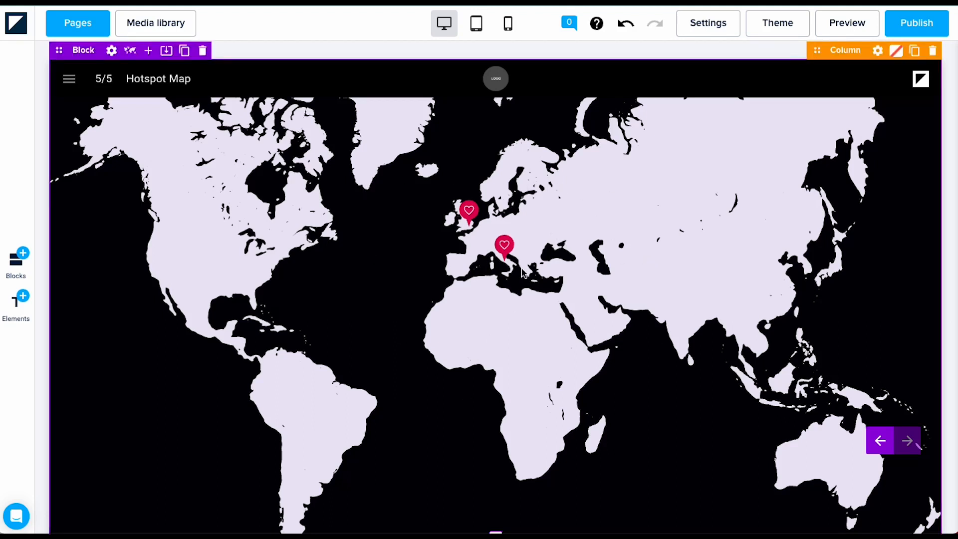
pyautogui.moveTo(471, 213)
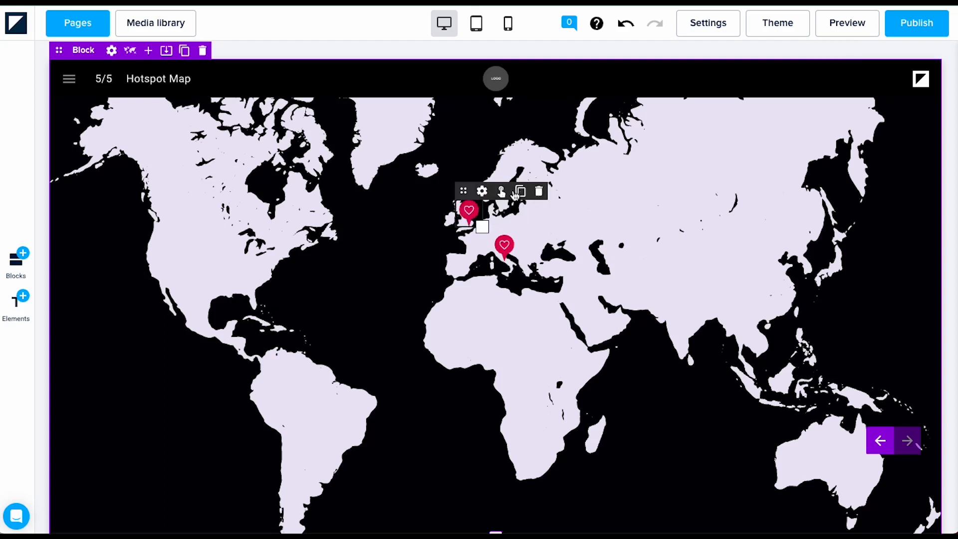
pyautogui.moveTo(464, 191); pyautogui.dragTo(243, 249)
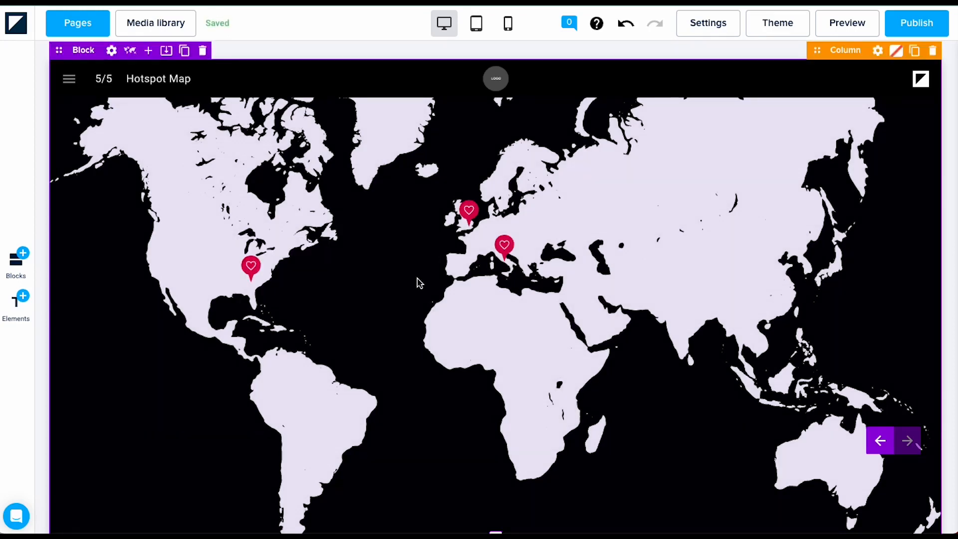
pyautogui.click(480, 30)
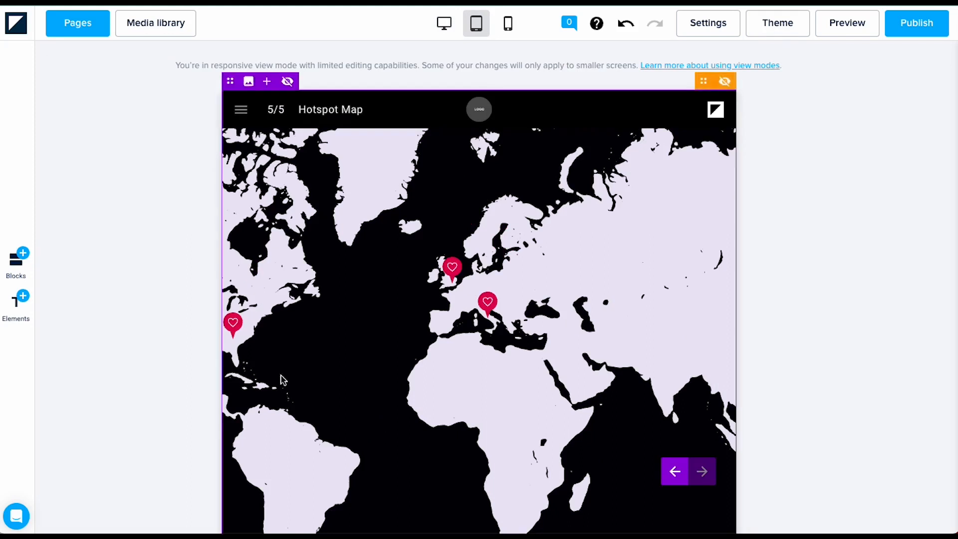
pyautogui.click(514, 30)
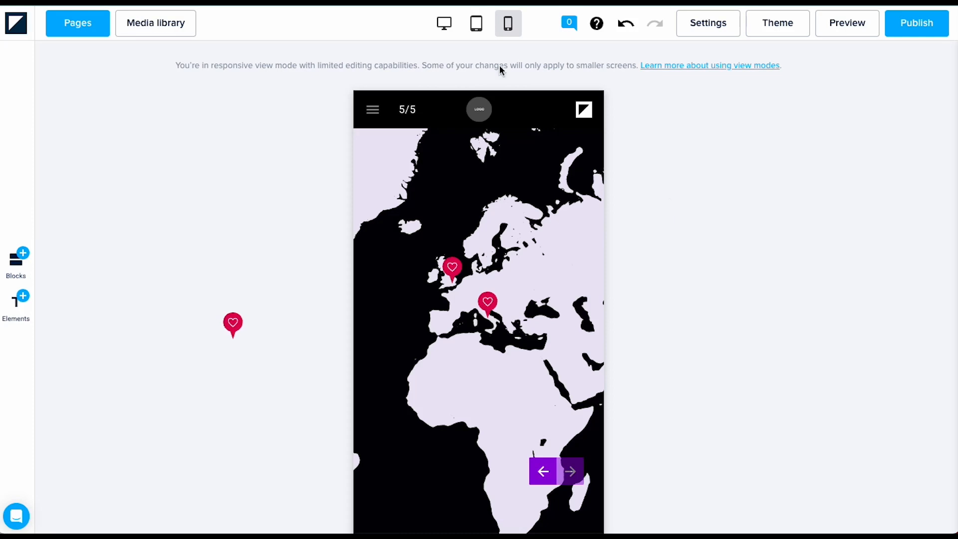
pyautogui.click(455, 26)
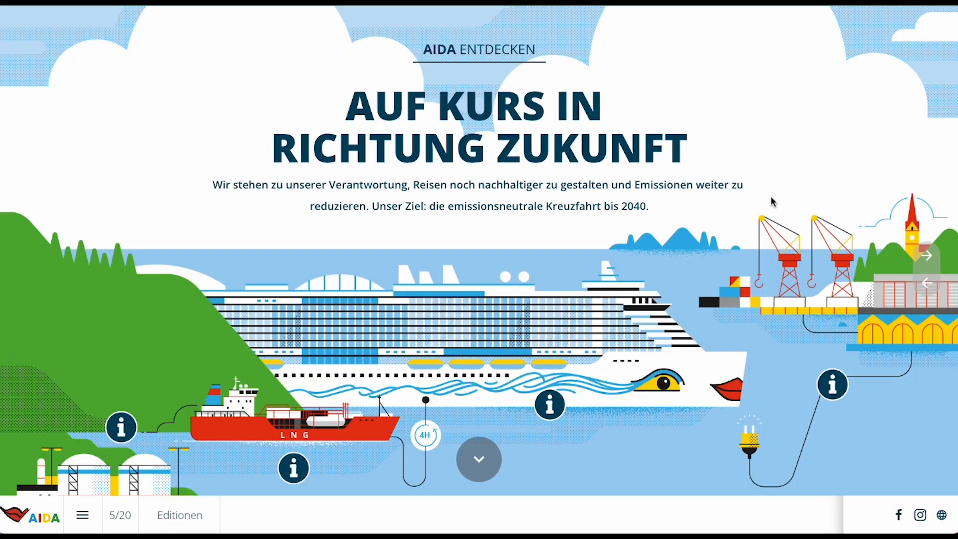
# Step: View and close the ship's LNG overlay, then narrow the window to see hotspots reflow
pyautogui.scroll(-3, 513, 255)
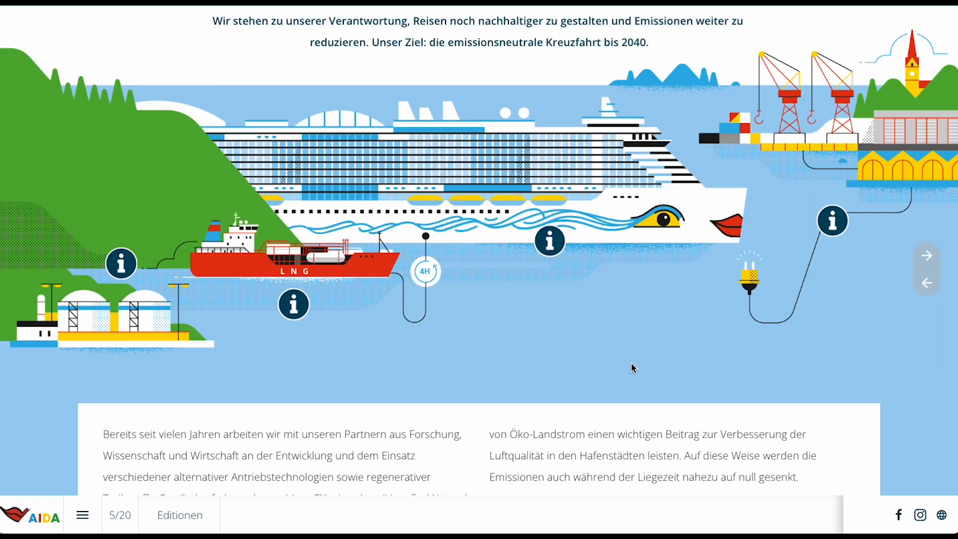
pyautogui.click(553, 243)
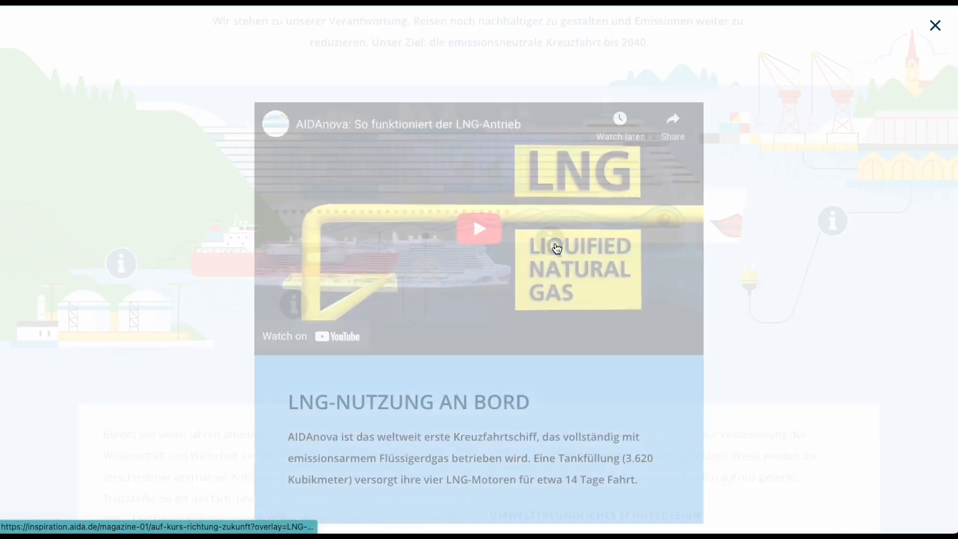
pyautogui.click(935, 25)
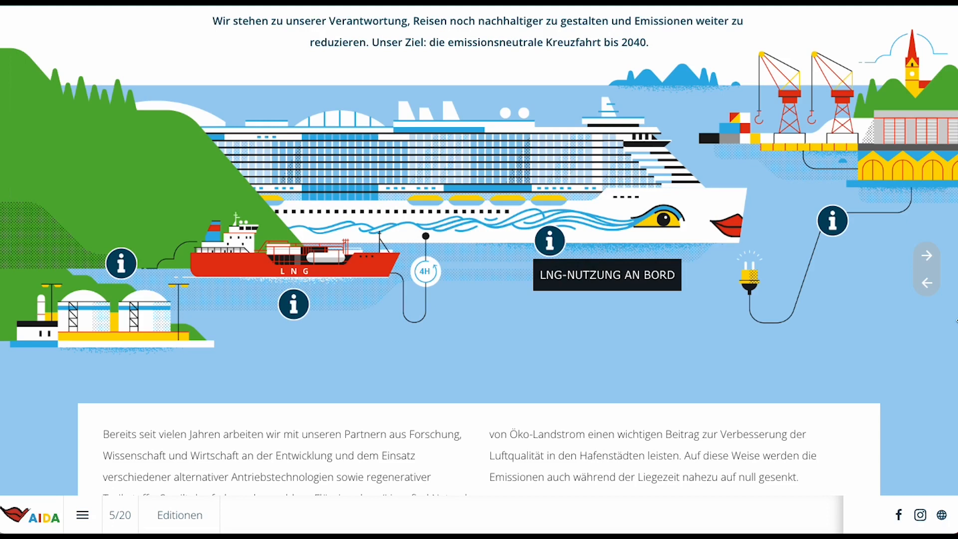
pyautogui.moveTo(956, 321); pyautogui.dragTo(494, 332)
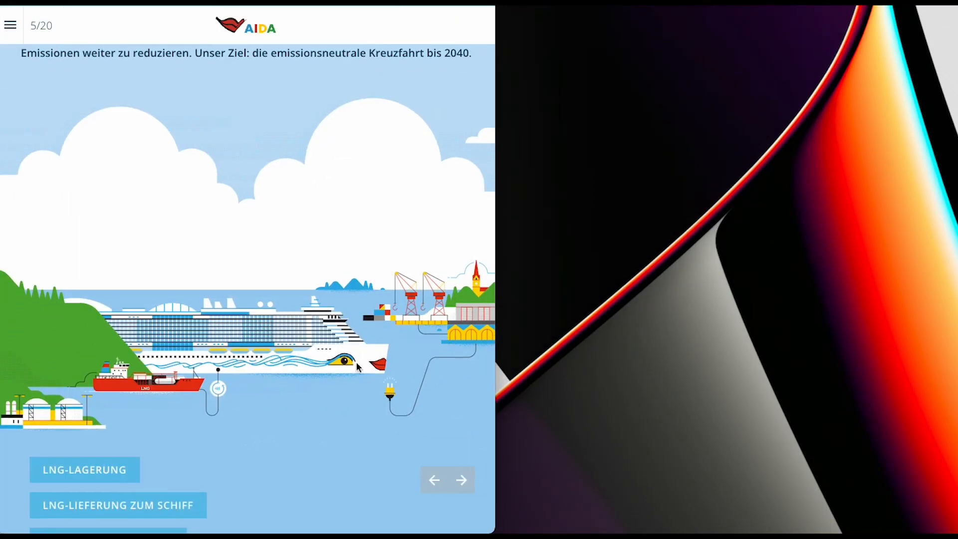
pyautogui.scroll(-4, 230, 375)
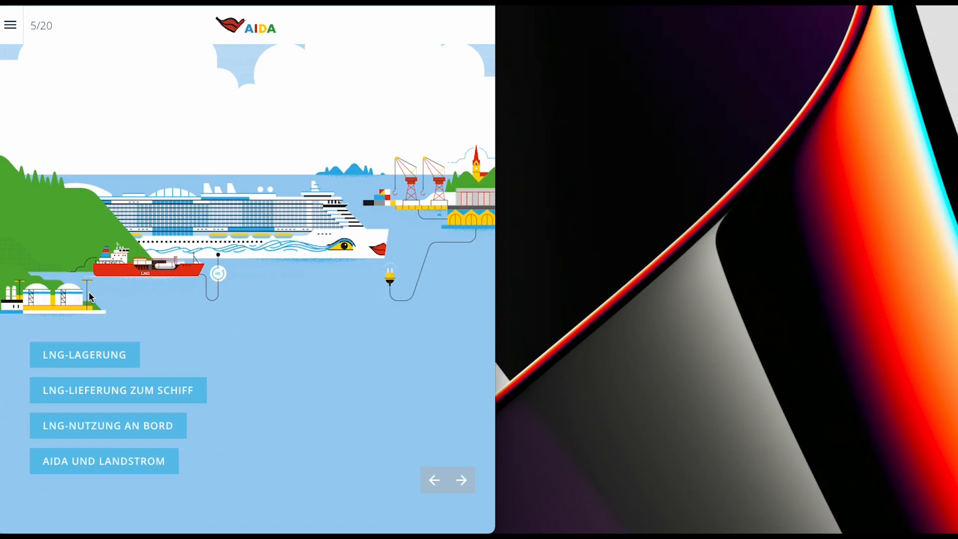
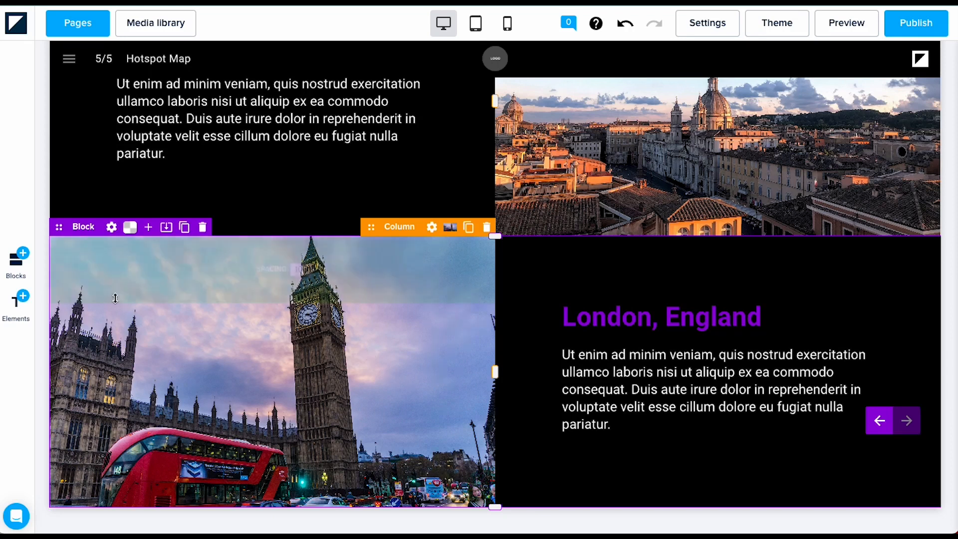
# Step: Add a Foleon Call to action template block below the London section
pyautogui.click(16, 277)
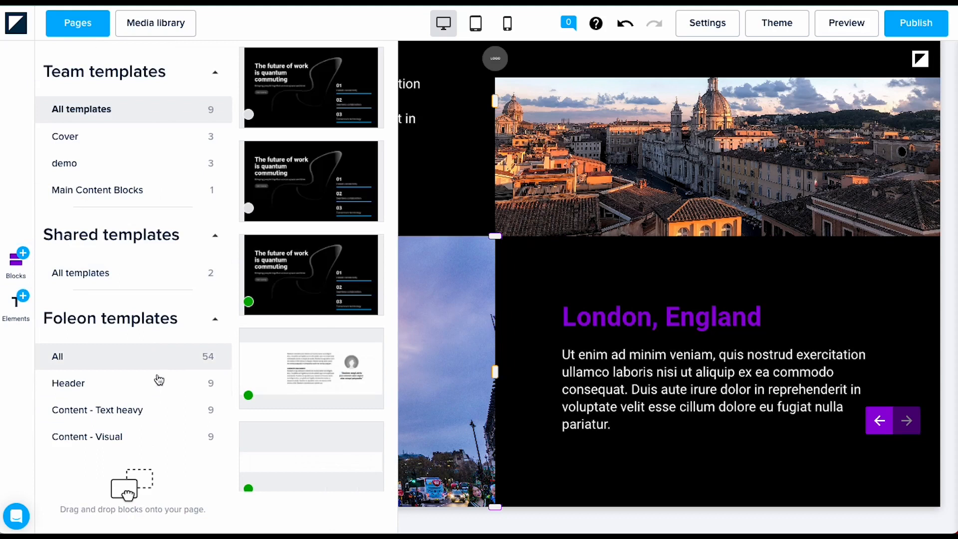
pyautogui.scroll(-2, 125, 436)
pyautogui.click(154, 385)
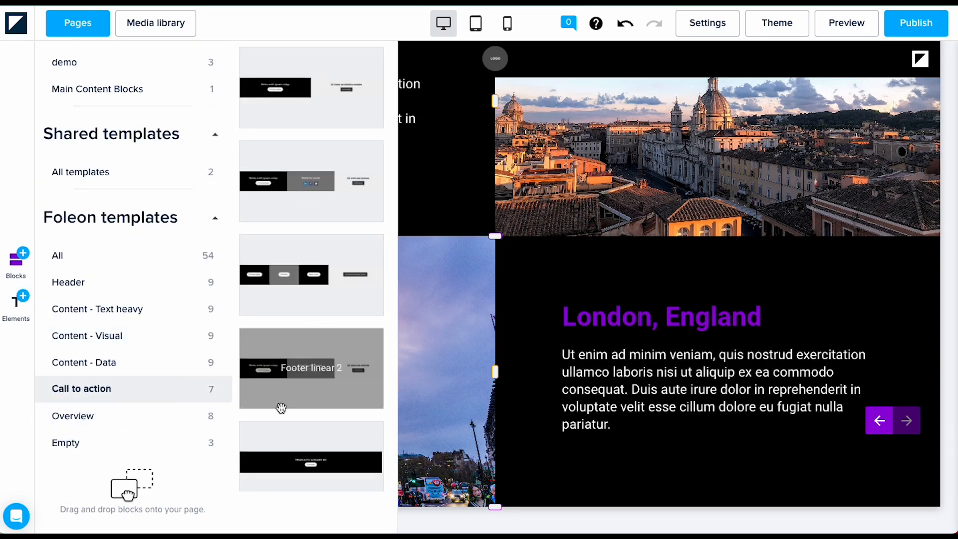
pyautogui.moveTo(342, 449); pyautogui.dragTo(413, 474)
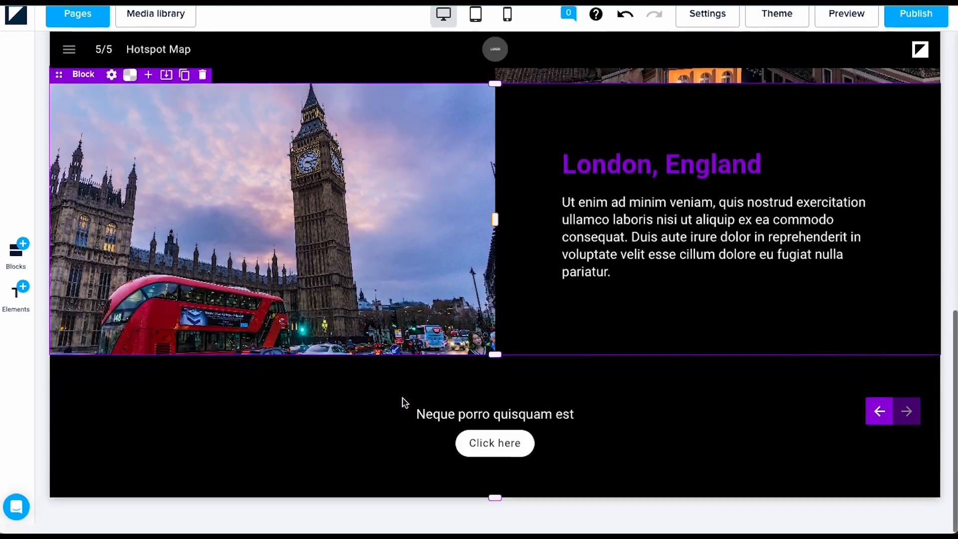
# Step: Change the block's heading to 'Do you want to read again?' and its button label to 'Homepage'
pyautogui.click(571, 424)
pyautogui.moveTo(571, 424); pyautogui.dragTo(419, 427)
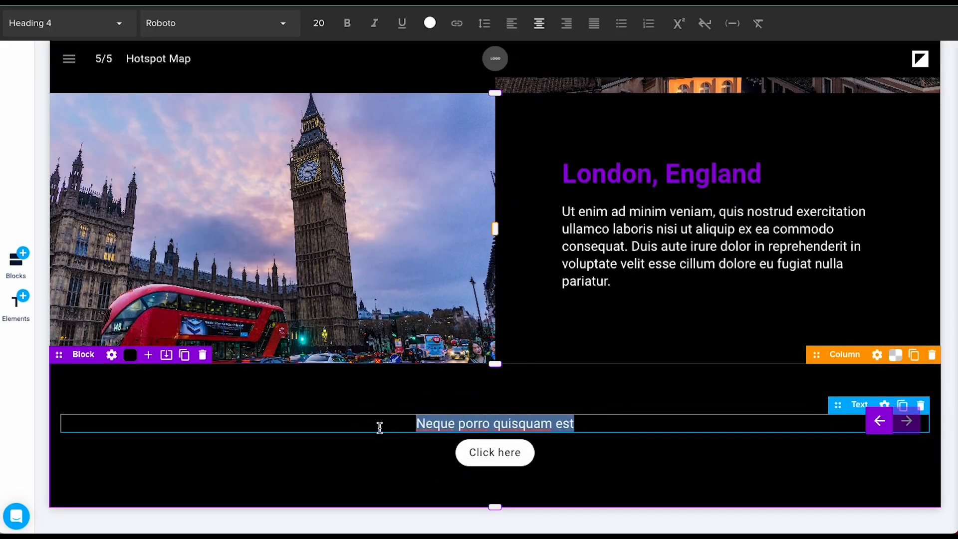
pyautogui.write('Do you ')
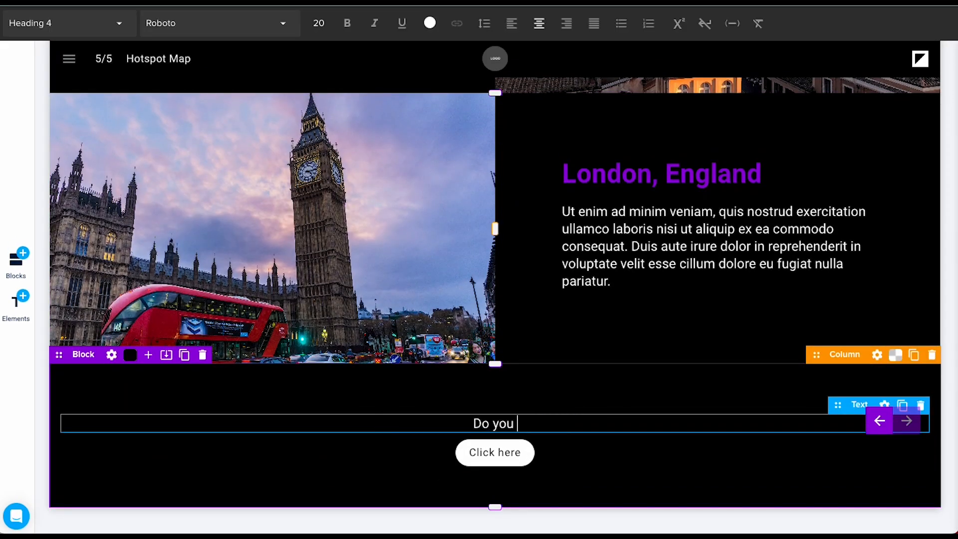
pyautogui.write('want to read')
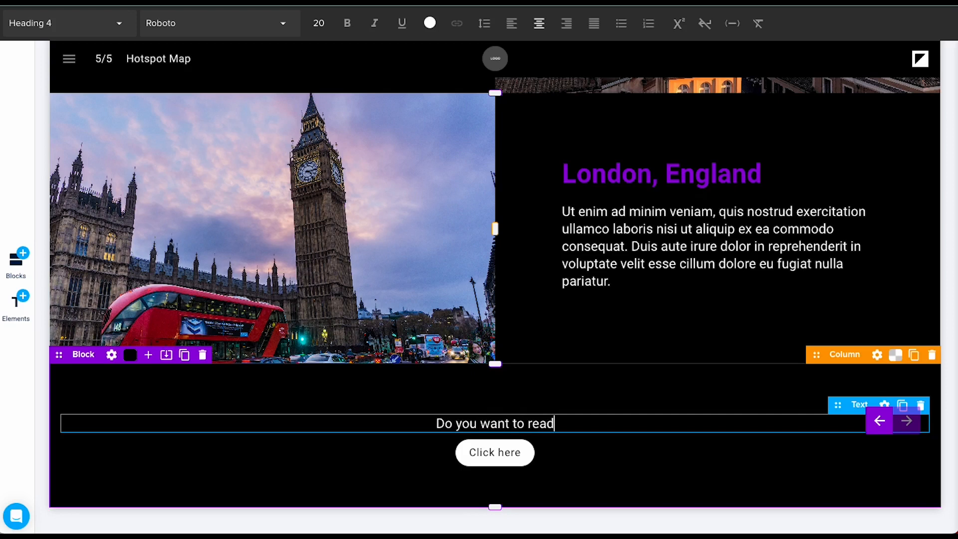
pyautogui.write(' again?')
pyautogui.click(490, 452)
pyautogui.moveTo(518, 453); pyautogui.dragTo(461, 453)
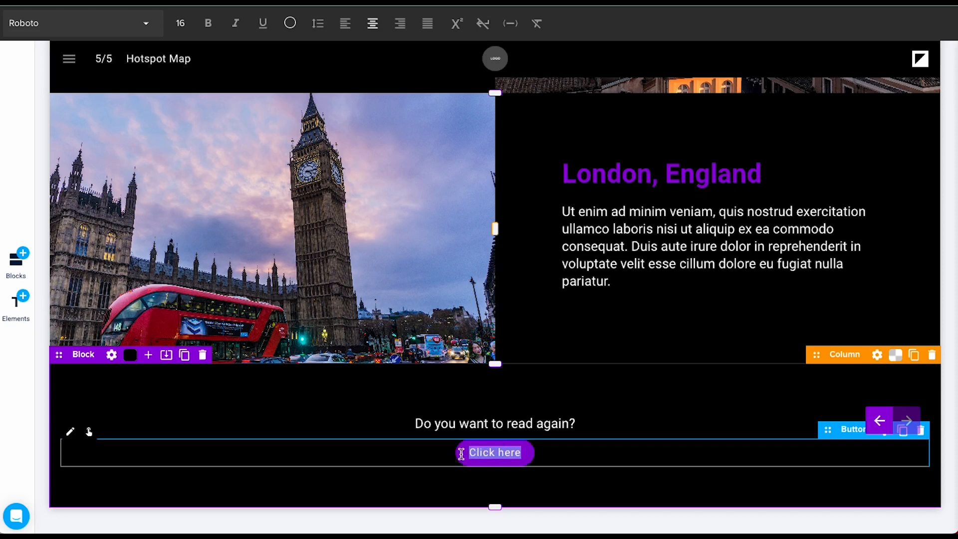
pyautogui.write('Homepage')
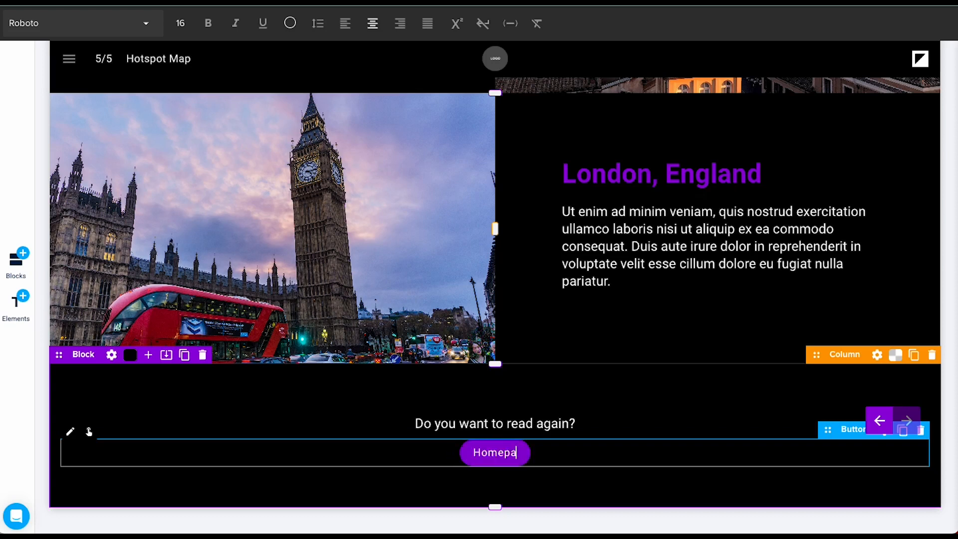
pyautogui.click(679, 399)
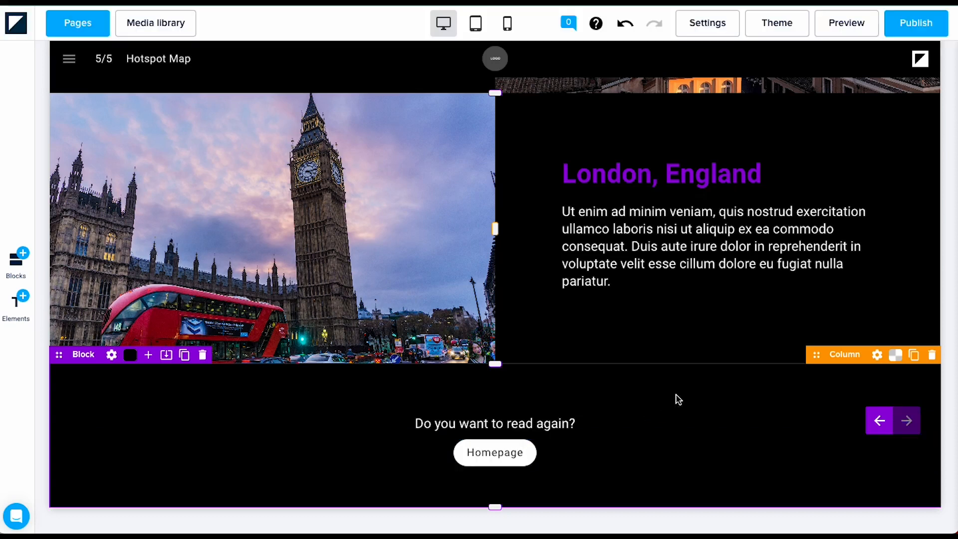
# Step: Link the Homepage button to the Cover page, then duplicate the bottom column
pyautogui.click(71, 436)
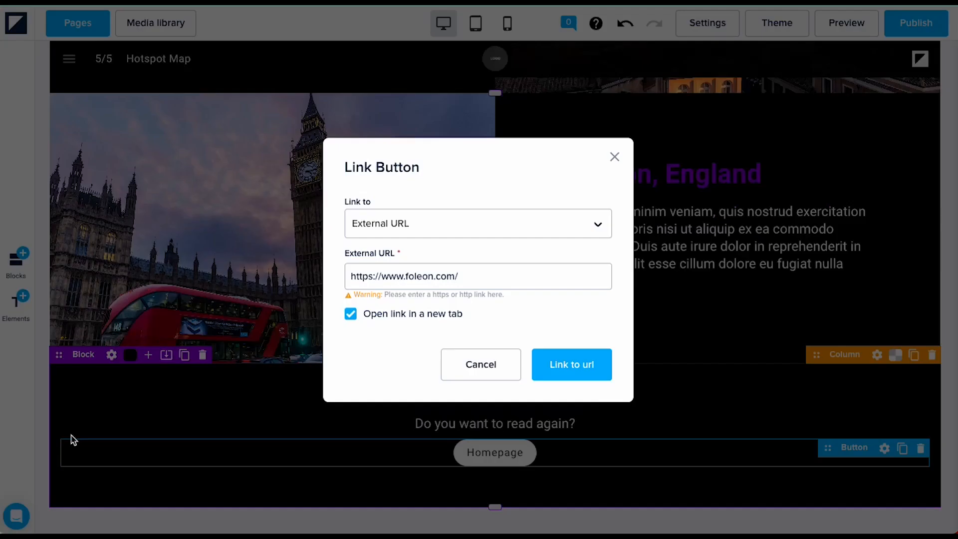
pyautogui.click(460, 223)
pyautogui.click(407, 286)
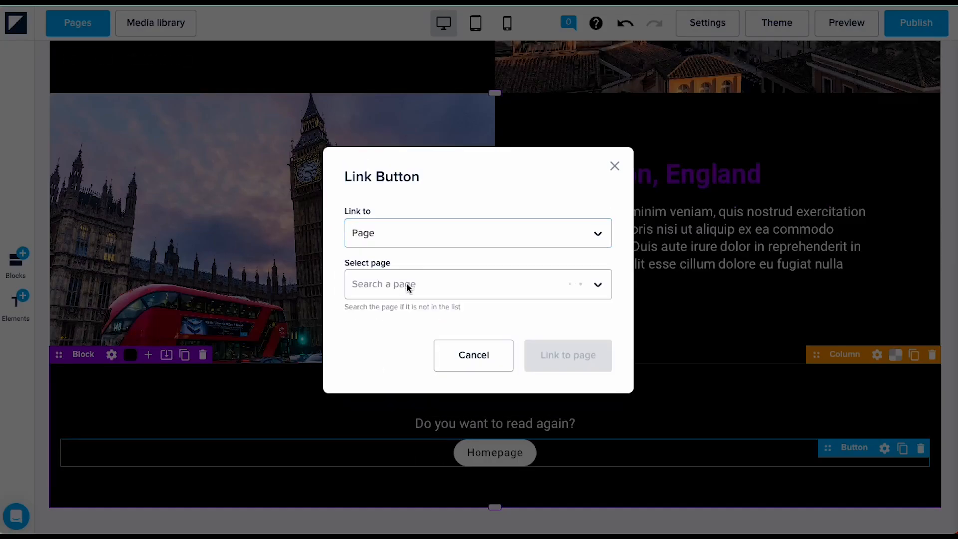
pyautogui.click(413, 324)
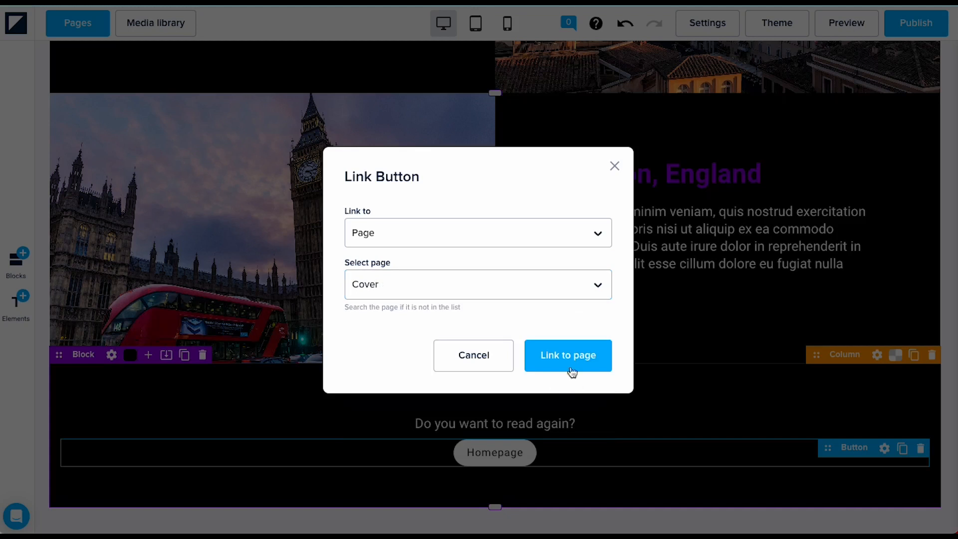
pyautogui.click(571, 370)
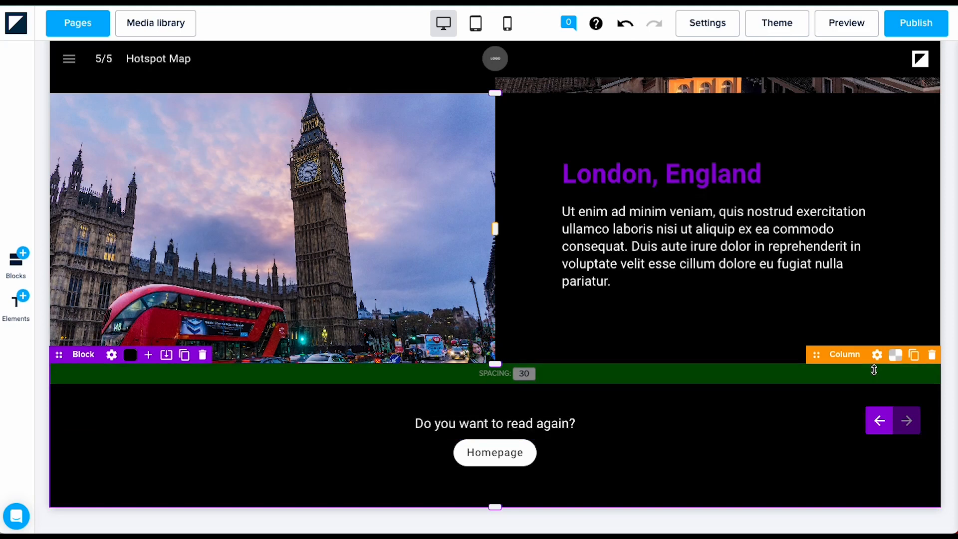
pyautogui.click(917, 357)
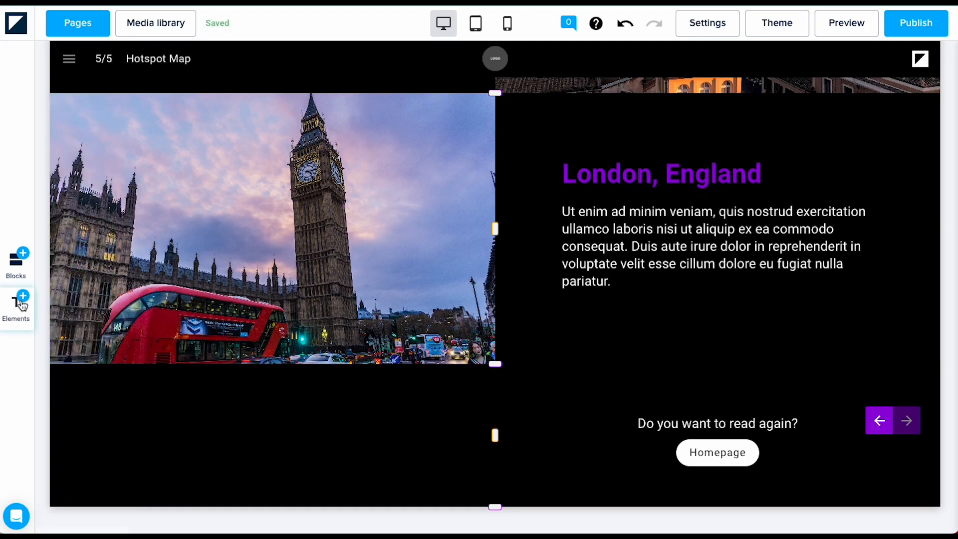
# Step: Insert logo-placeholder.png from Team > Education as an image in the bottom section
pyautogui.click(22, 305)
pyautogui.moveTo(270, 185); pyautogui.dragTo(299, 434)
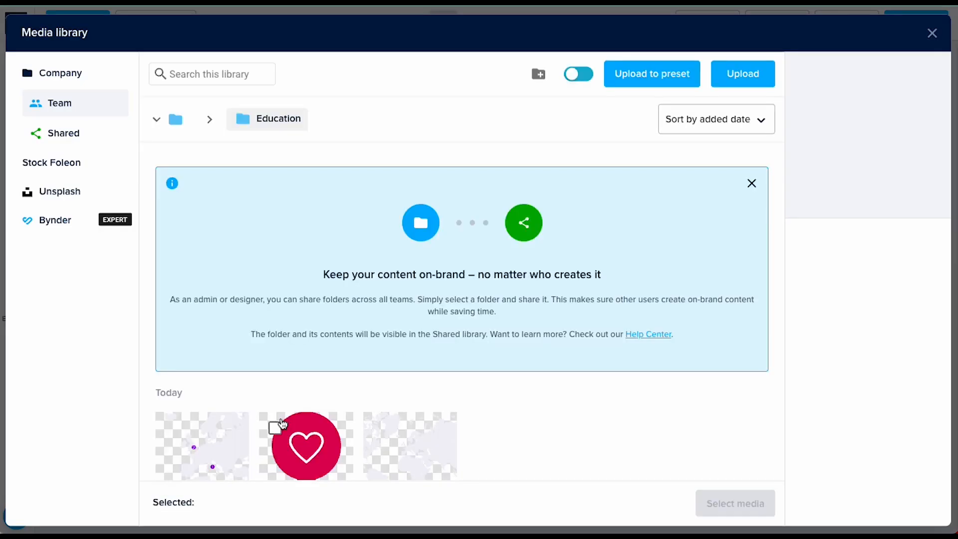
pyautogui.click(156, 119)
pyautogui.click(181, 145)
pyautogui.scroll(-5, 260, 398)
pyautogui.click(216, 356)
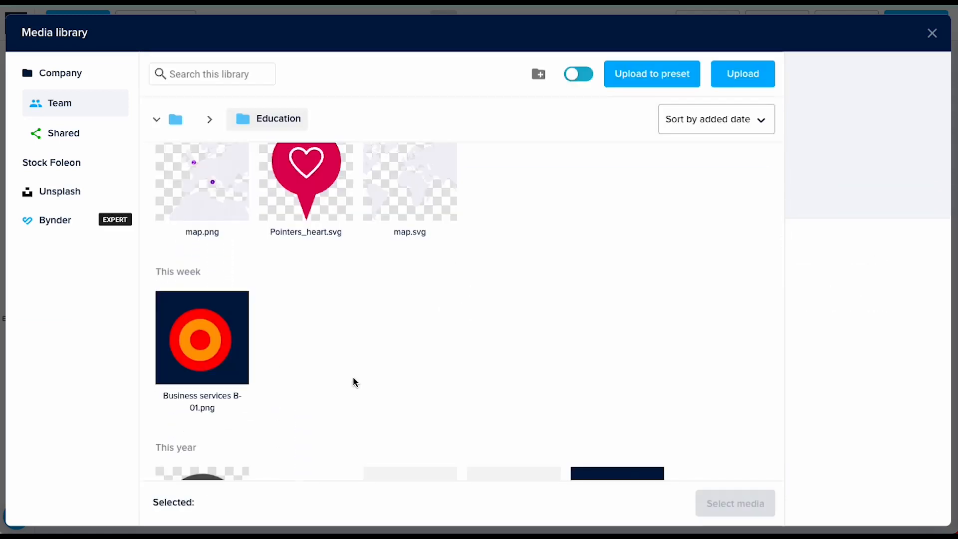
pyautogui.scroll(-4, 328, 353)
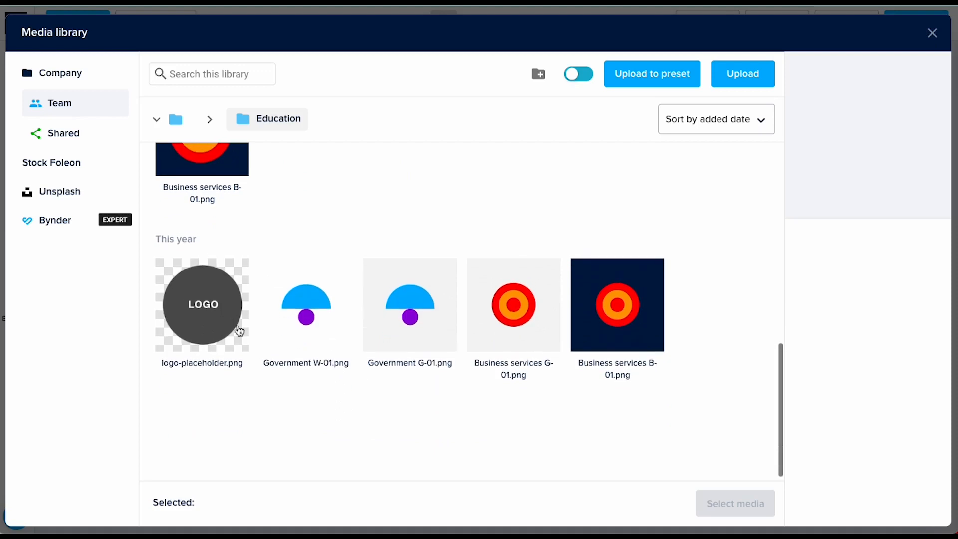
pyautogui.click(171, 274)
pyautogui.click(723, 495)
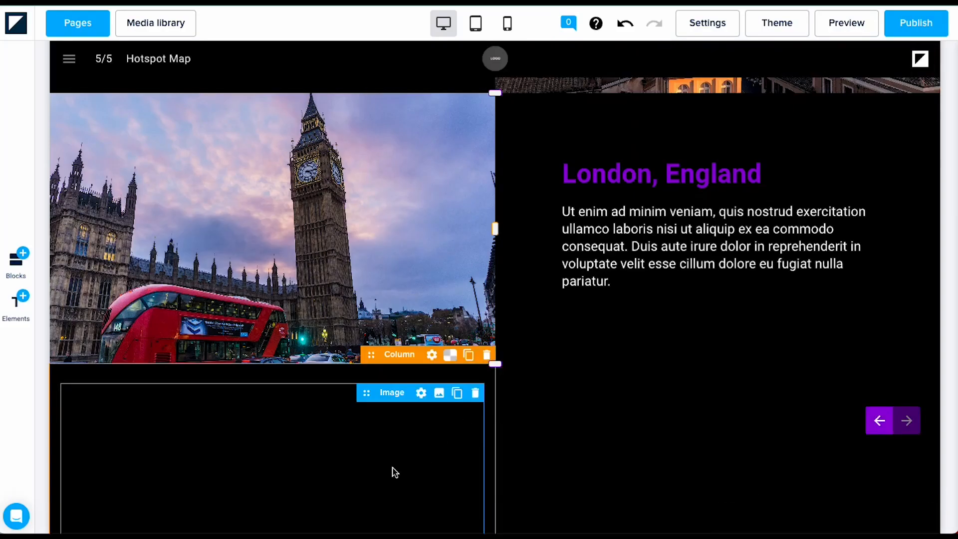
# Step: Shrink the LOGO image and delete the extra LOGO copy from the middle column
pyautogui.scroll(-5, 394, 472)
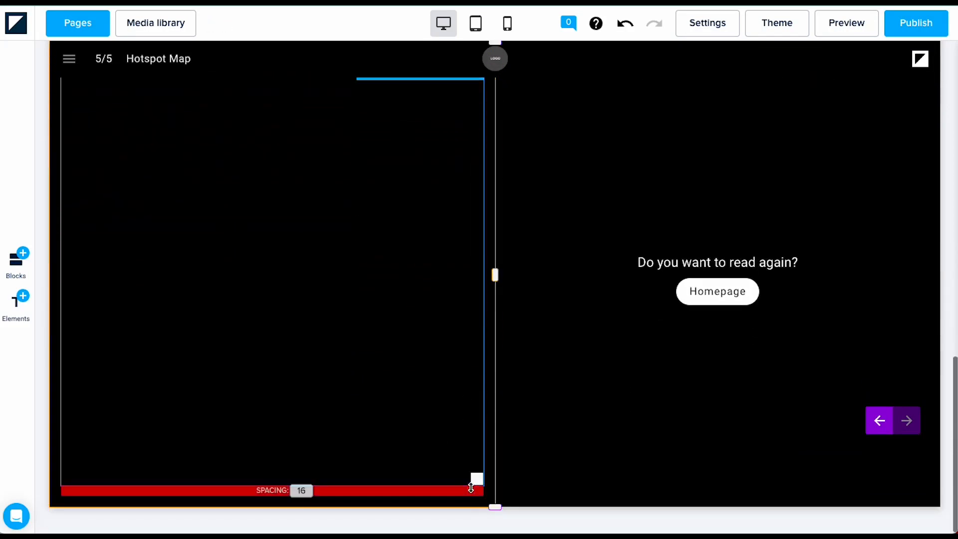
pyautogui.moveTo(463, 467); pyautogui.dragTo(133, 209)
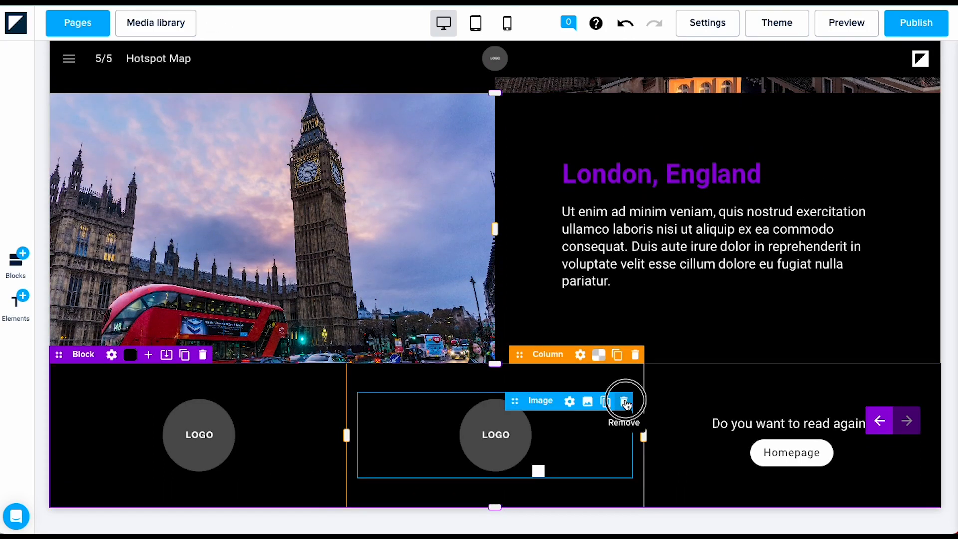
pyautogui.click(624, 402)
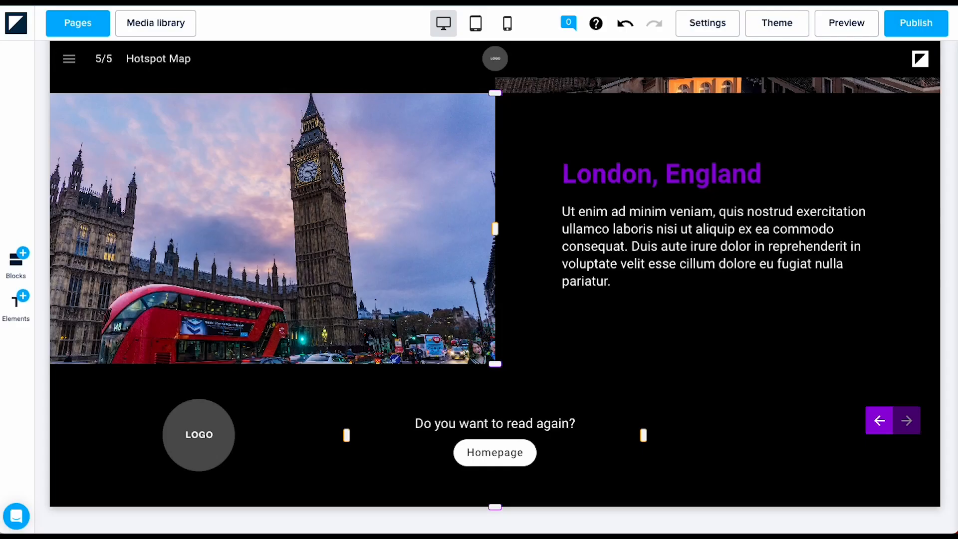
# Step: Copy the heading text into the right column and change it to 'Contact Us:'
pyautogui.click(605, 423)
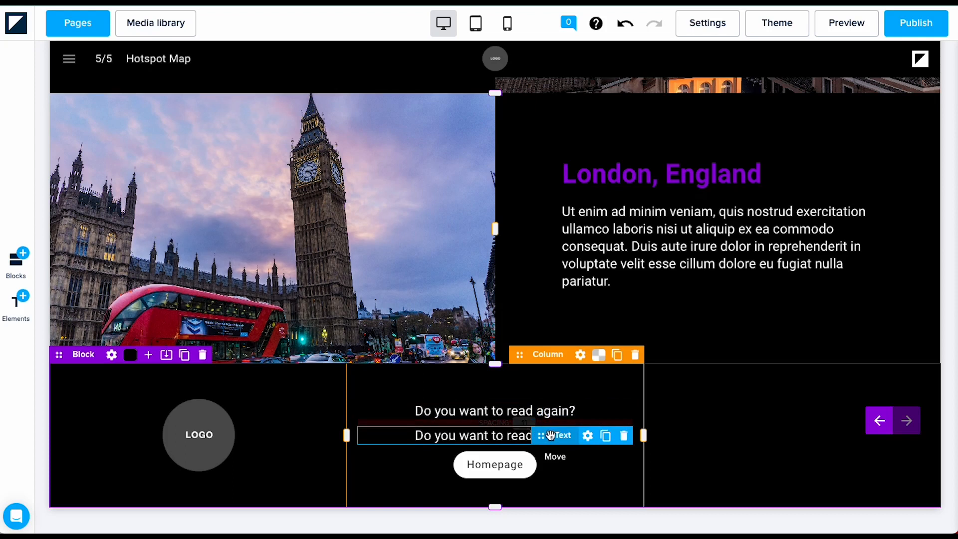
pyautogui.moveTo(627, 435); pyautogui.dragTo(728, 434)
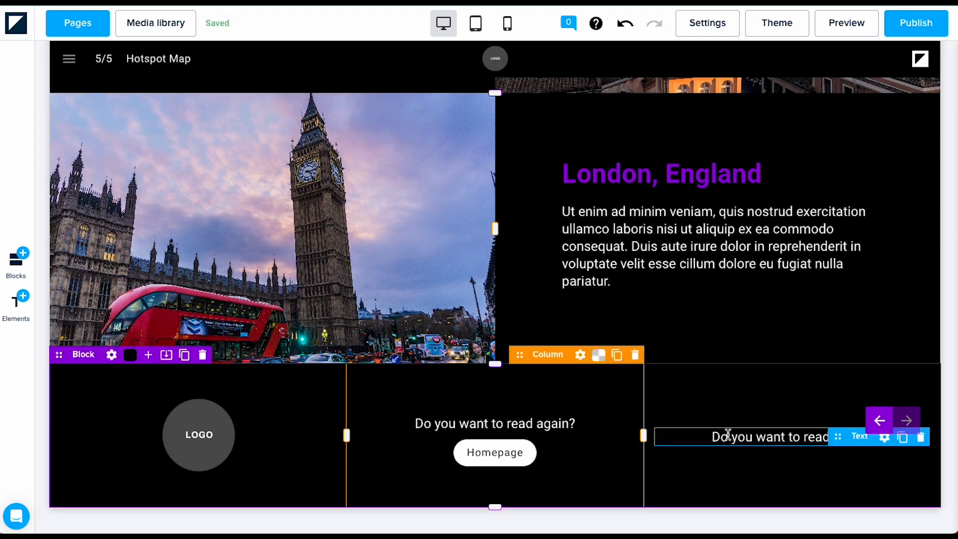
pyautogui.click(722, 436)
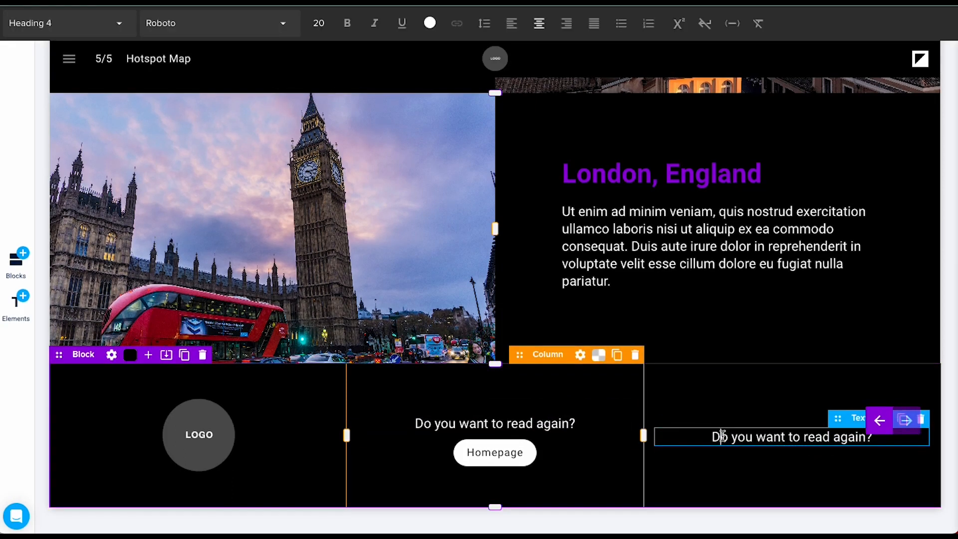
pyautogui.hotkey('ctrl', 'a')
pyautogui.write('Contact')
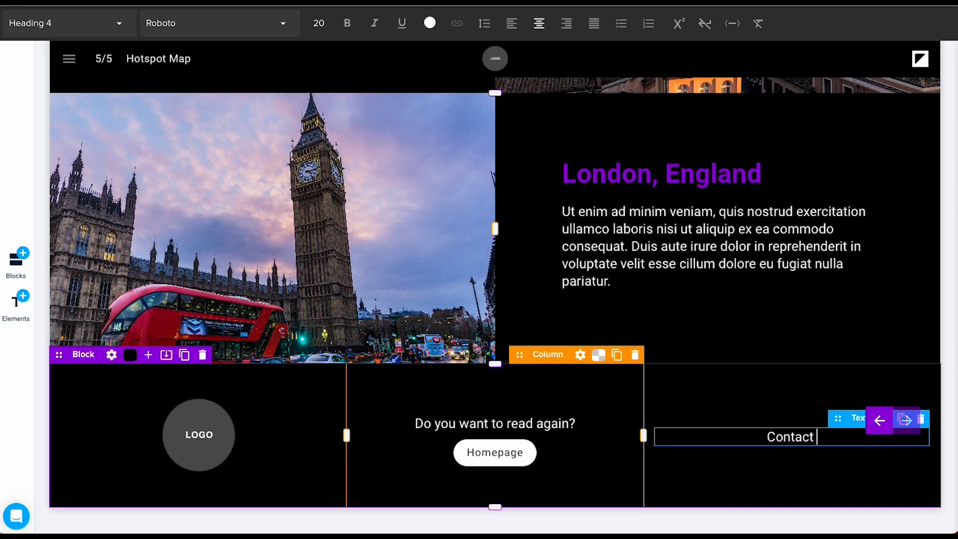
pyautogui.write(' Us:')
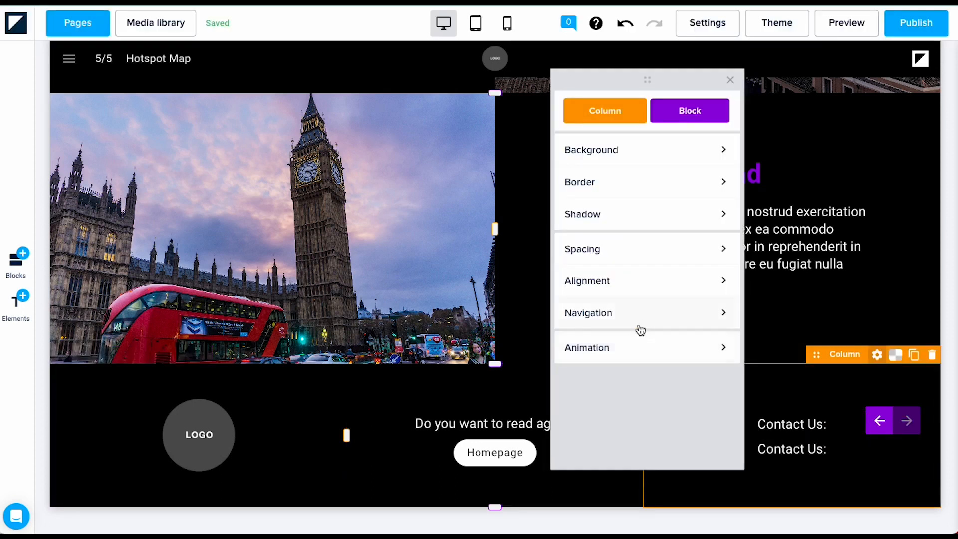
# Step: Set the right column's horizontal alignment to Left
pyautogui.click(625, 287)
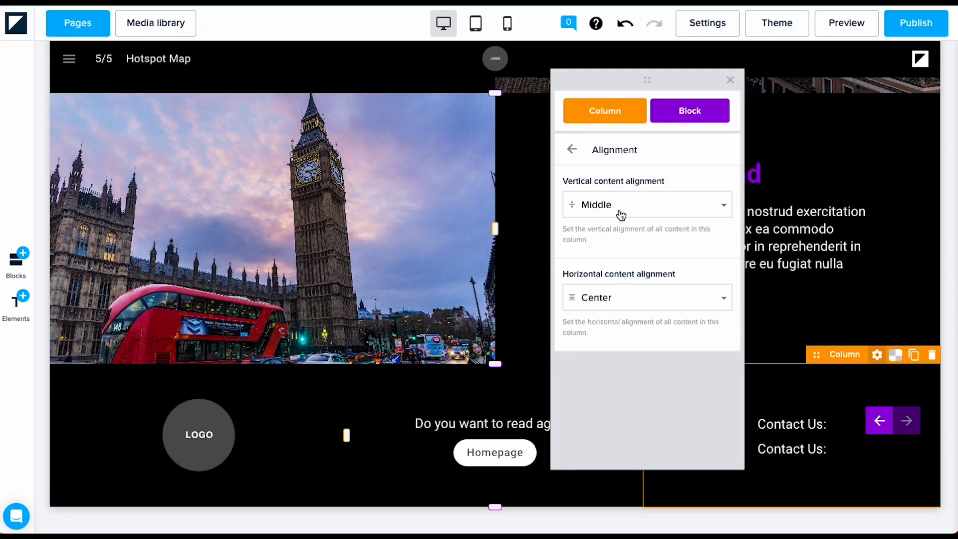
pyautogui.click(617, 298)
pyautogui.click(612, 340)
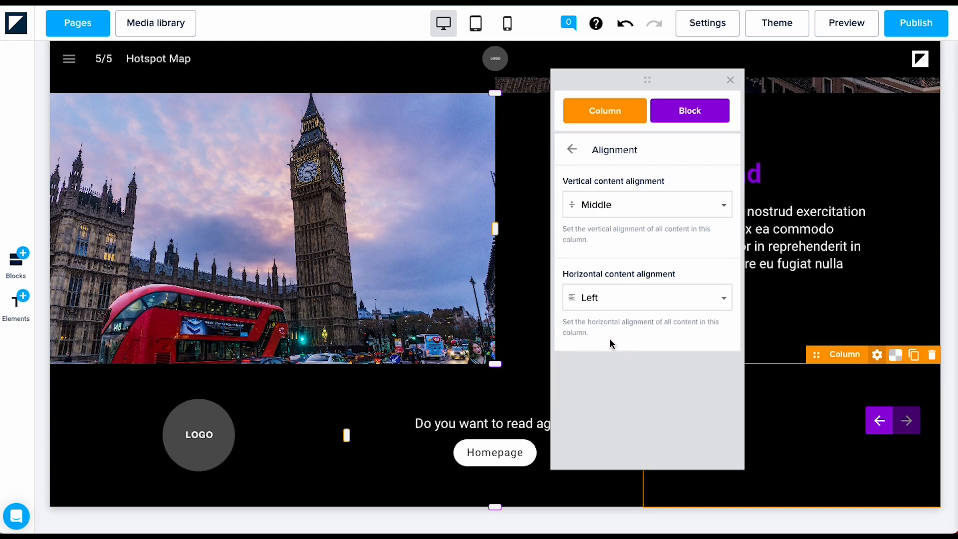
pyautogui.click(800, 488)
# Step: Change the duplicate text to 'Telephone', then add a copy of it reading 'Email'
pyautogui.click(717, 455)
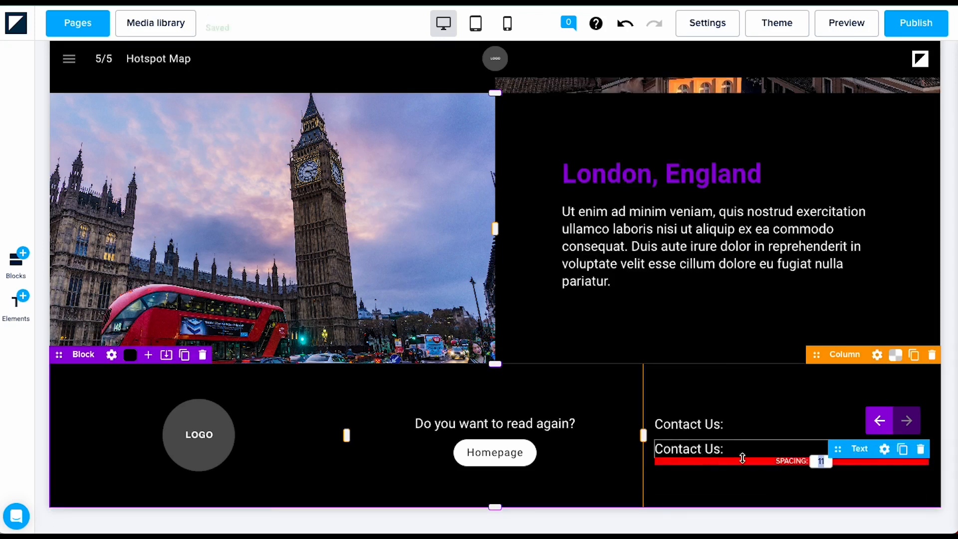
pyautogui.click(725, 450)
pyautogui.moveTo(725, 450); pyautogui.dragTo(628, 452)
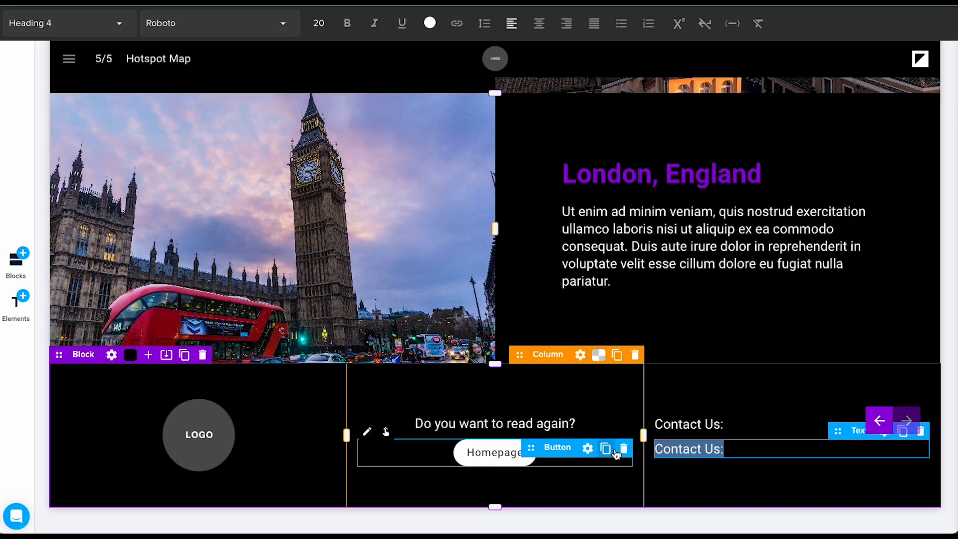
pyautogui.press('BackSpace')
pyautogui.write('Telephone')
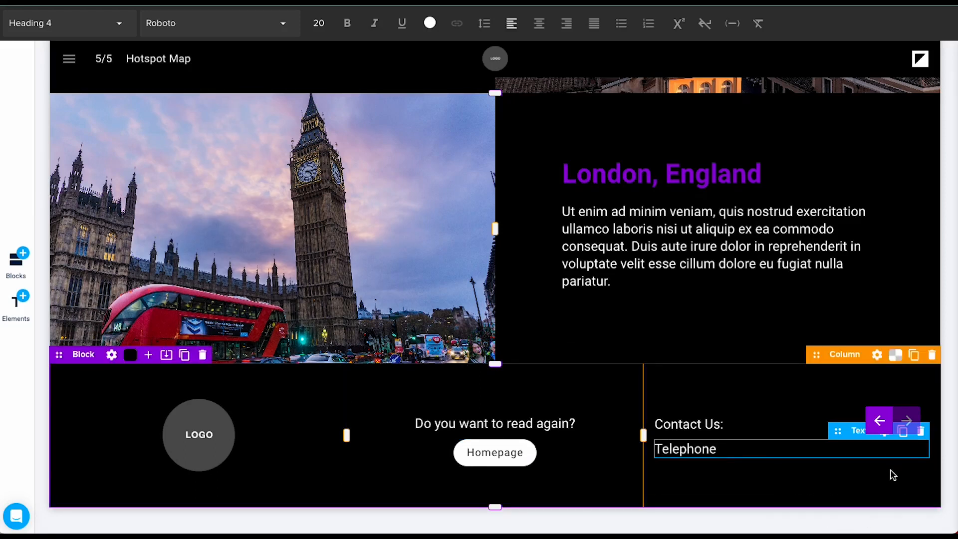
pyautogui.scroll(1, 892, 473)
pyautogui.click(907, 467)
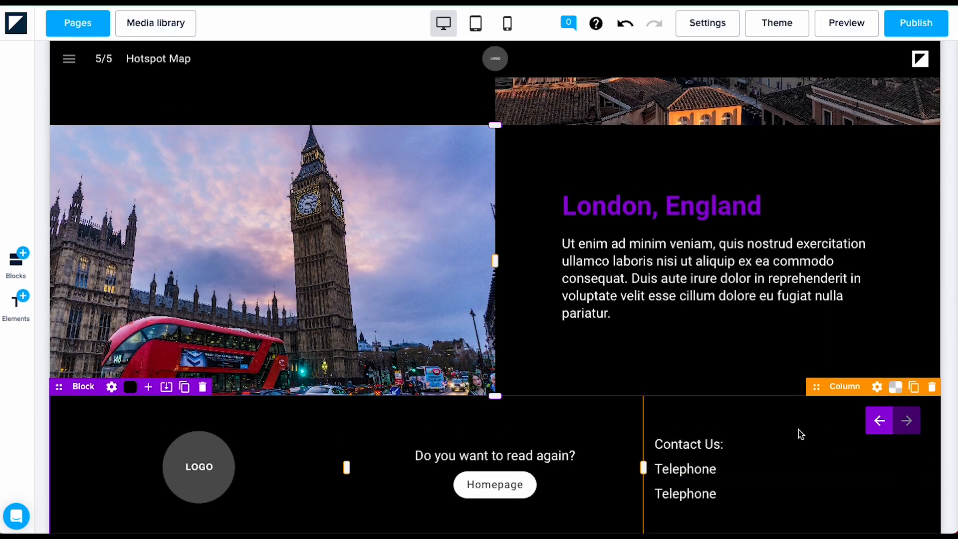
pyautogui.scroll(-1, 748, 444)
pyautogui.click(723, 459)
pyautogui.moveTo(725, 460); pyautogui.dragTo(575, 465)
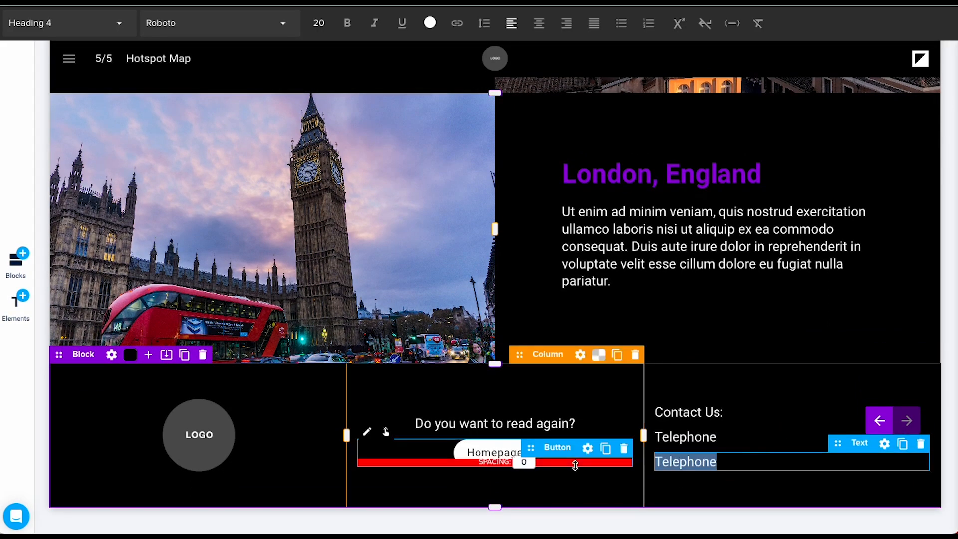
pyautogui.write('Email')
# Step: Make the Telephone and Email lines white Paragraph text
pyautogui.click(687, 437)
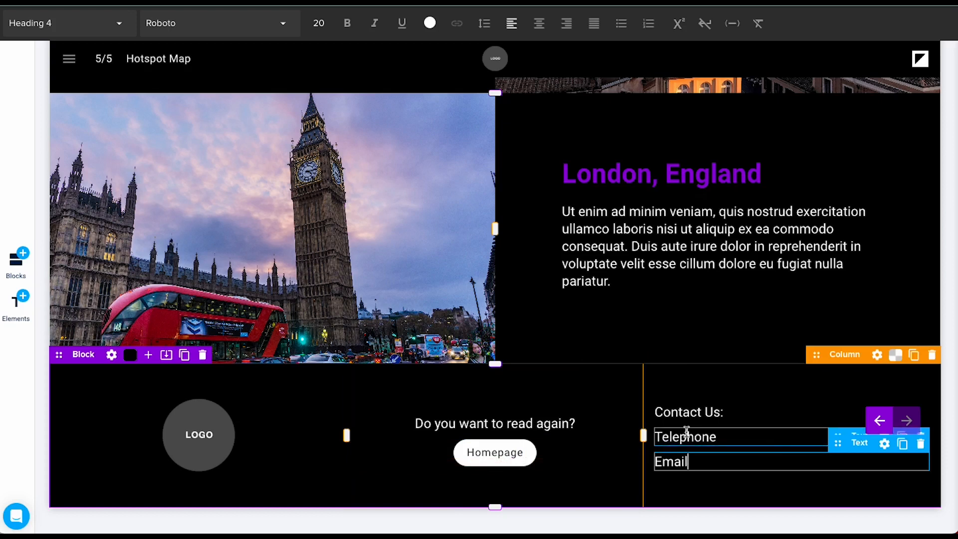
pyautogui.click(118, 26)
pyautogui.click(62, 156)
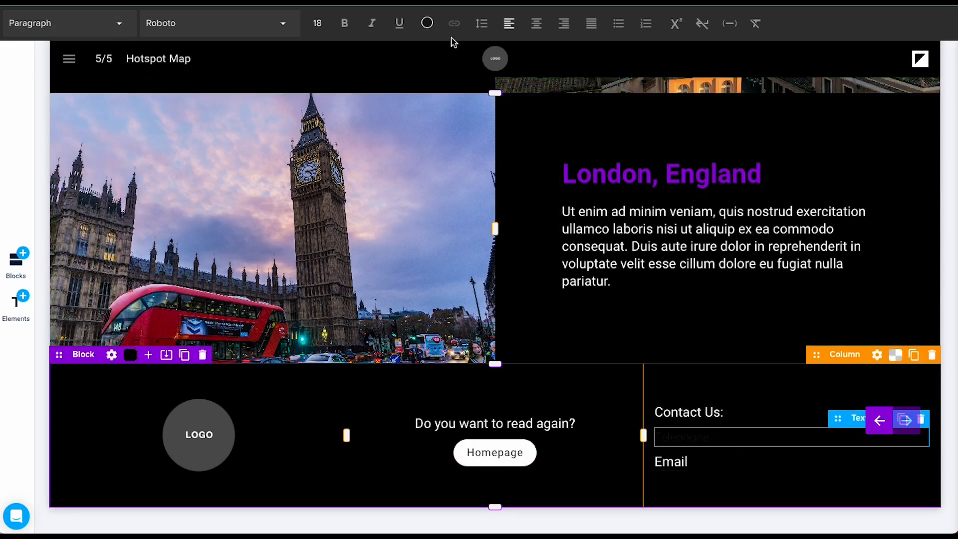
pyautogui.click(427, 23)
pyautogui.click(463, 229)
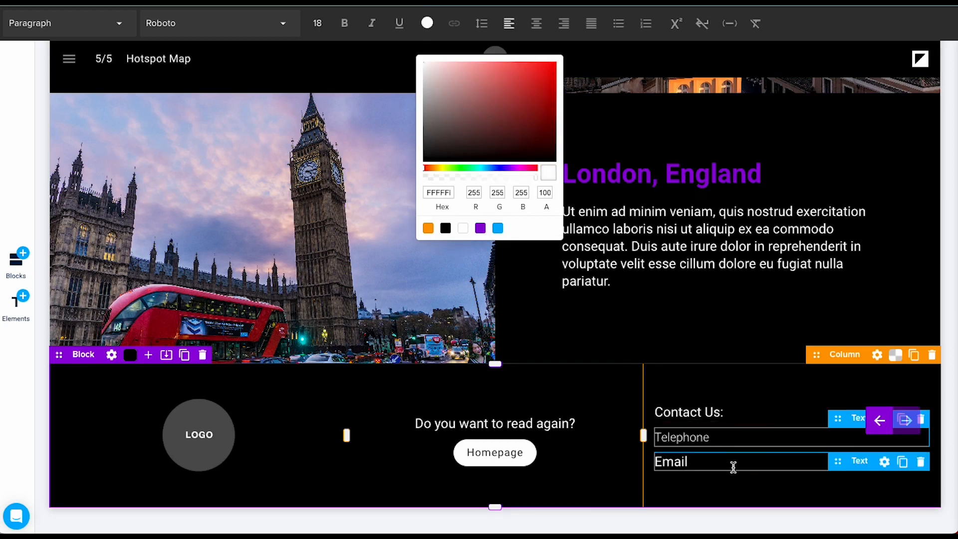
pyautogui.click(691, 461)
pyautogui.click(114, 25)
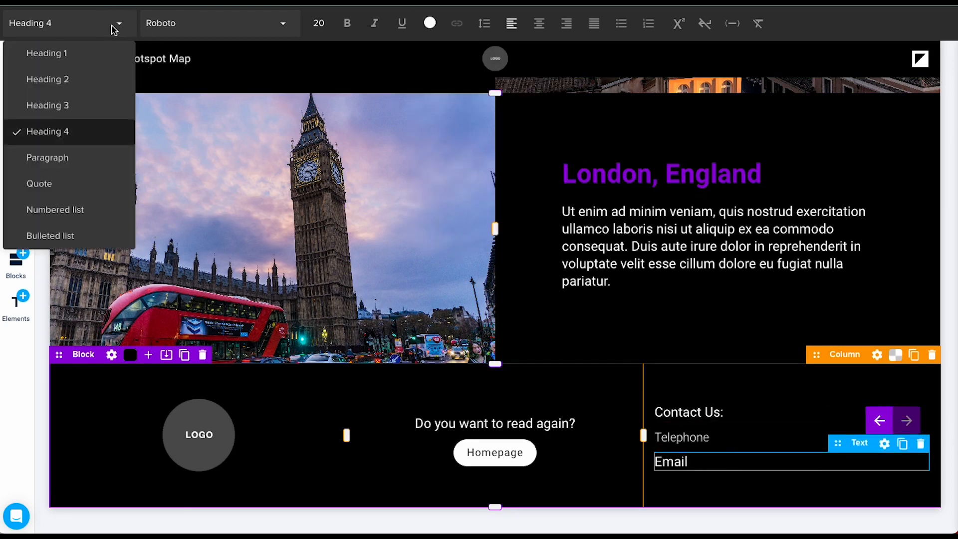
pyautogui.click(54, 157)
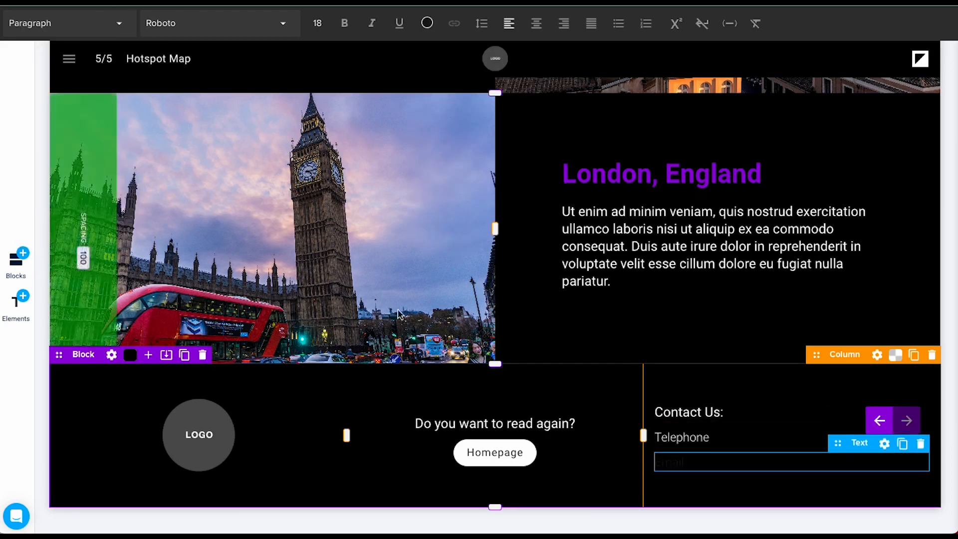
pyautogui.click(427, 23)
pyautogui.click(462, 228)
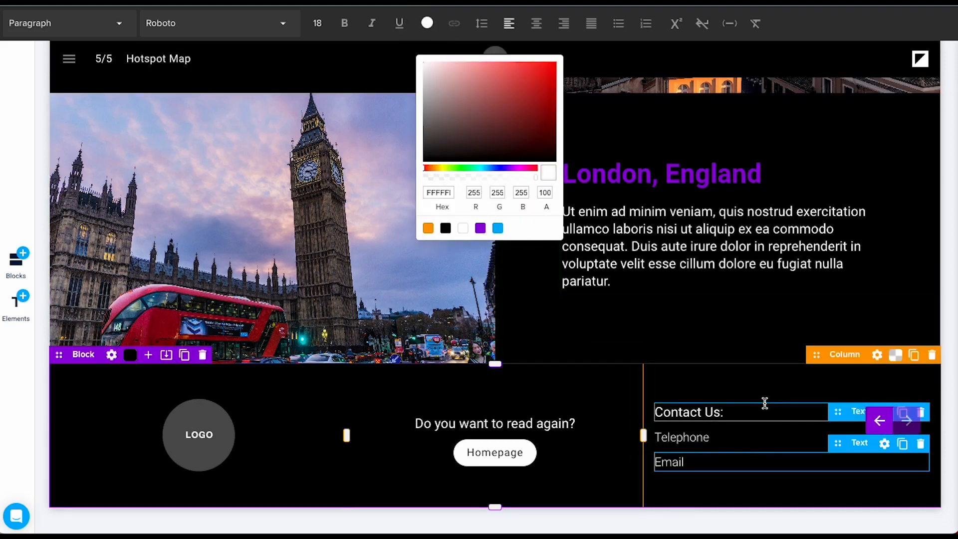
pyautogui.click(746, 389)
pyautogui.click(687, 437)
pyautogui.doubleClick(689, 437)
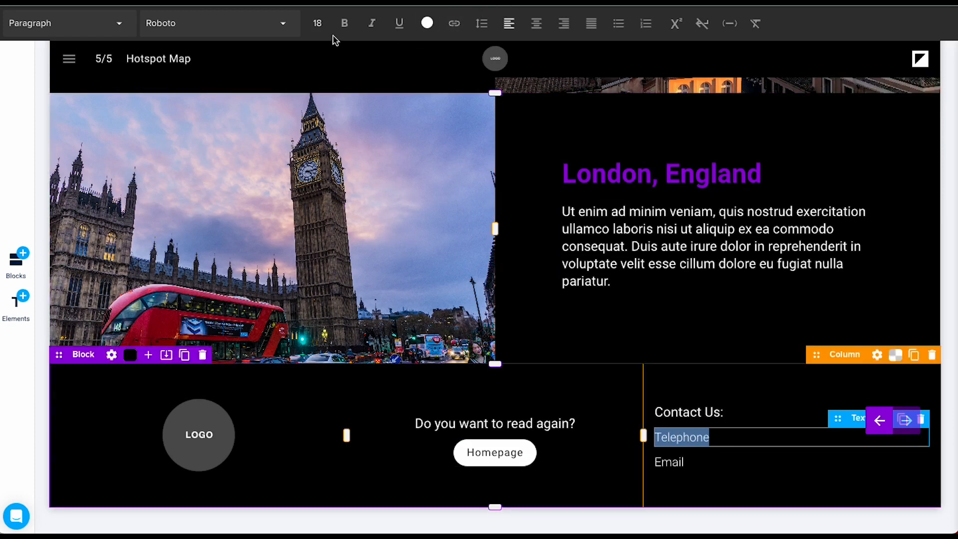
# Step: Link the word Telephone to the external URL tel:999 and recolour the link white
pyautogui.click(454, 25)
pyautogui.click(493, 233)
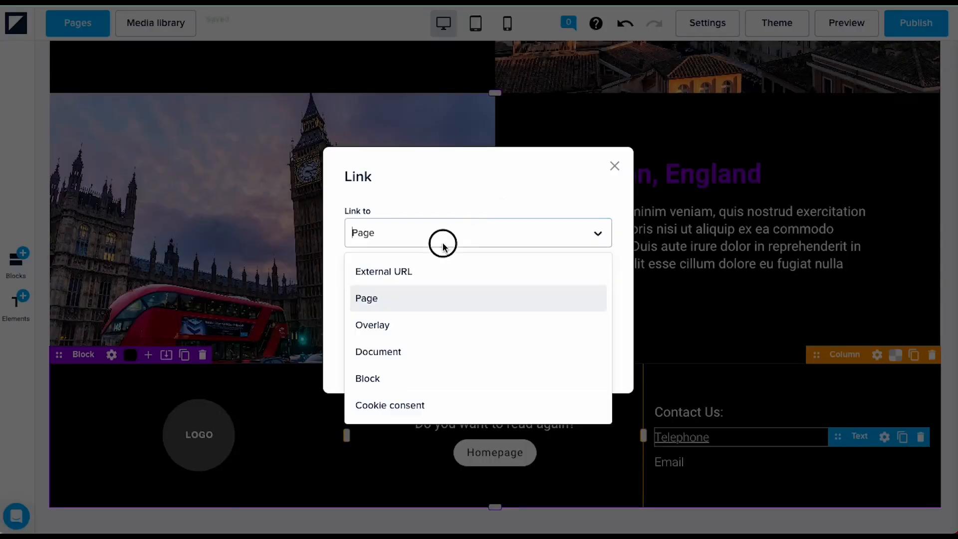
pyautogui.click(428, 272)
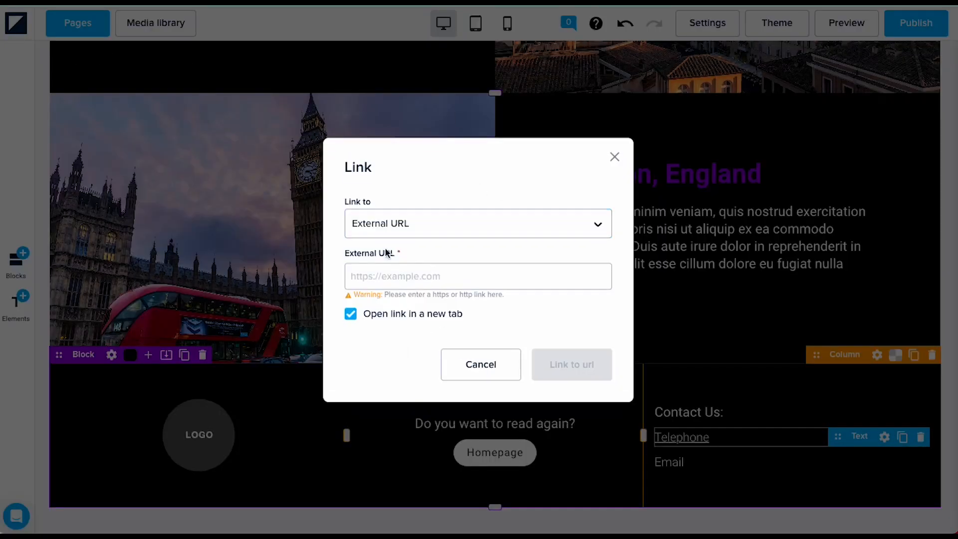
pyautogui.click(444, 277)
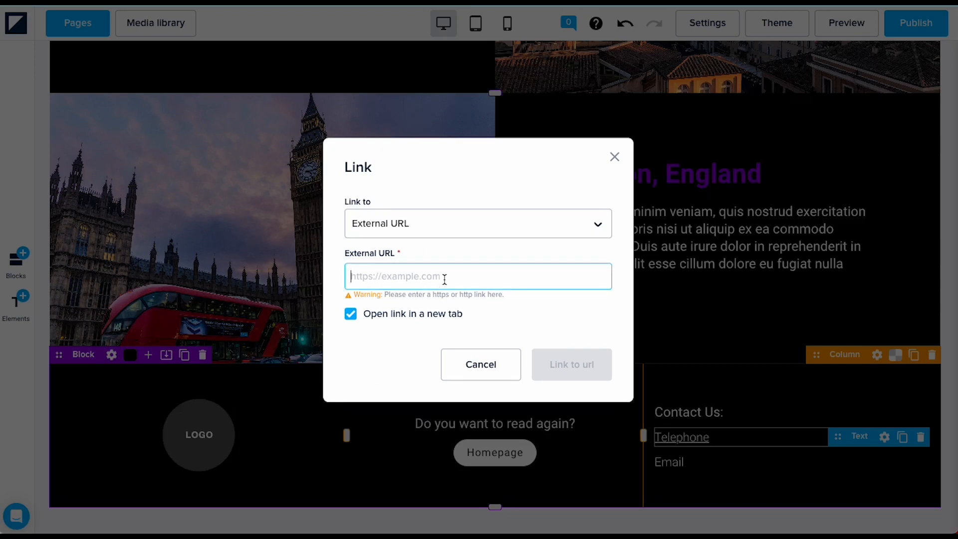
pyautogui.write('tel:')
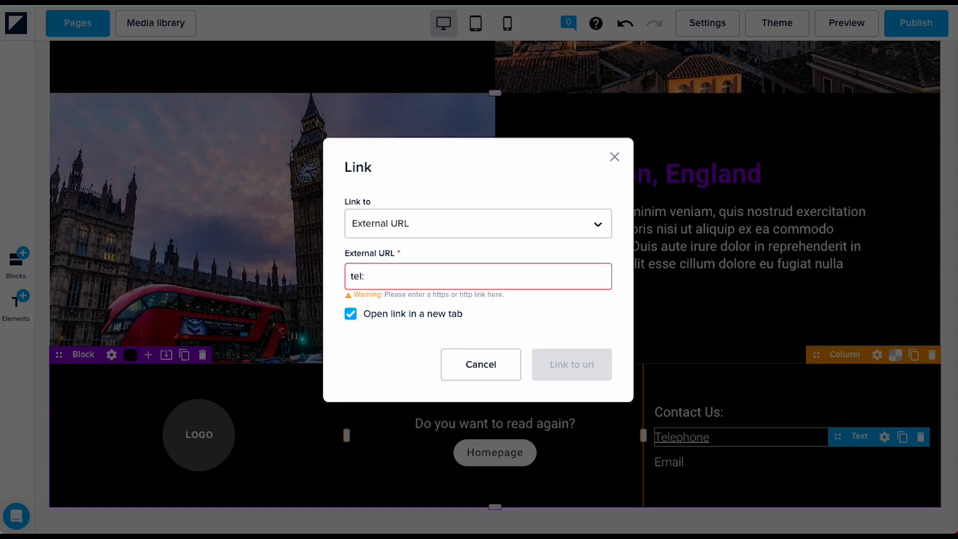
pyautogui.write('9999999')
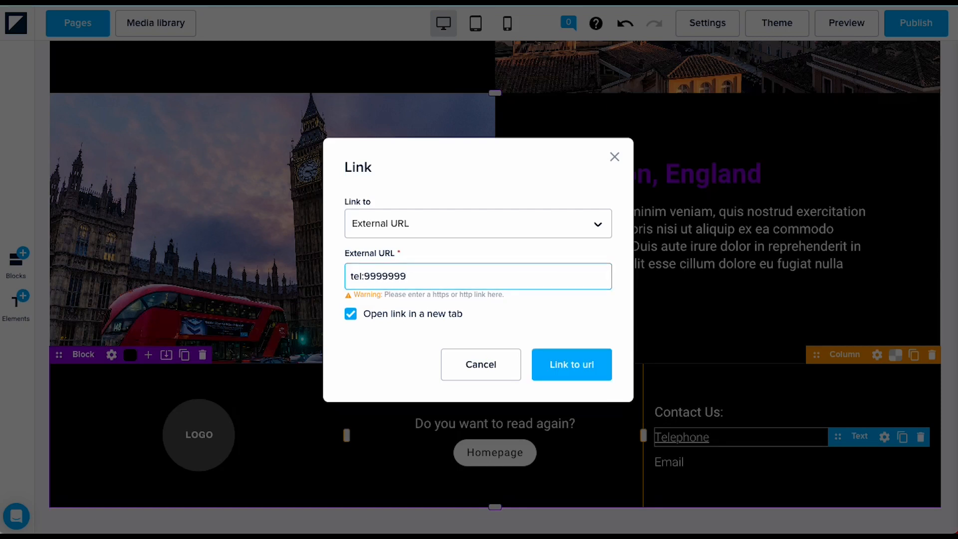
pyautogui.click(568, 369)
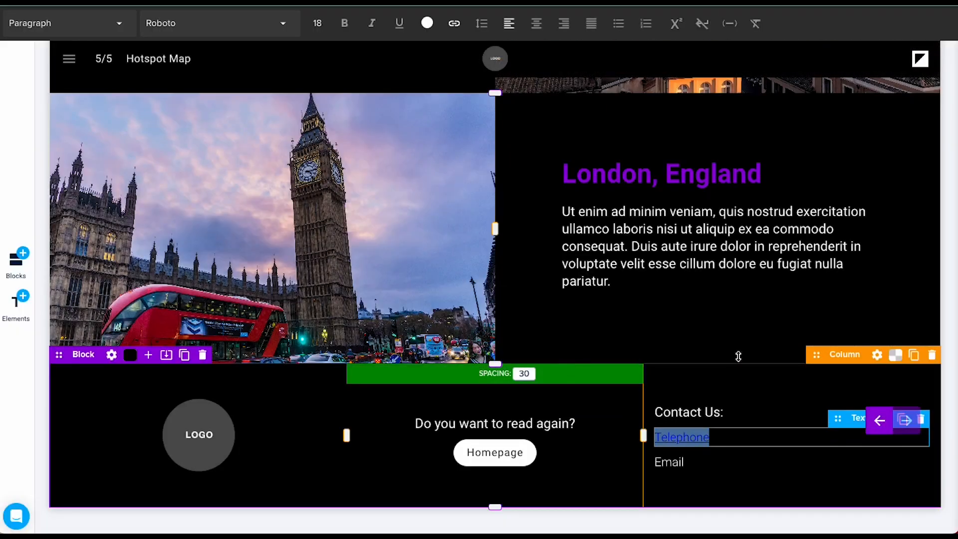
pyautogui.moveTo(681, 432)
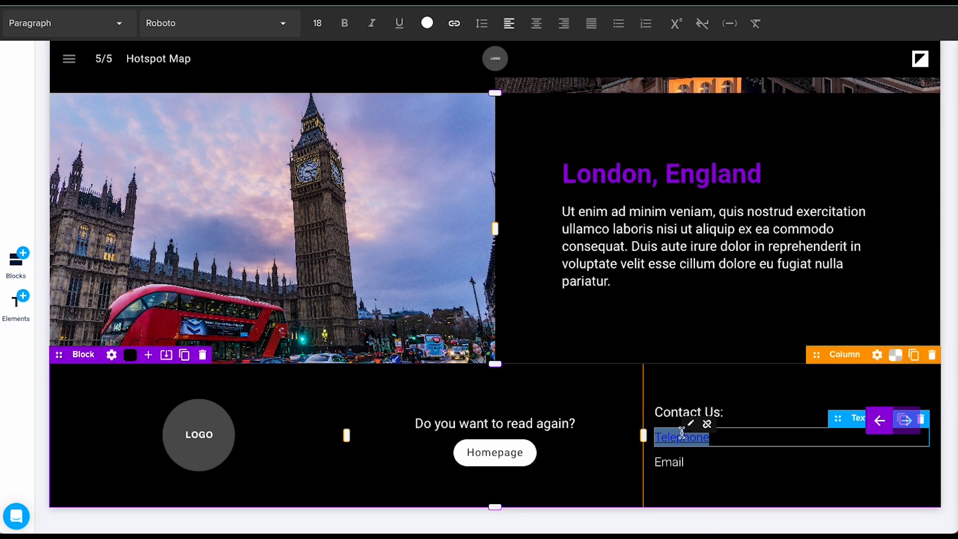
pyautogui.click(427, 23)
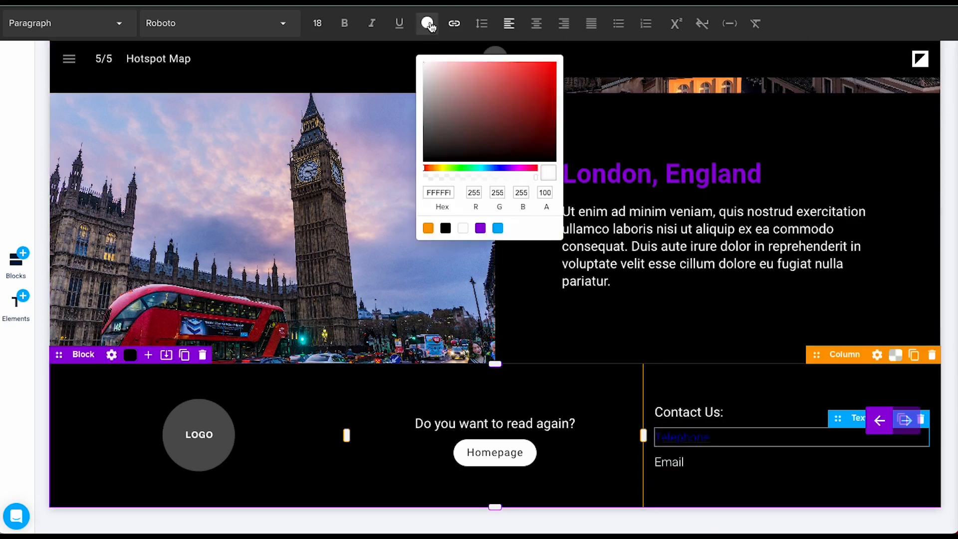
pyautogui.click(464, 229)
pyautogui.click(674, 396)
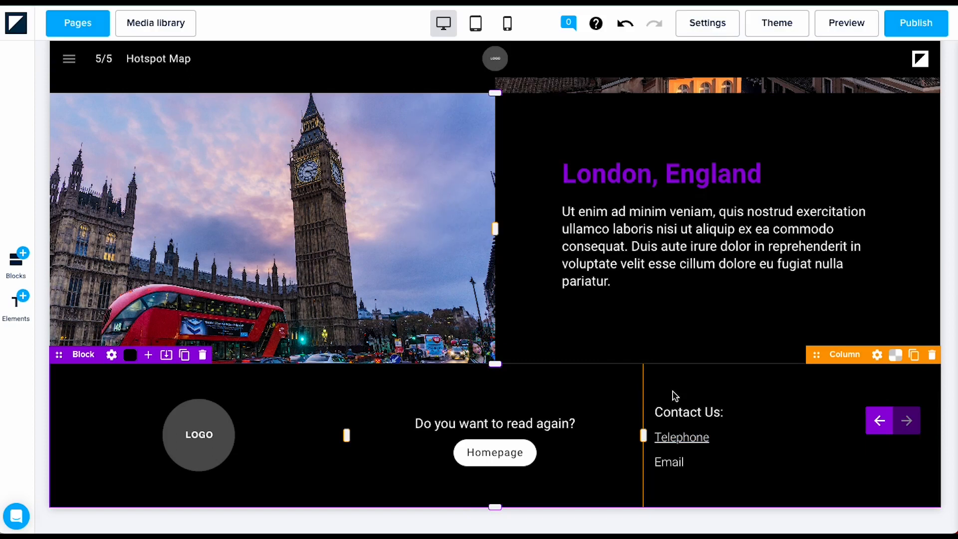
pyautogui.click(703, 461)
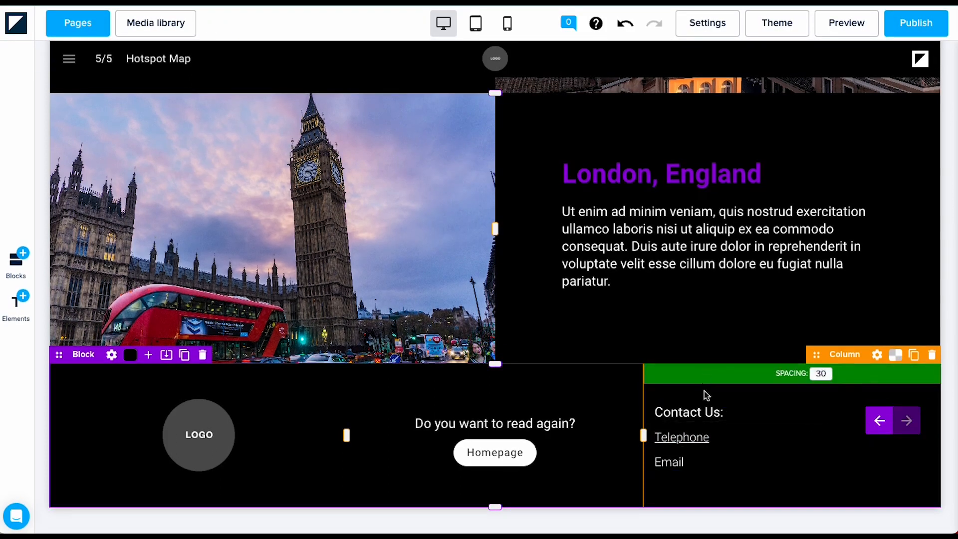
# Step: Link the word Email to the contact's e-mail address as an external URL and make it white
pyautogui.click(700, 464)
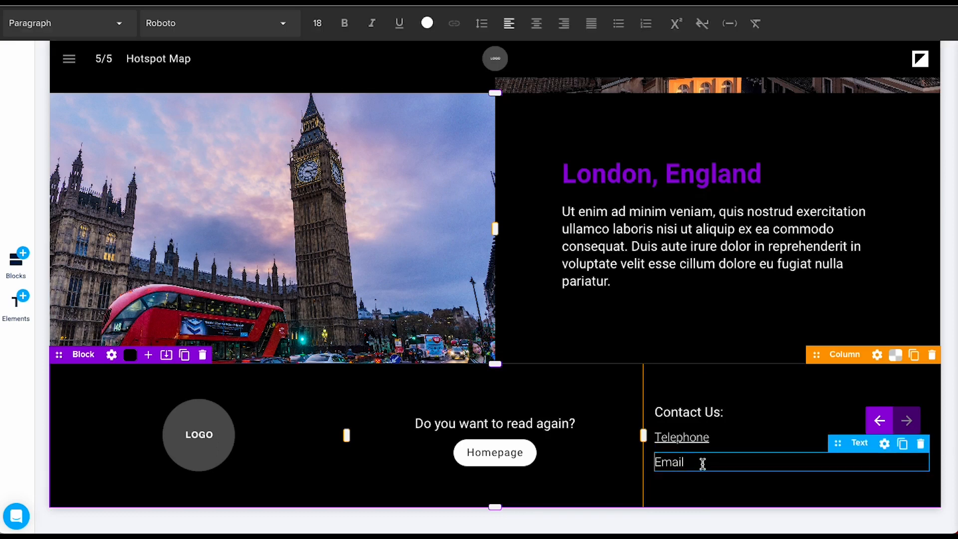
pyautogui.doubleClick(702, 463)
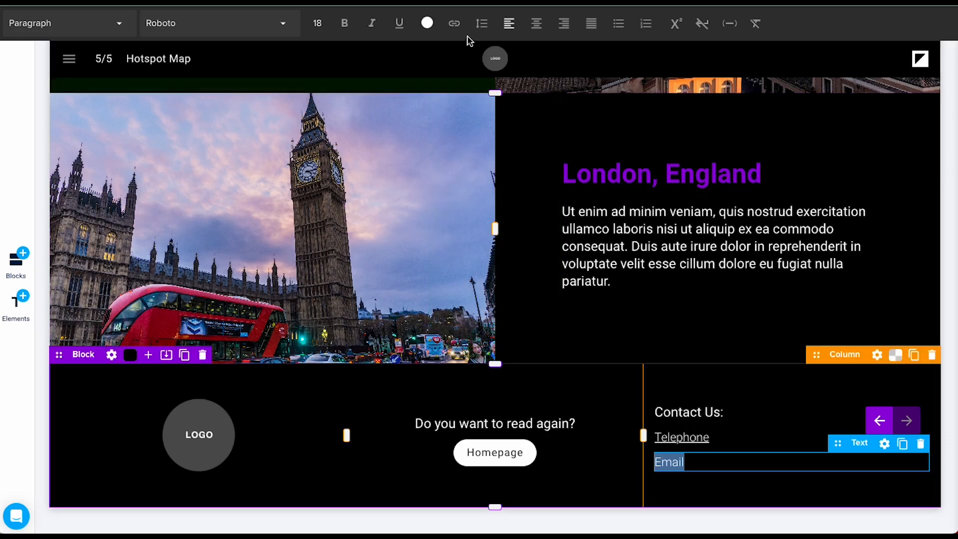
pyautogui.click(455, 25)
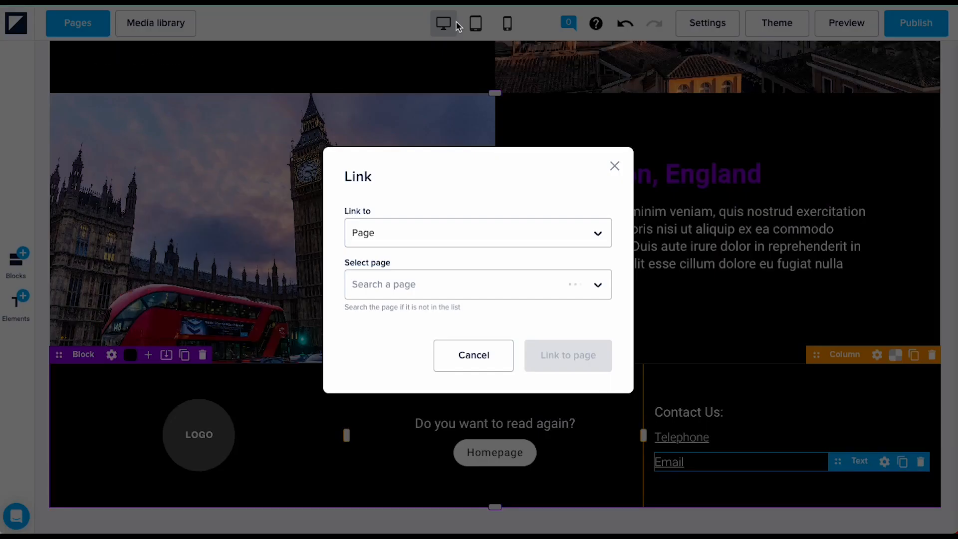
pyautogui.click(385, 293)
pyautogui.click(386, 236)
pyautogui.click(390, 270)
pyautogui.click(389, 279)
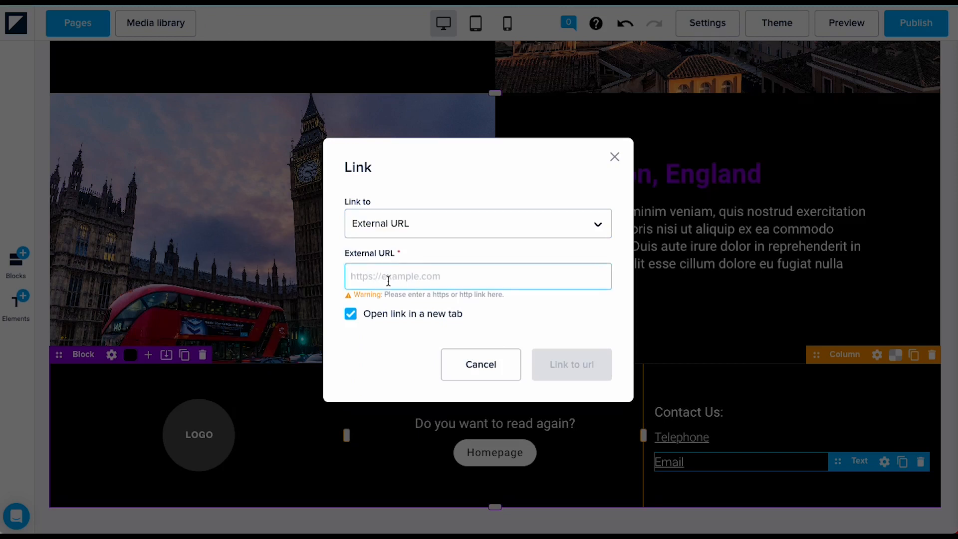
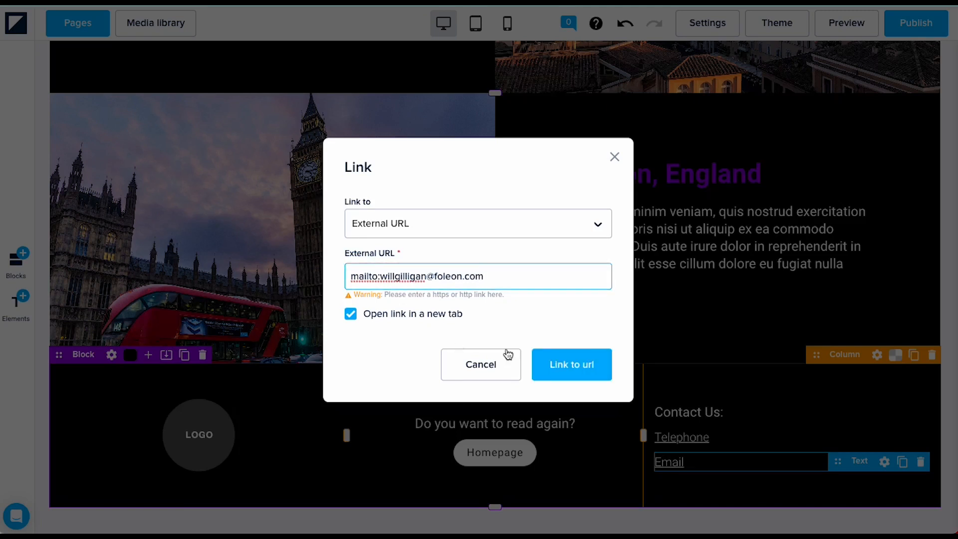
pyautogui.click(574, 365)
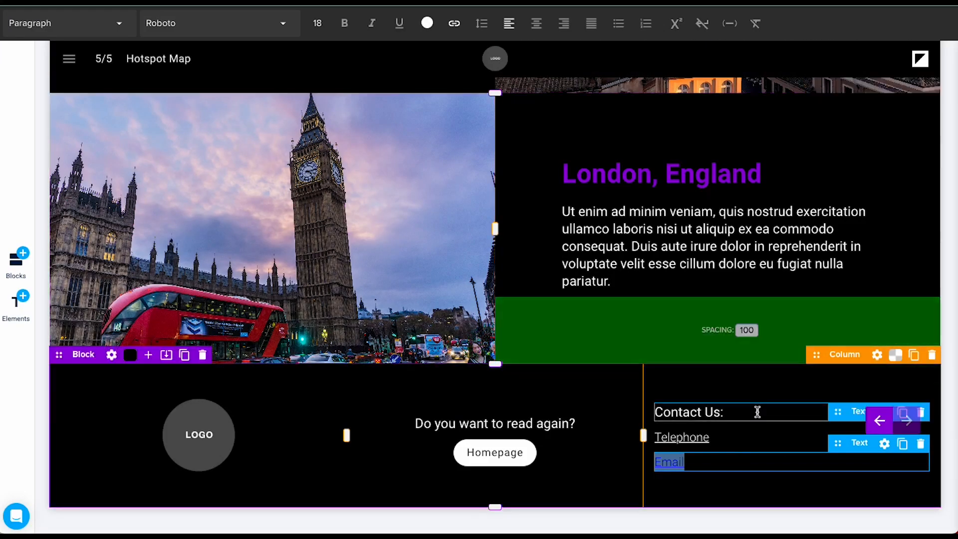
pyautogui.click(427, 23)
pyautogui.click(463, 228)
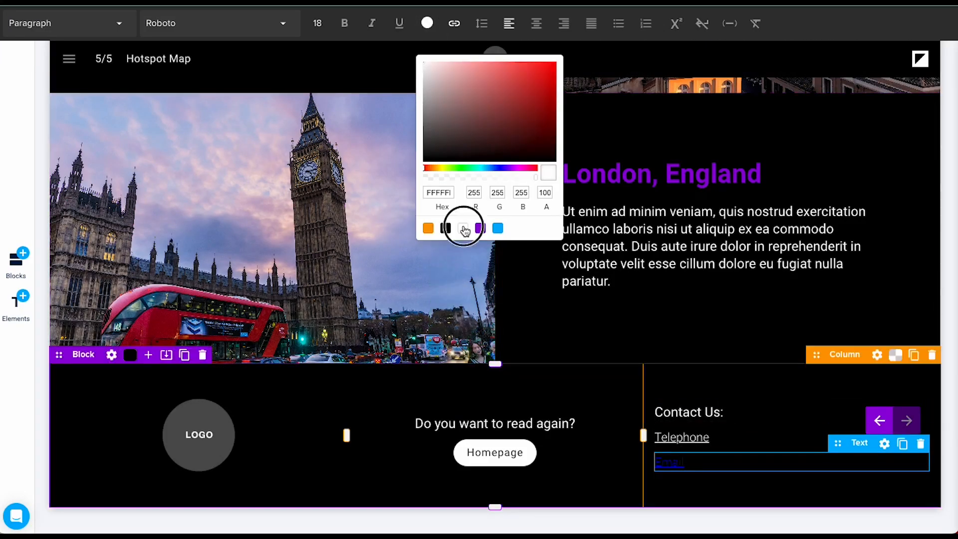
pyautogui.click(606, 484)
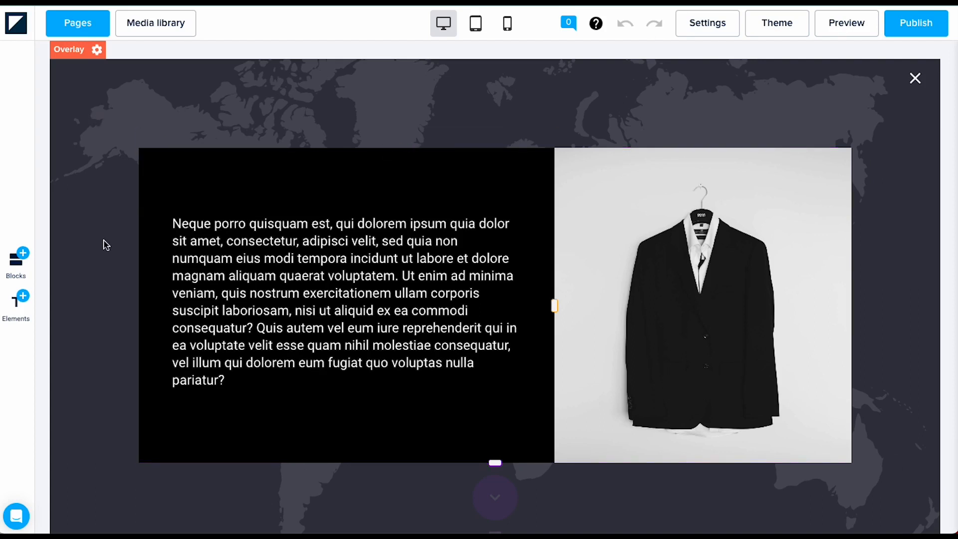
# Step: Open the hotspot's overlay, with its placeholder paragraph and suit-jacket photo, for editing
pyautogui.moveTo(143, 358)
# Step: Set the overlay background alpha to 0 and the colour behind the overlay to white at 50% opacity
pyautogui.click(97, 49)
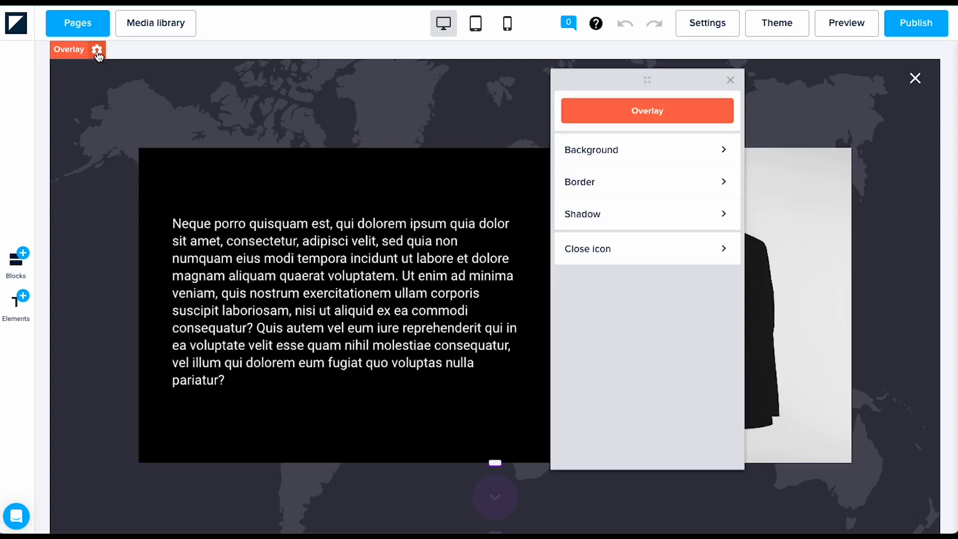
pyautogui.click(658, 158)
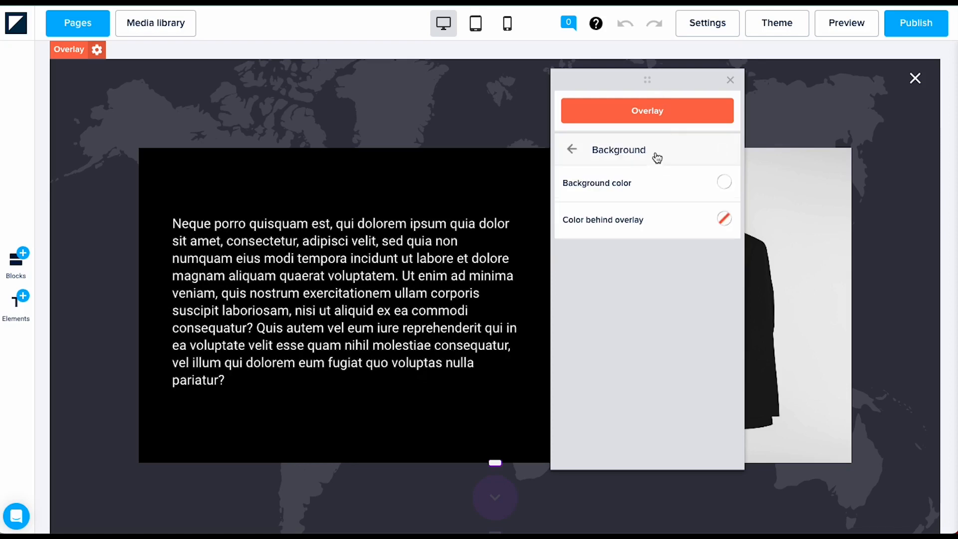
pyautogui.click(724, 183)
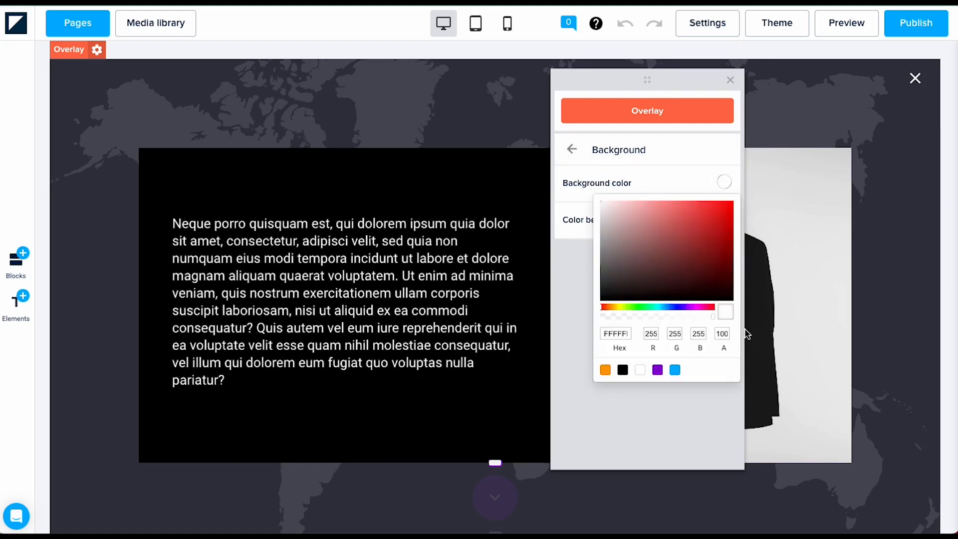
pyautogui.doubleClick(723, 334)
pyautogui.write('0')
pyautogui.click(677, 413)
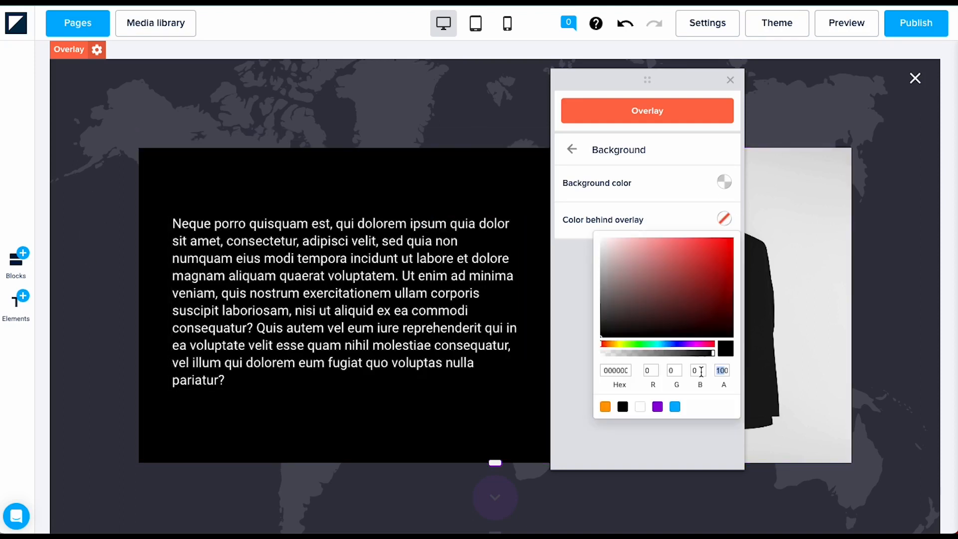
pyautogui.write('0')
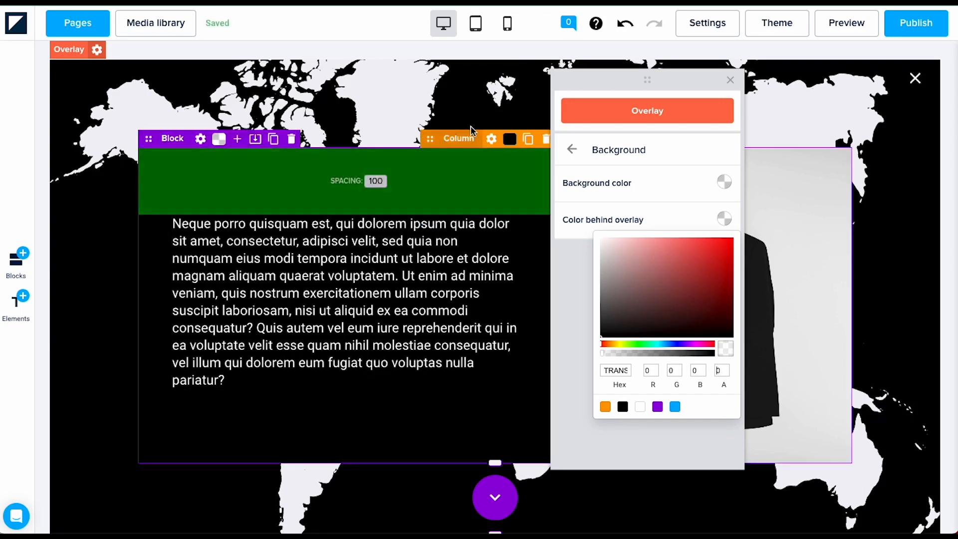
pyautogui.click(640, 407)
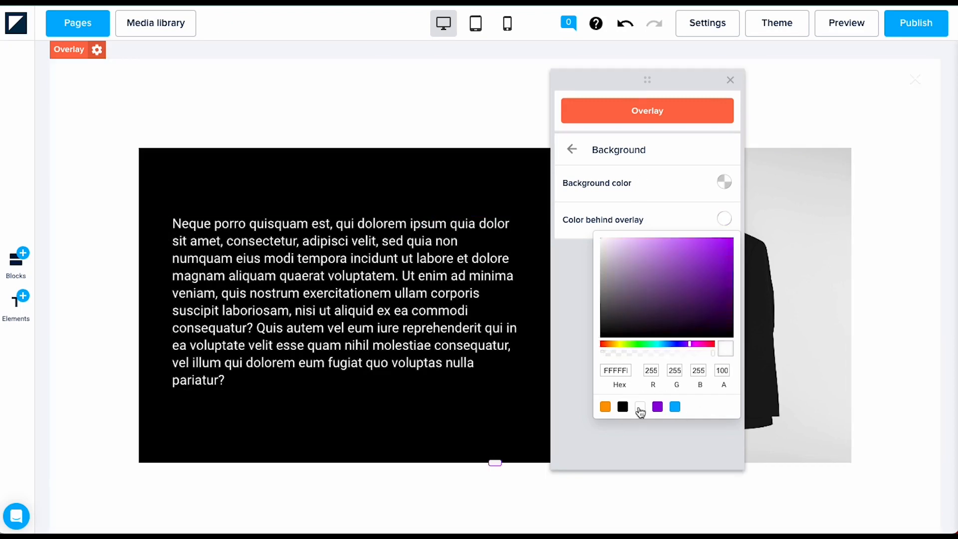
pyautogui.doubleClick(727, 369)
pyautogui.write('0')
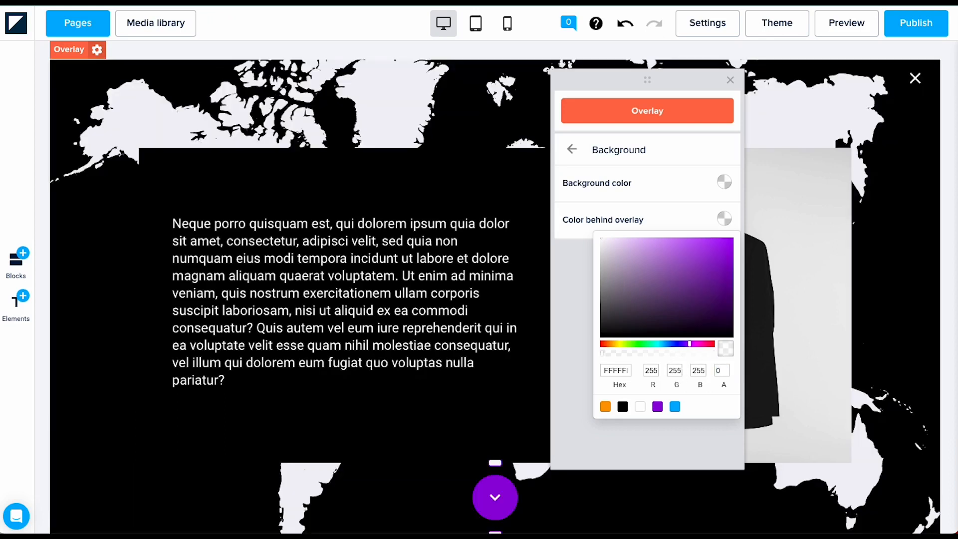
pyautogui.write('5')
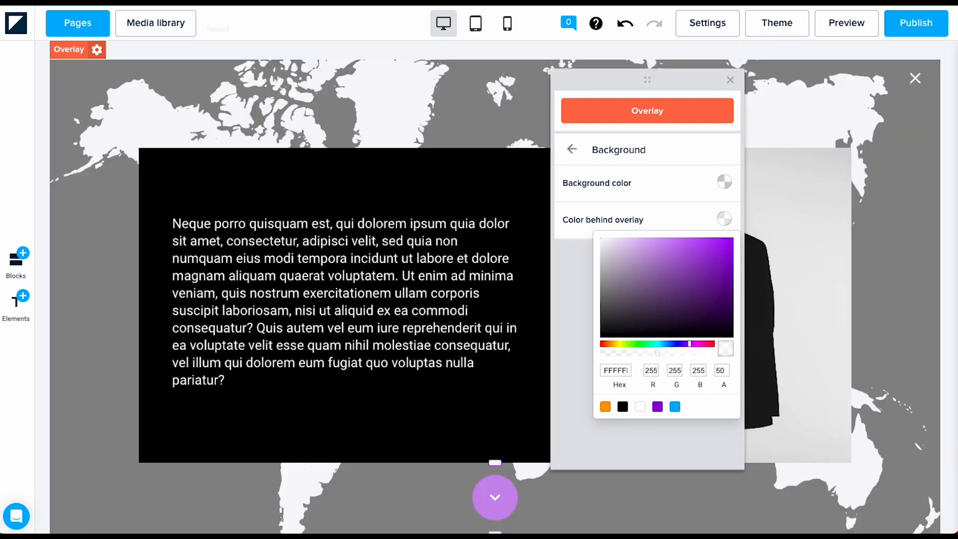
pyautogui.click(570, 350)
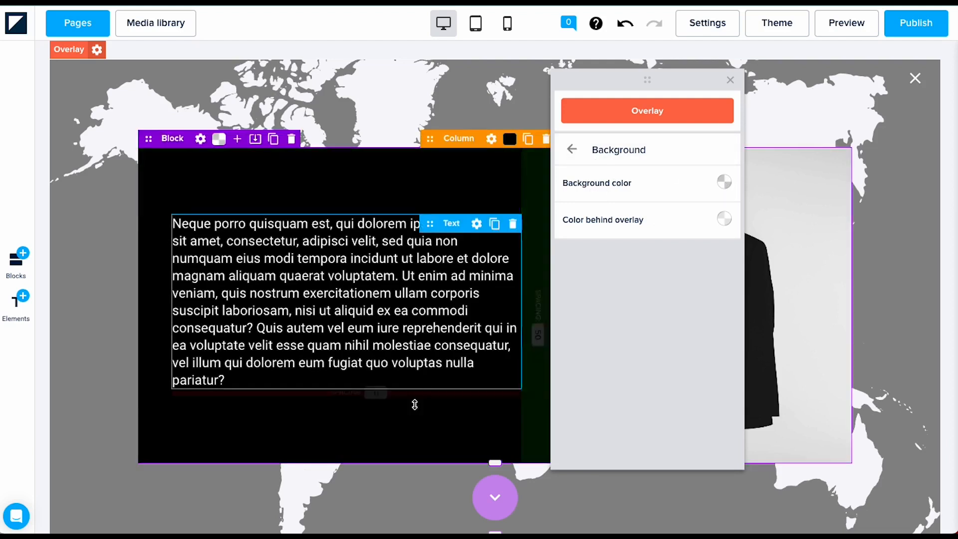
pyautogui.click(415, 404)
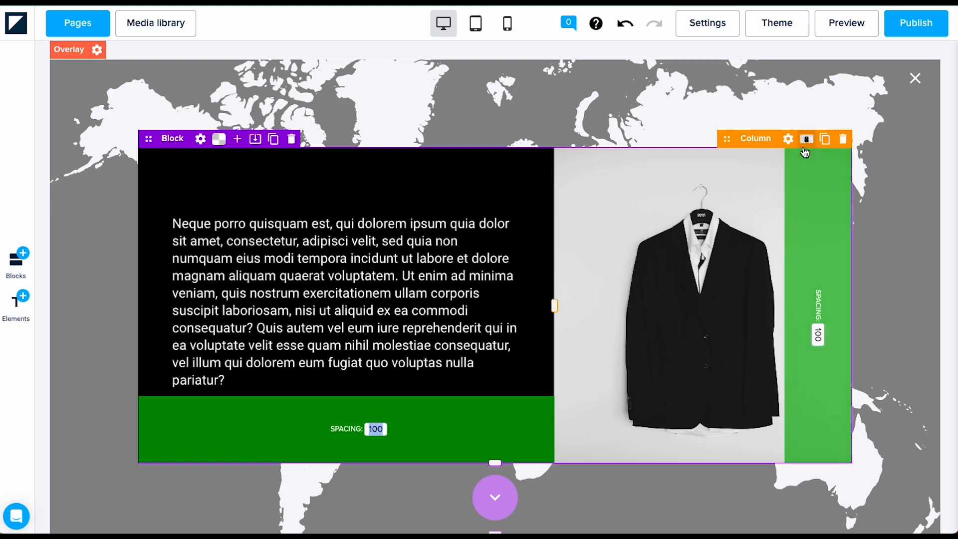
# Step: Add an empty column to the overlay block and move it to the far left
pyautogui.click(238, 140)
pyautogui.moveTo(758, 146); pyautogui.dragTo(237, 297)
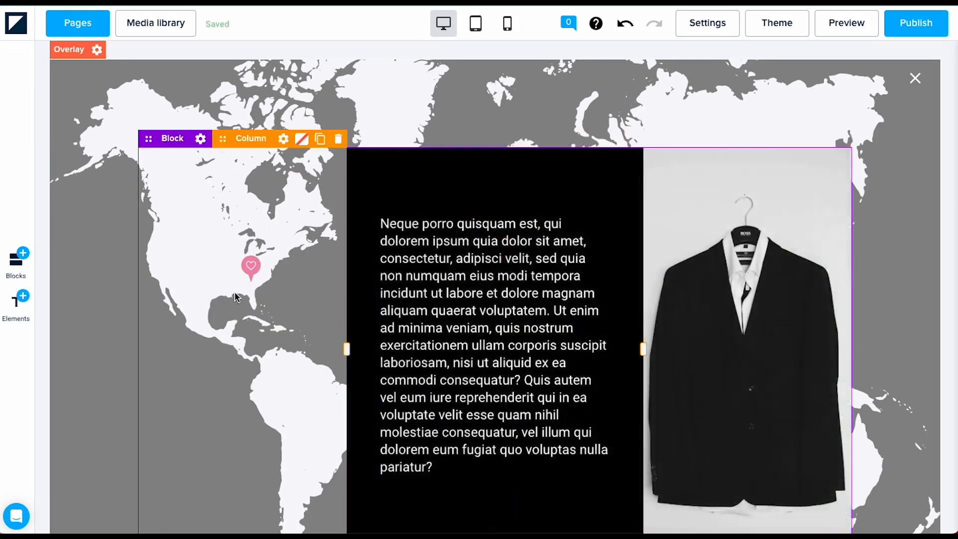
pyautogui.moveTo(279, 153)
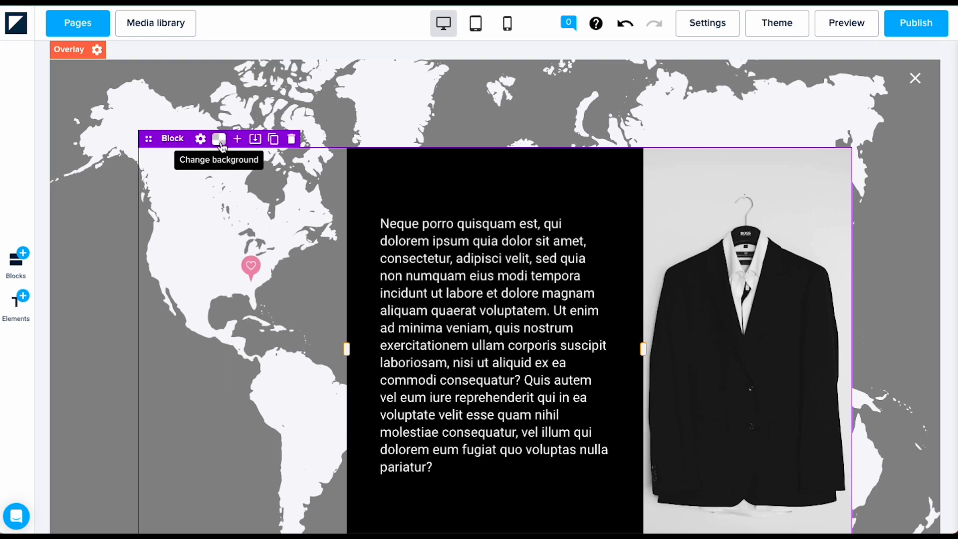
pyautogui.click(218, 145)
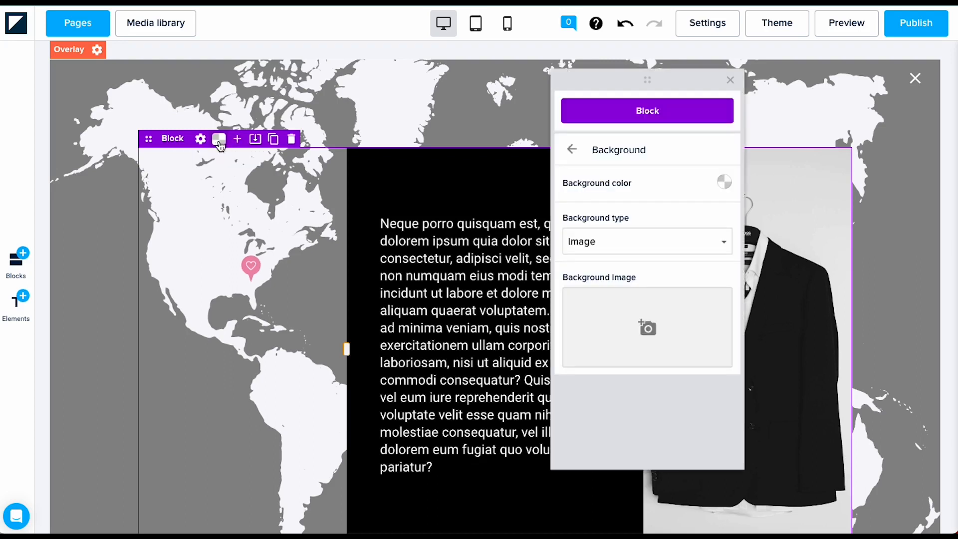
pyautogui.click(730, 189)
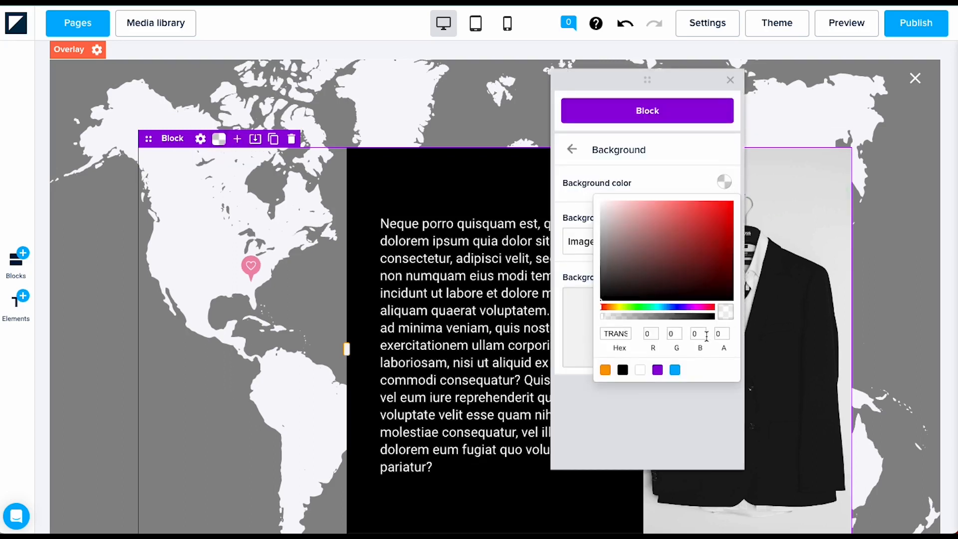
pyautogui.click(241, 267)
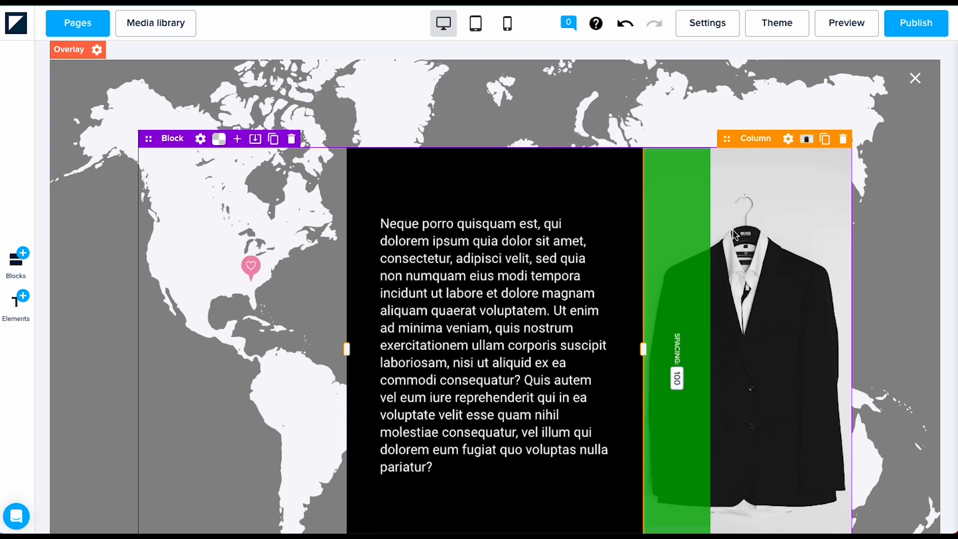
# Step: Delete the suit photo from the right column's background
pyautogui.click(807, 139)
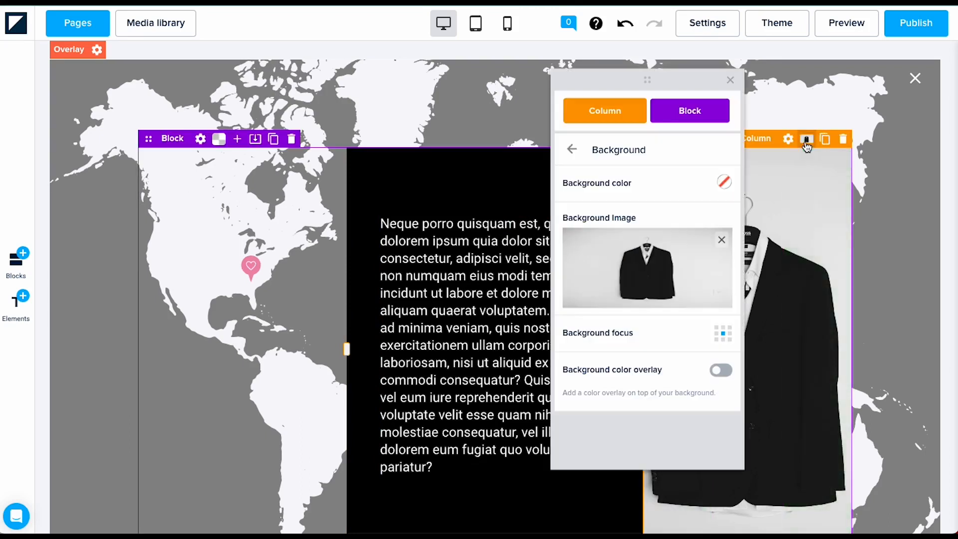
pyautogui.click(719, 240)
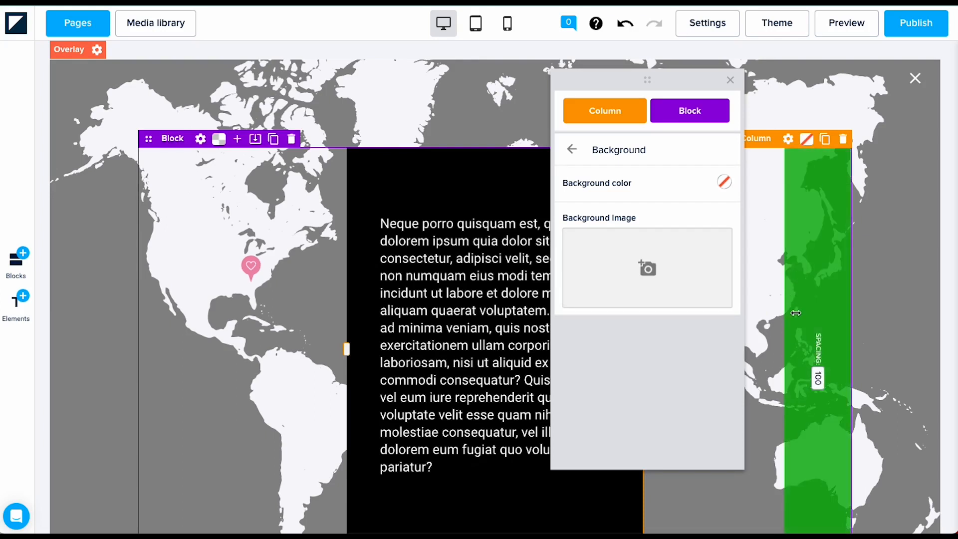
pyautogui.click(771, 327)
pyautogui.scroll(-1, 643, 419)
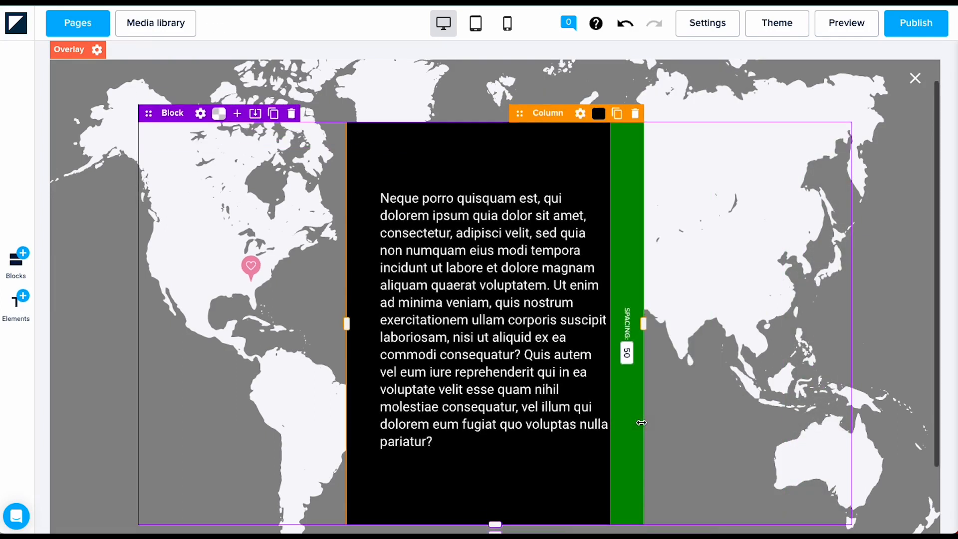
pyautogui.scroll(-2, 680, 343)
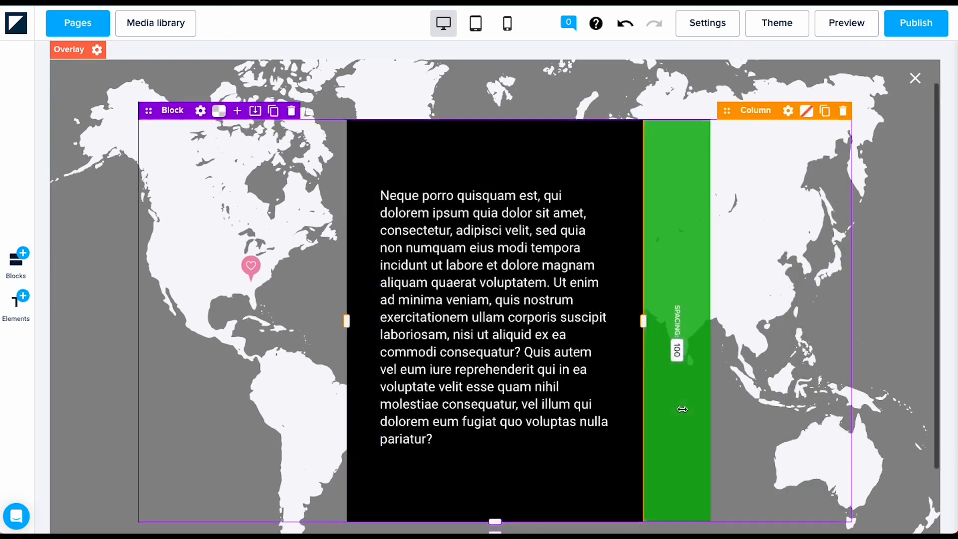
# Step: Widen the overlay's black text column so it sits right of centre, leaving the North America pin visible
pyautogui.moveTo(346, 291); pyautogui.dragTo(257, 288)
pyautogui.moveTo(642, 289); pyautogui.dragTo(739, 280)
pyautogui.moveTo(255, 306); pyautogui.dragTo(409, 288)
pyautogui.moveTo(405, 332); pyautogui.dragTo(341, 313)
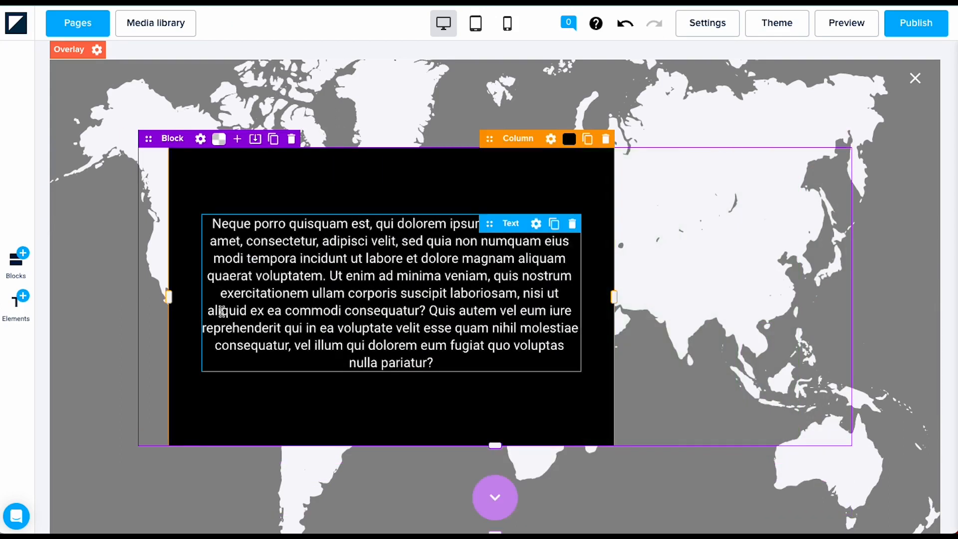
pyautogui.moveTo(169, 297); pyautogui.dragTo(210, 300)
pyautogui.moveTo(614, 305); pyautogui.dragTo(583, 319)
pyautogui.moveTo(199, 307); pyautogui.dragTo(154, 306)
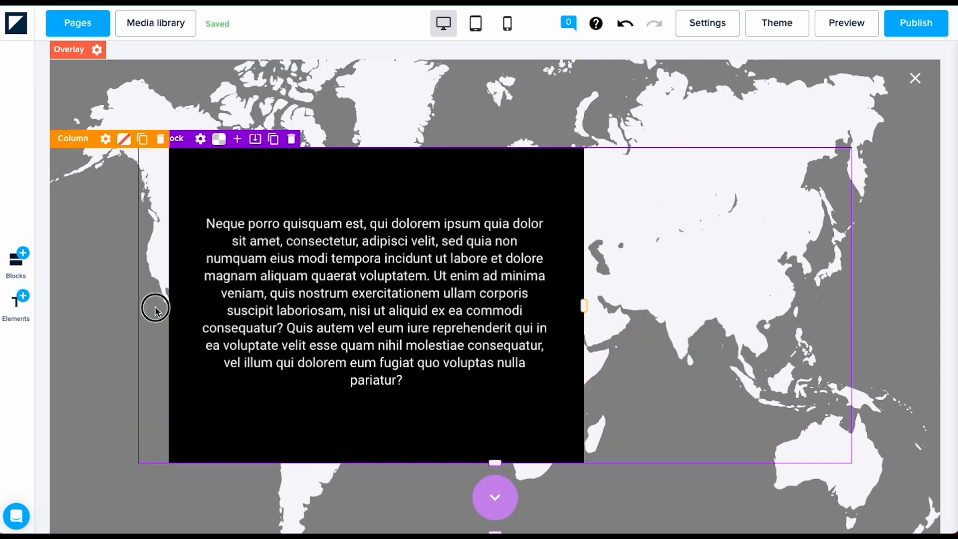
pyautogui.moveTo(572, 306); pyautogui.dragTo(808, 297)
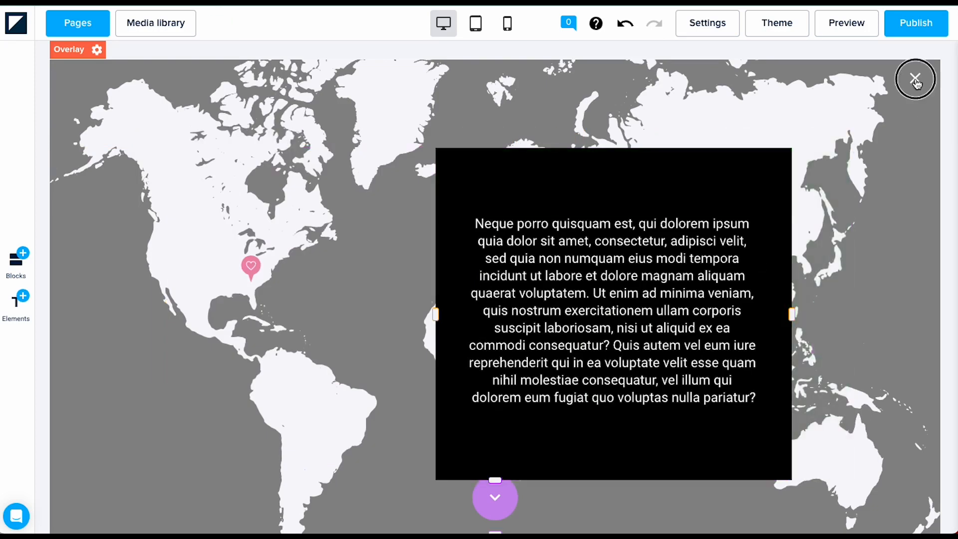
# Step: Close the overlay, select the US hotspot pin and open its General link settings
pyautogui.click(915, 79)
pyautogui.click(259, 273)
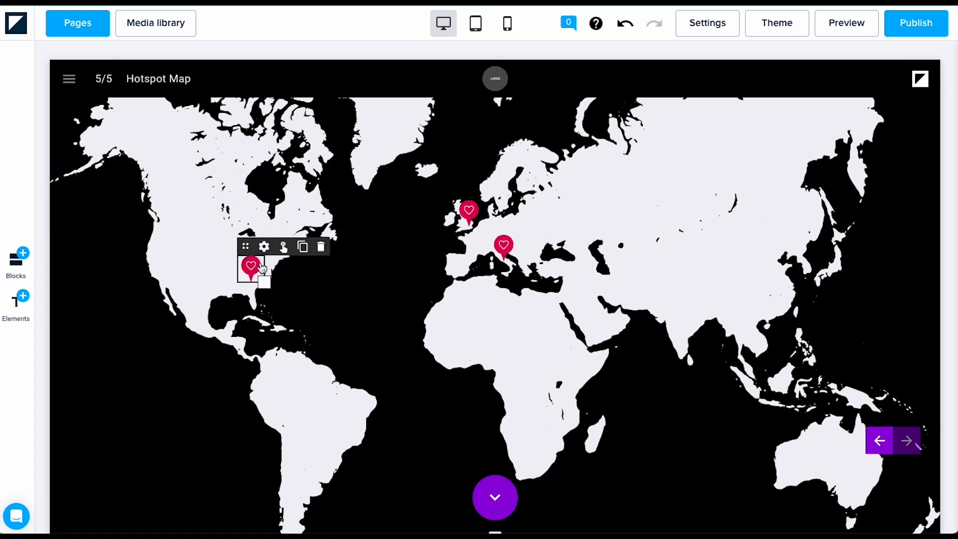
pyautogui.click(264, 246)
pyautogui.click(675, 189)
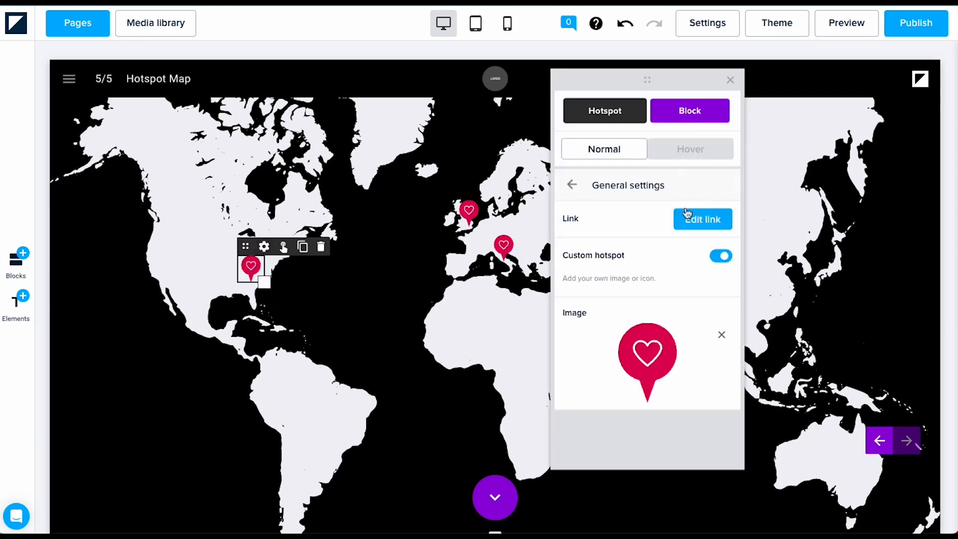
pyautogui.click(693, 222)
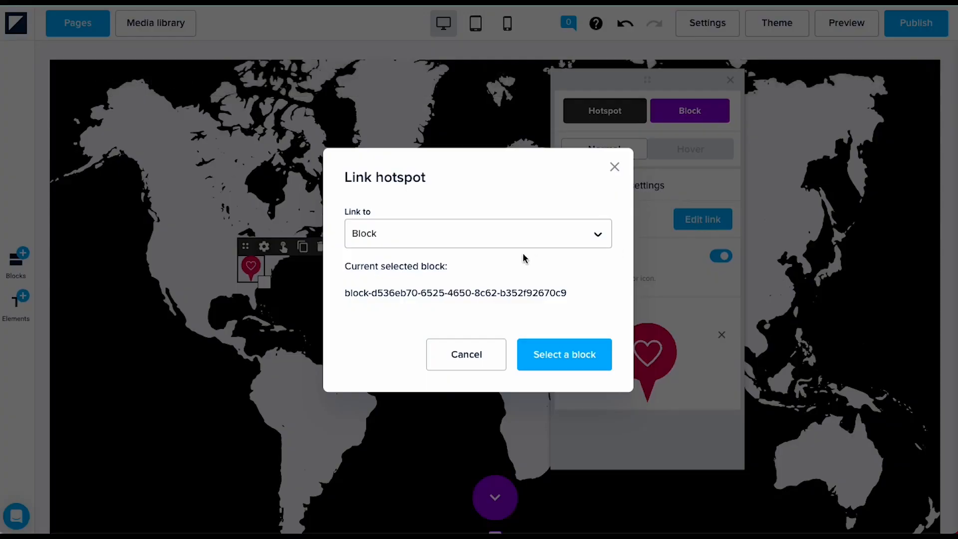
# Step: Link the pin to the Additional-Text overlay, then confirm in preview that it opens
pyautogui.click(485, 238)
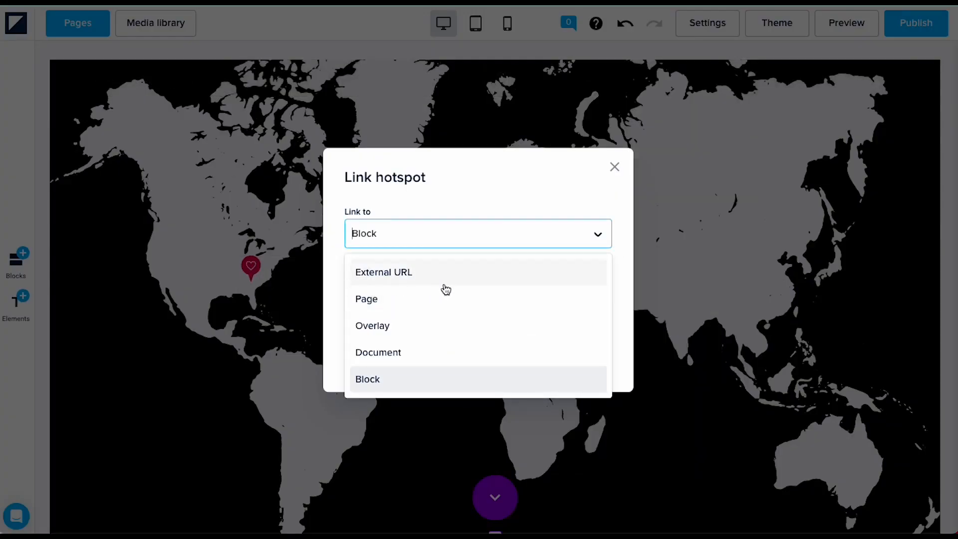
pyautogui.click(404, 328)
pyautogui.click(428, 255)
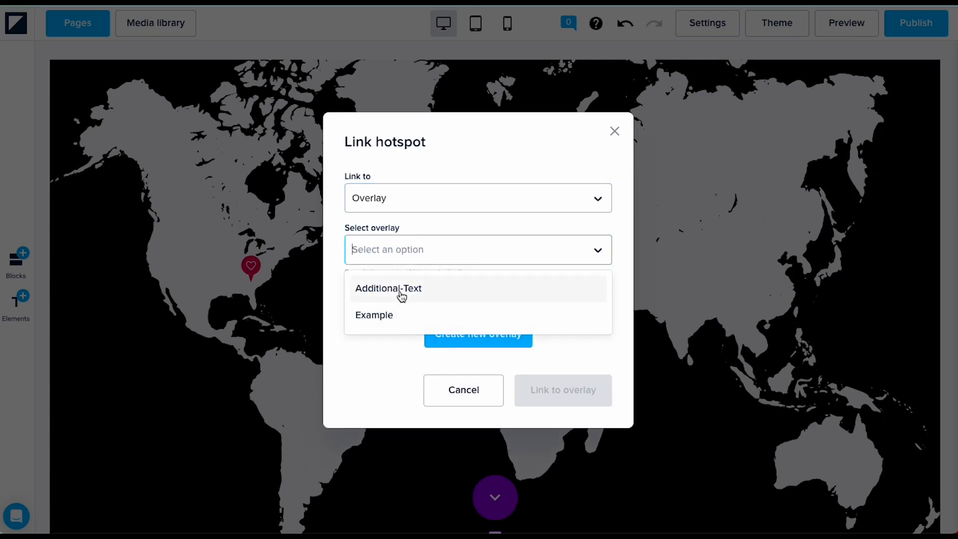
pyautogui.click(401, 294)
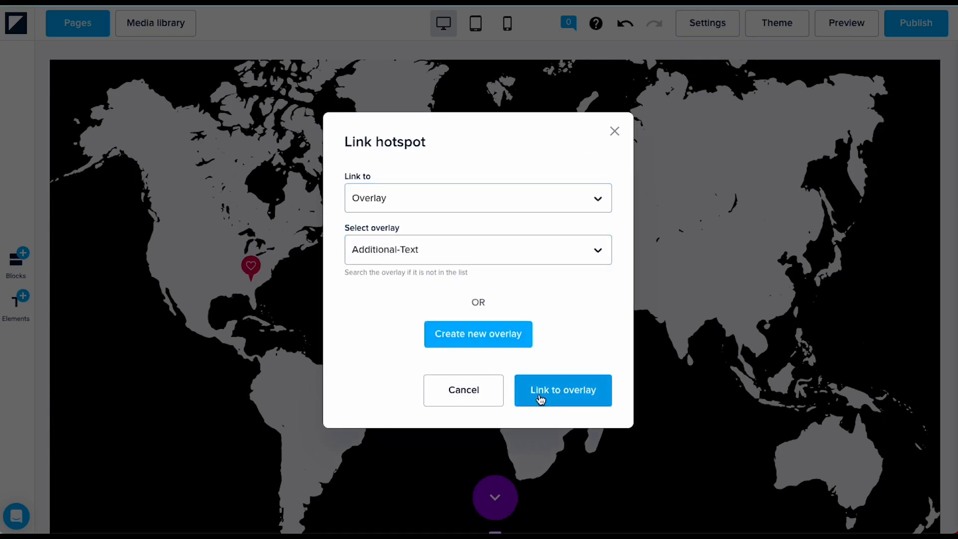
pyautogui.click(541, 397)
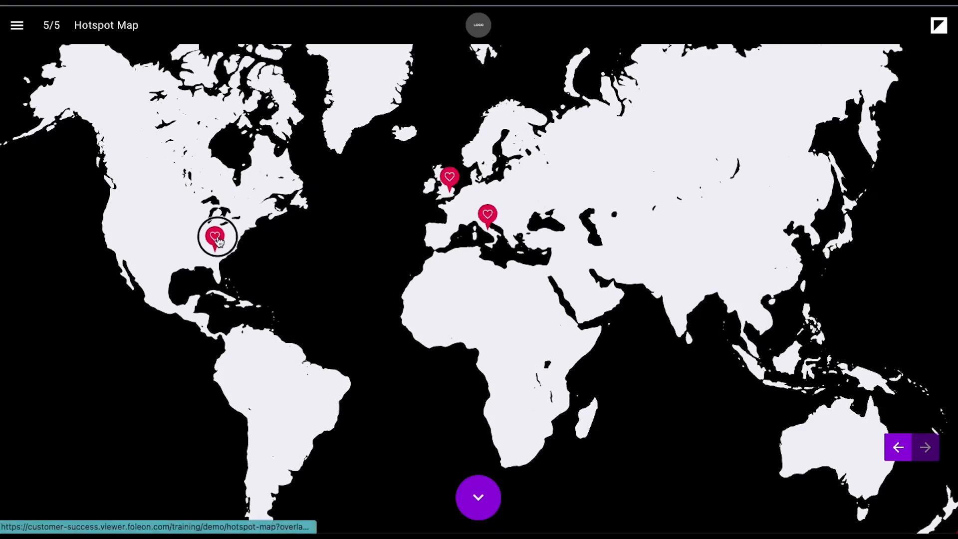
pyautogui.click(215, 238)
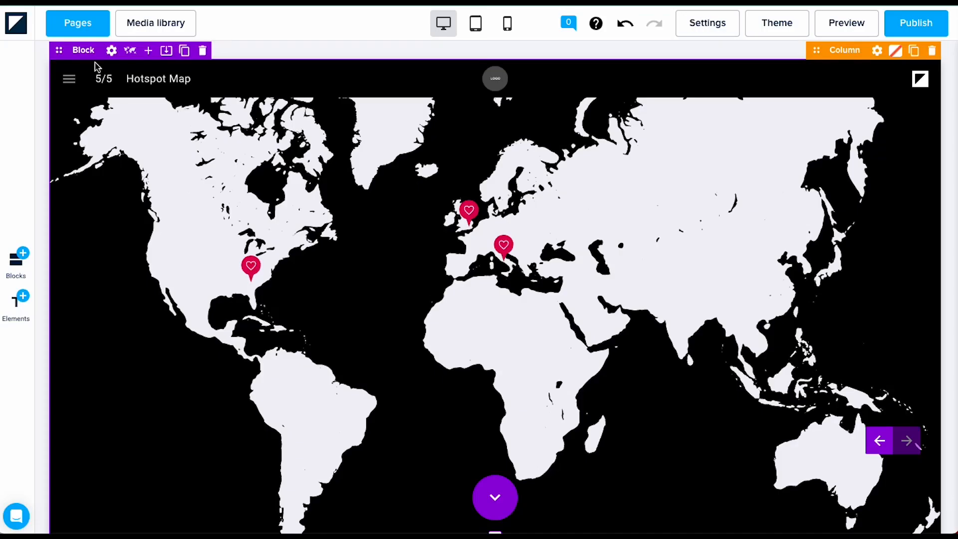
# Step: Start a new overlay from the Overlays list and name it 'Example'
pyautogui.click(79, 24)
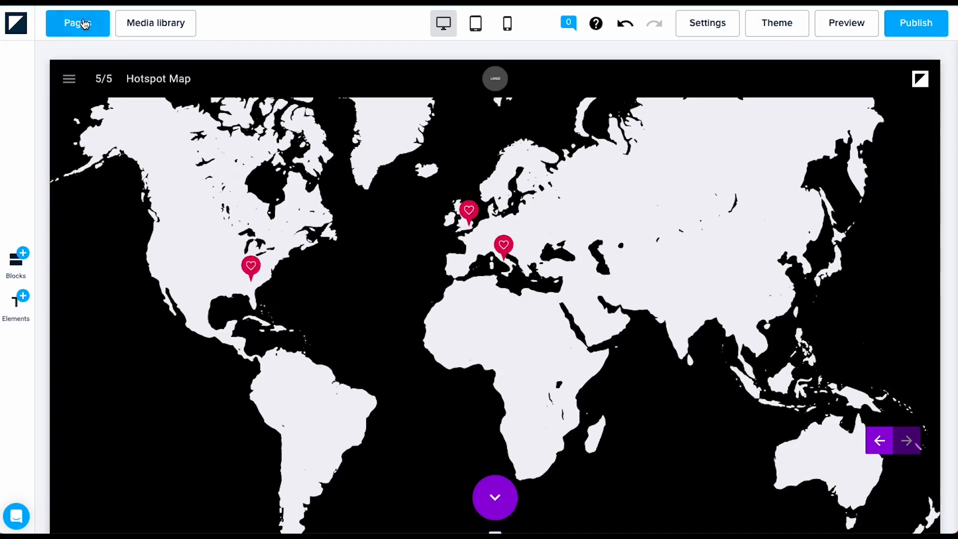
pyautogui.click(96, 62)
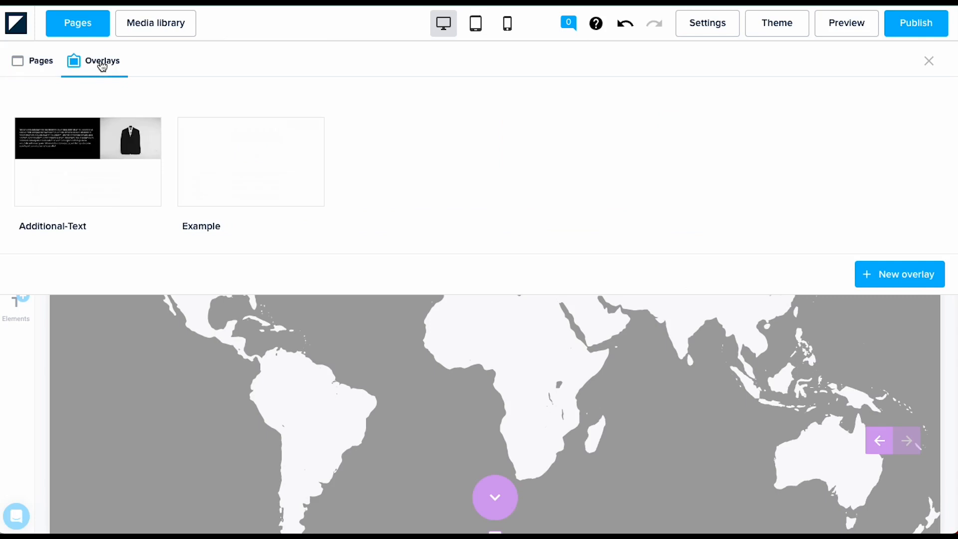
pyautogui.click(913, 274)
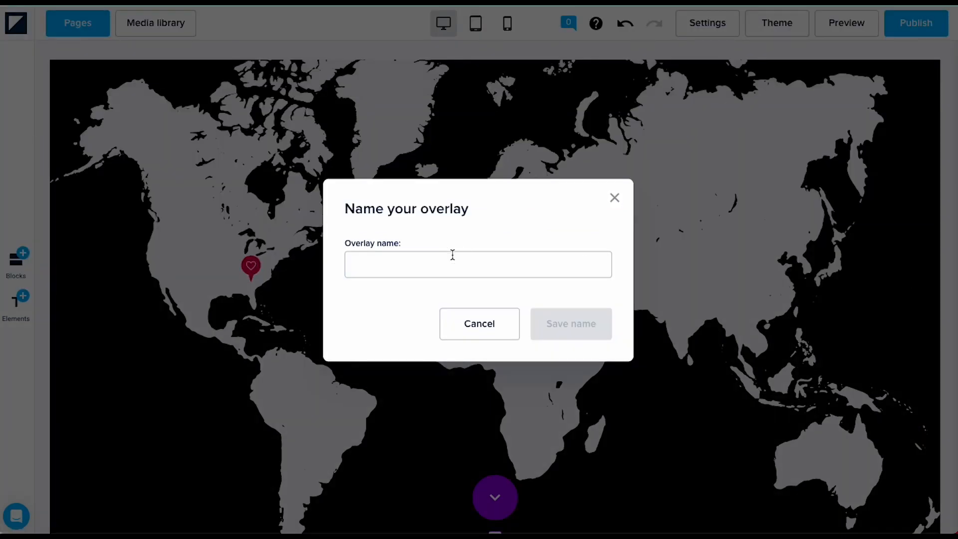
pyautogui.write('Example')
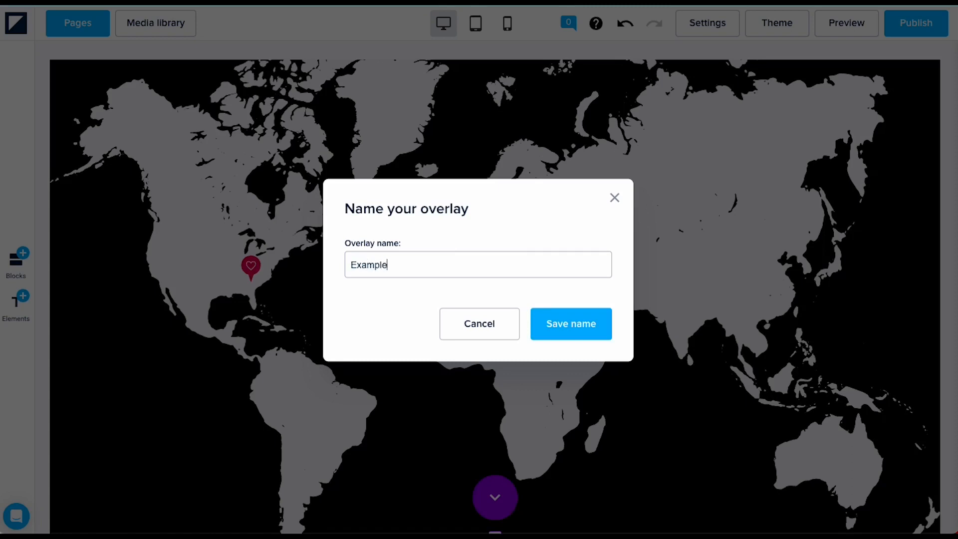
pyautogui.click(557, 324)
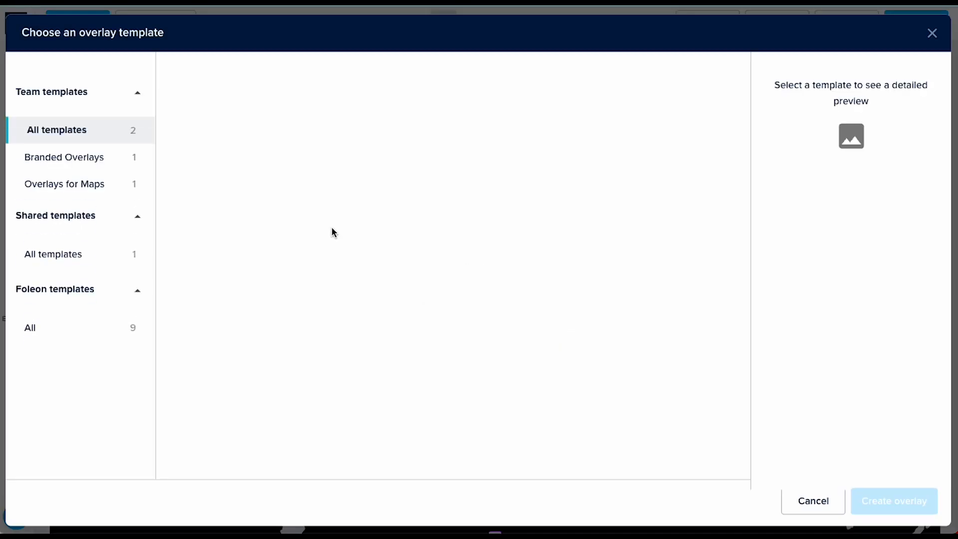
# Step: Create it from the Text Image Overlay template under Branded Overlays
pyautogui.click(89, 168)
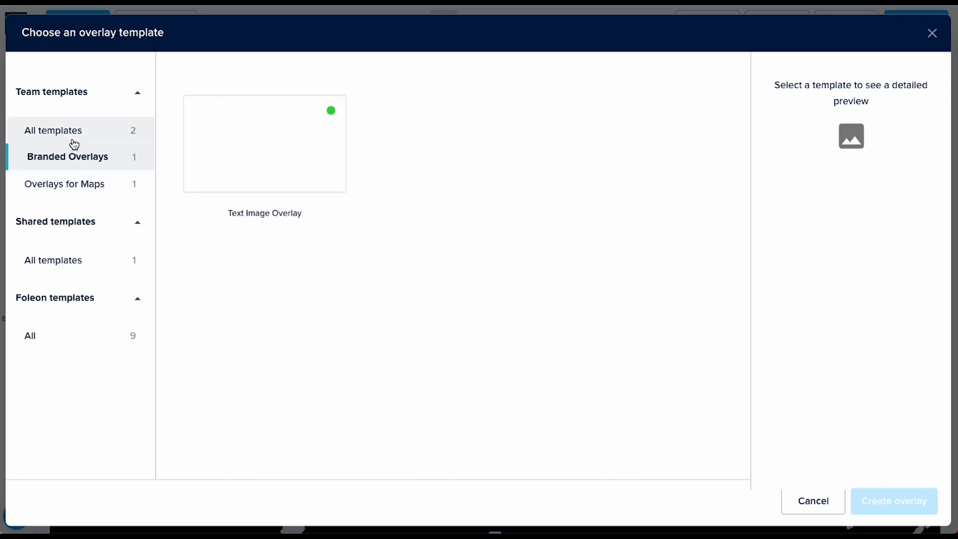
pyautogui.click(263, 151)
pyautogui.click(889, 509)
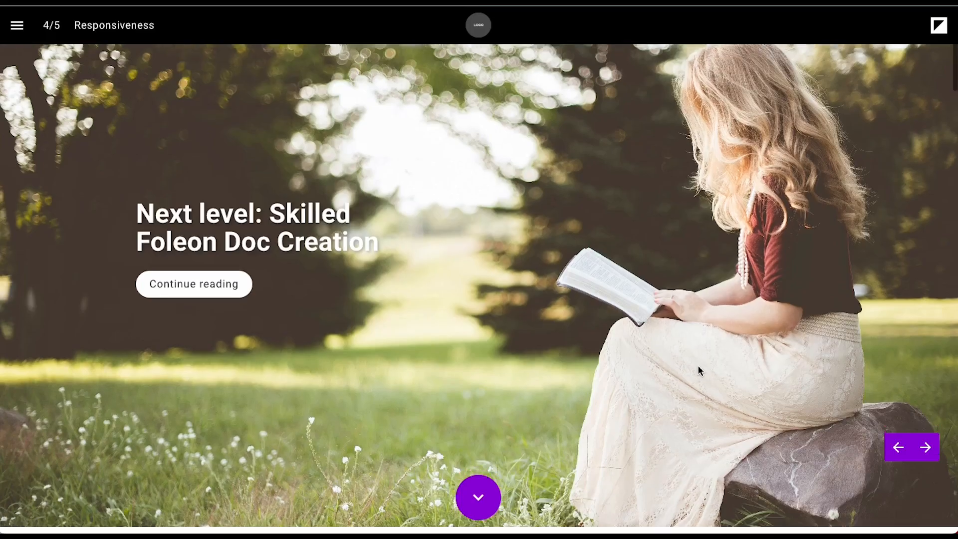
# Step: Scroll through the preview, pan the embedded Google map and advance the slider to the team illustration
pyautogui.scroll(-2, 698, 370)
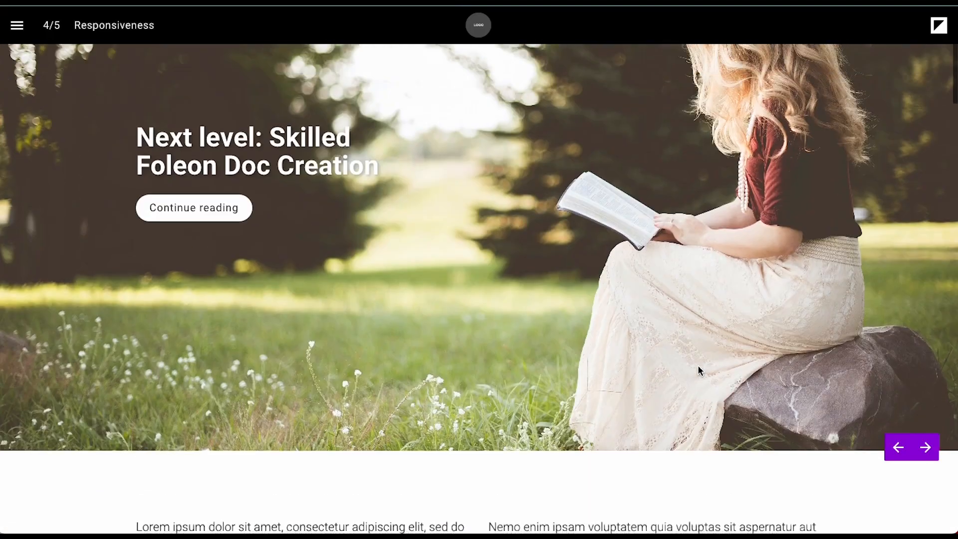
pyautogui.scroll(2, 698, 368)
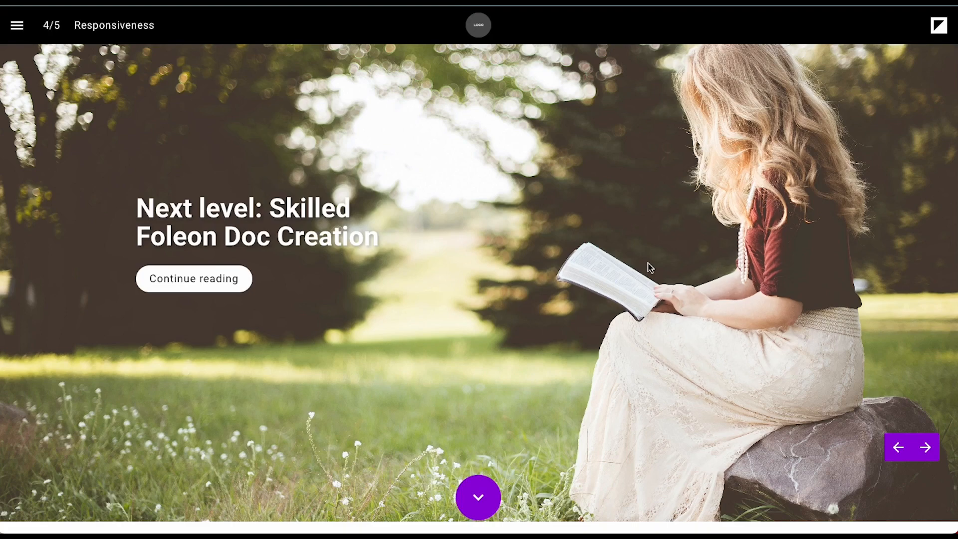
pyautogui.scroll(-10, 692, 377)
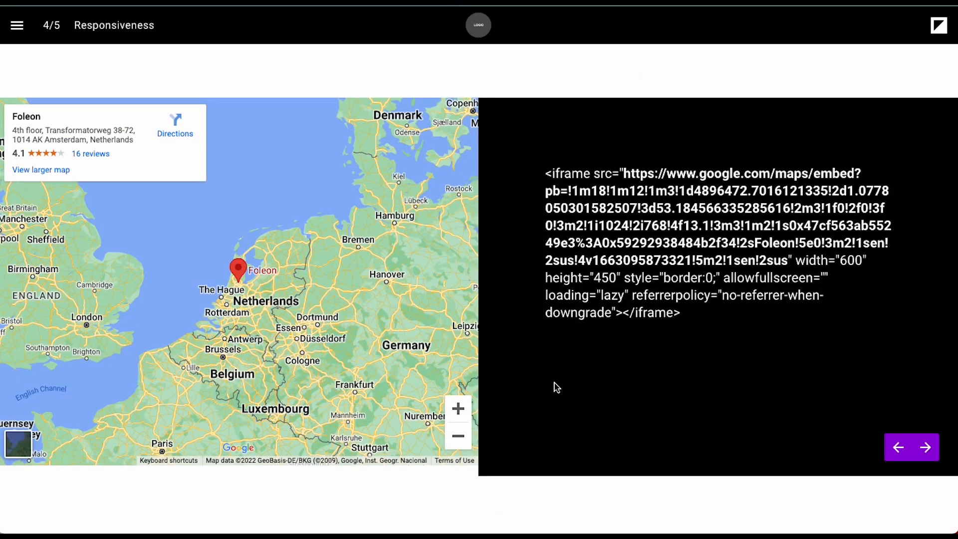
pyautogui.moveTo(326, 292); pyautogui.dragTo(283, 285)
pyautogui.scroll(-5, 283, 285)
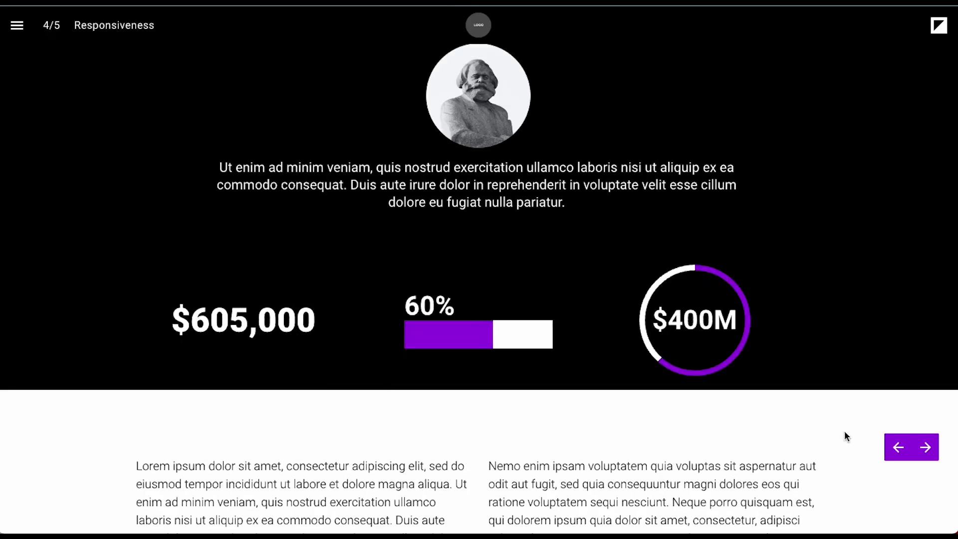
pyautogui.click(925, 456)
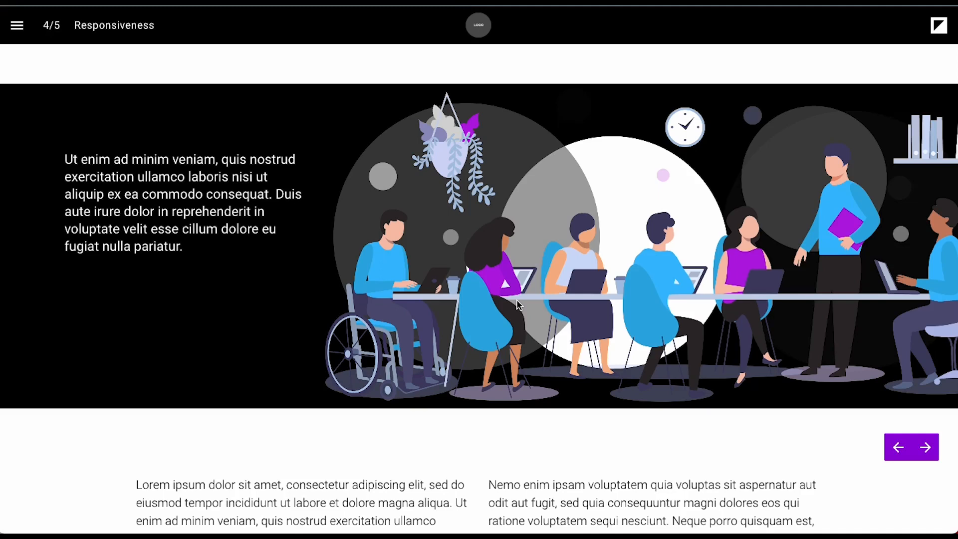
# Step: On the Hotspot Map page, open and close the US overlay, then jump to Rome, Italy
pyautogui.click(925, 447)
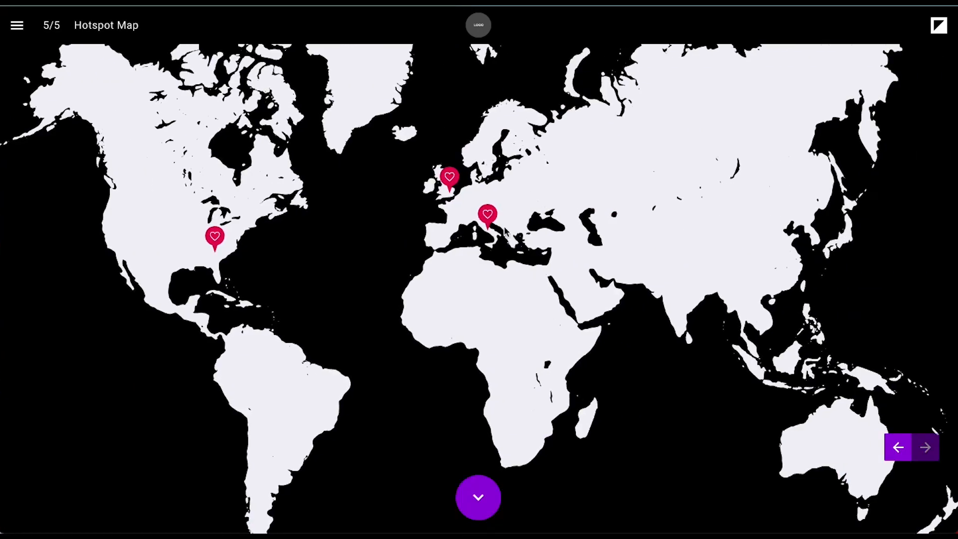
pyautogui.click(214, 237)
pyautogui.click(932, 27)
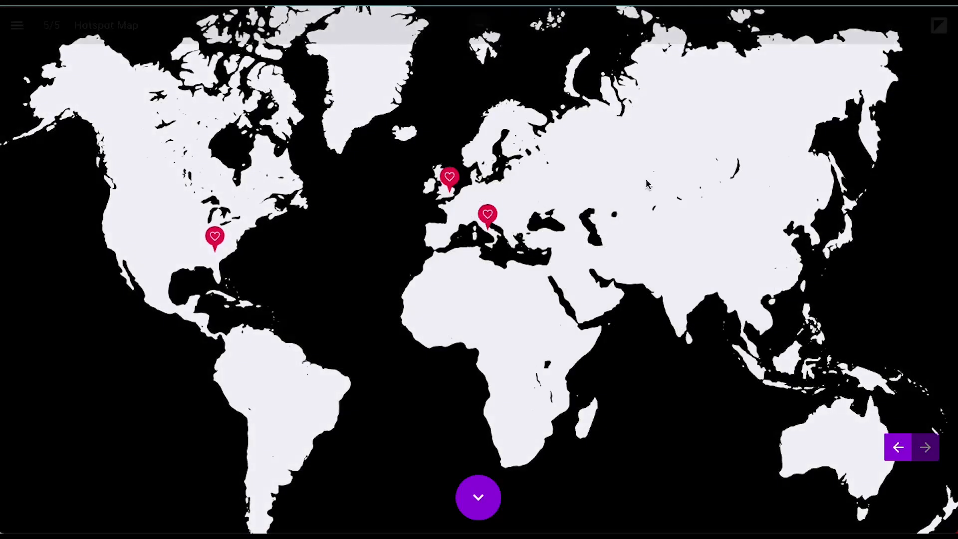
pyautogui.click(483, 216)
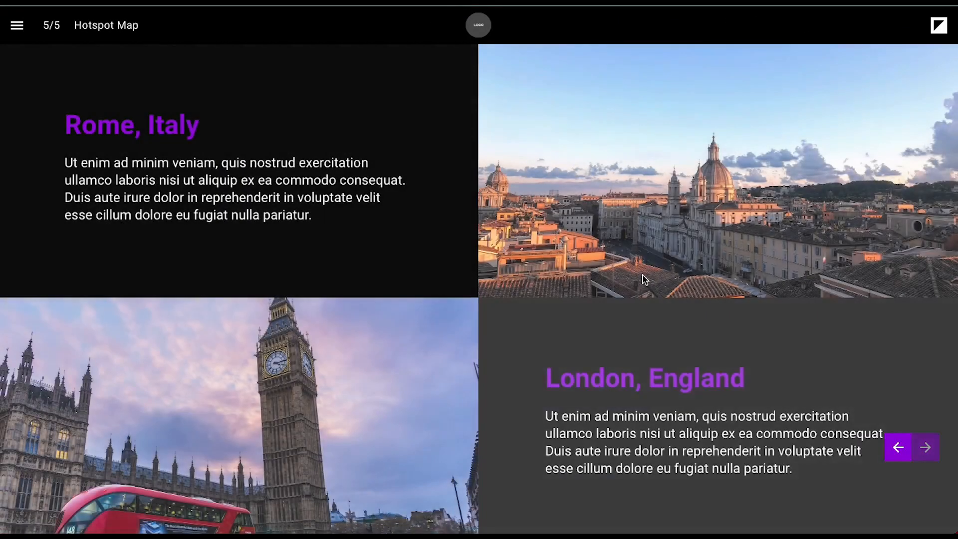
# Step: Return to the doc's cover page and show the dashboard help options
pyautogui.scroll(-3, 645, 275)
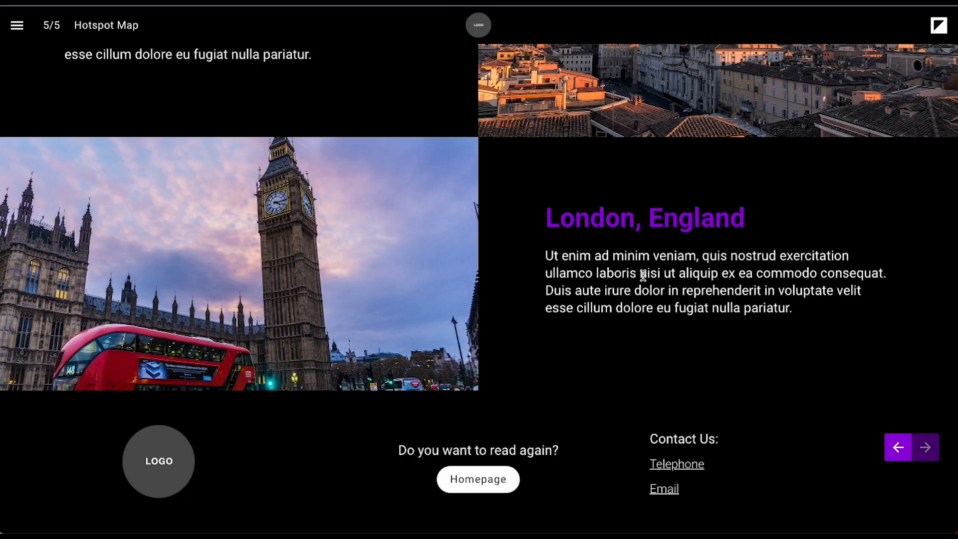
pyautogui.click(504, 485)
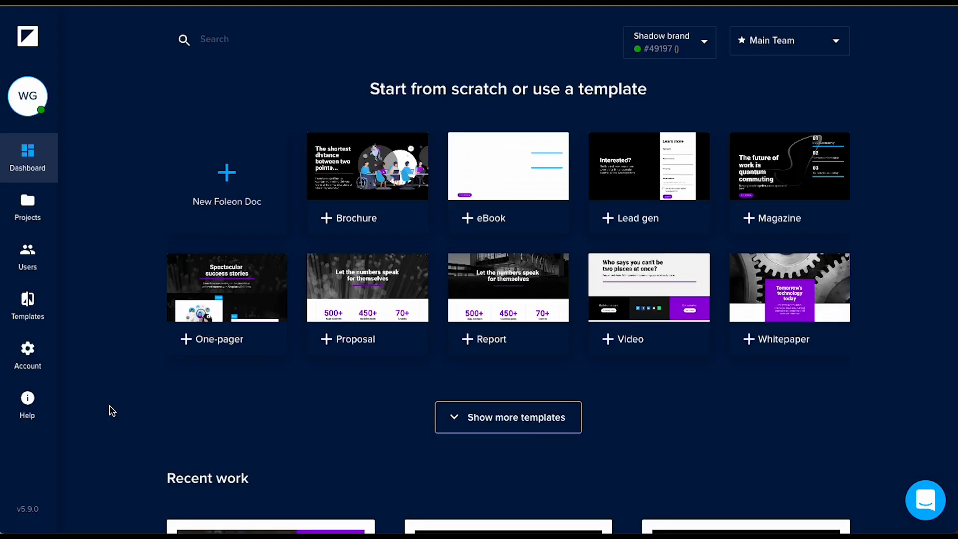
pyautogui.click(35, 407)
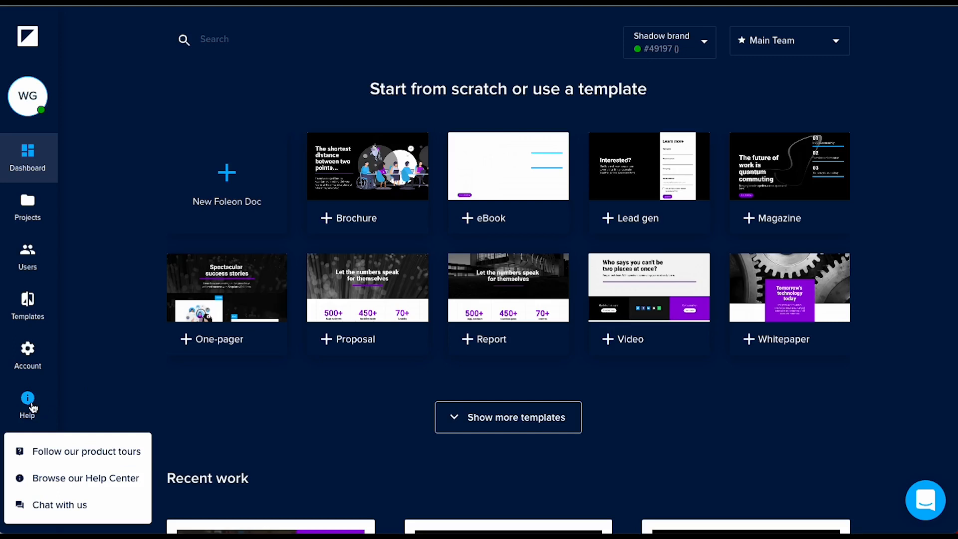